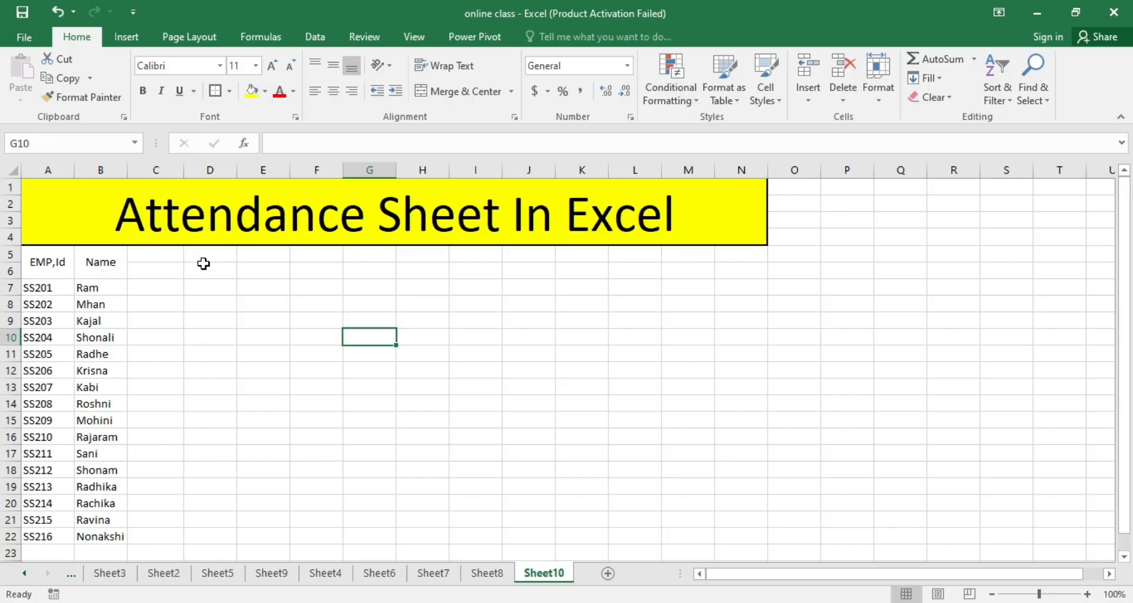
Enter the date 2/1/2026 in cell C5 as the first day of the attendance sheet.
left_click(159, 252)
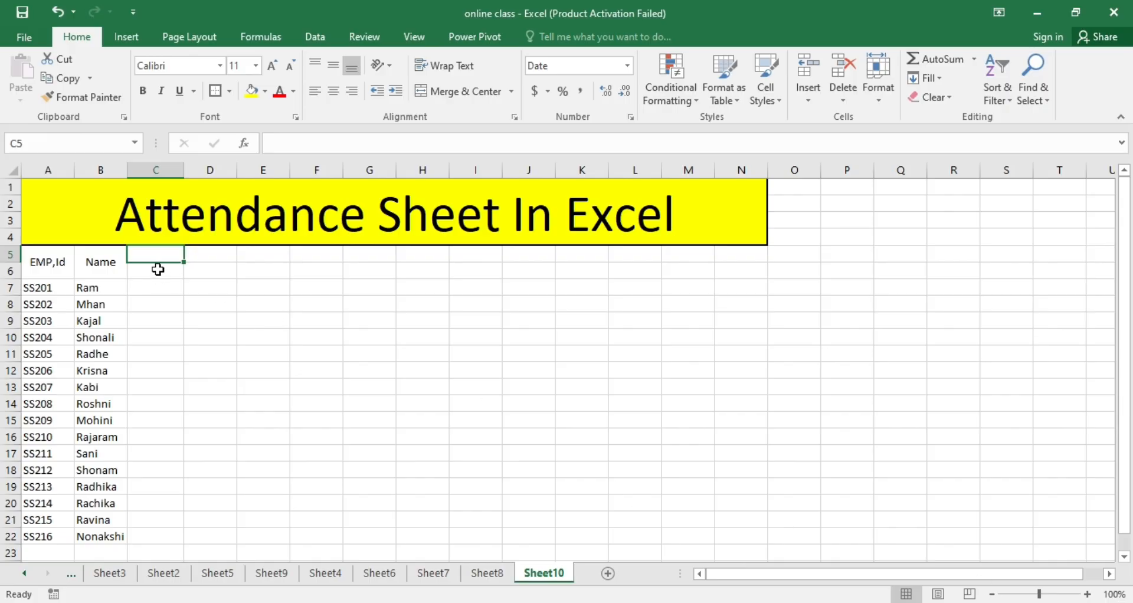
type("2/")
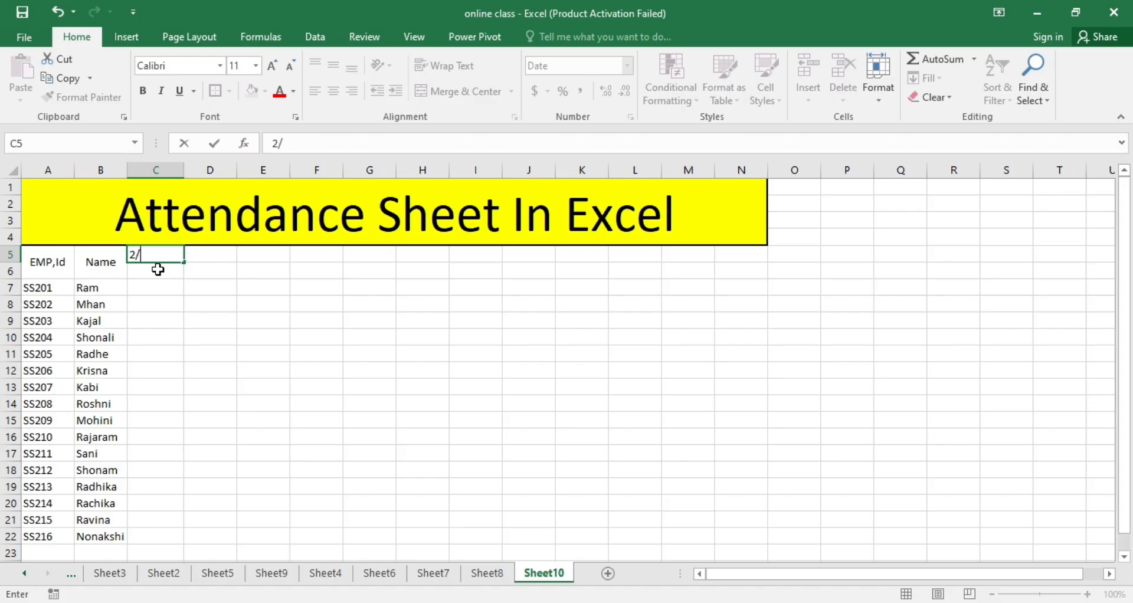
type("1/2026")
left_click(304, 362)
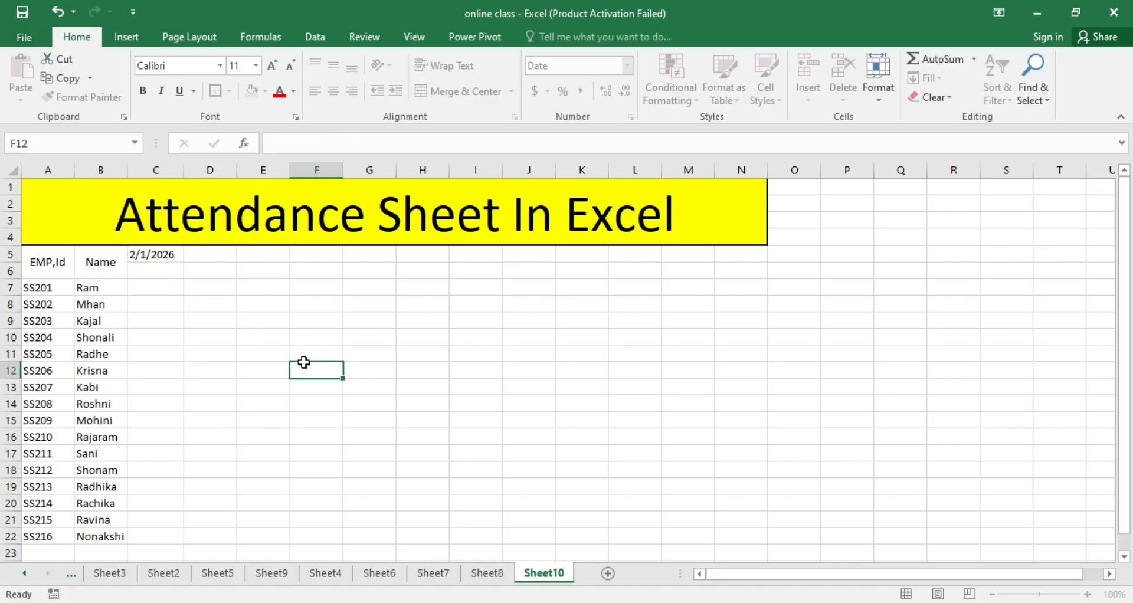
Fill row 5 from C5 with a daily date series, step value 1, stopping at 2/28/2026.
left_click(150, 255)
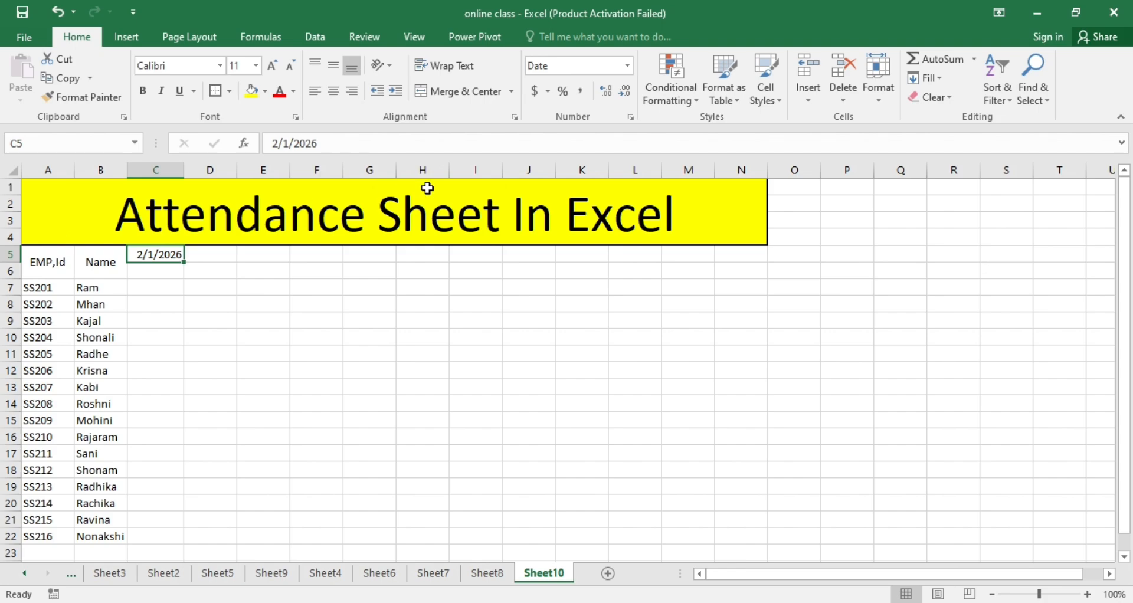
left_click(937, 80)
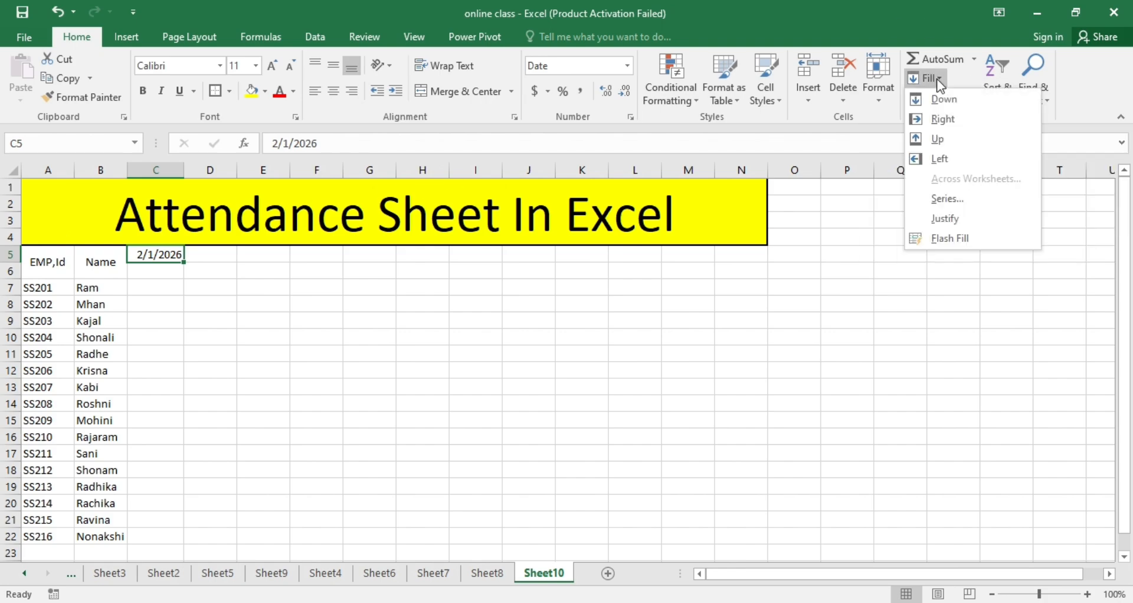
left_click(949, 200)
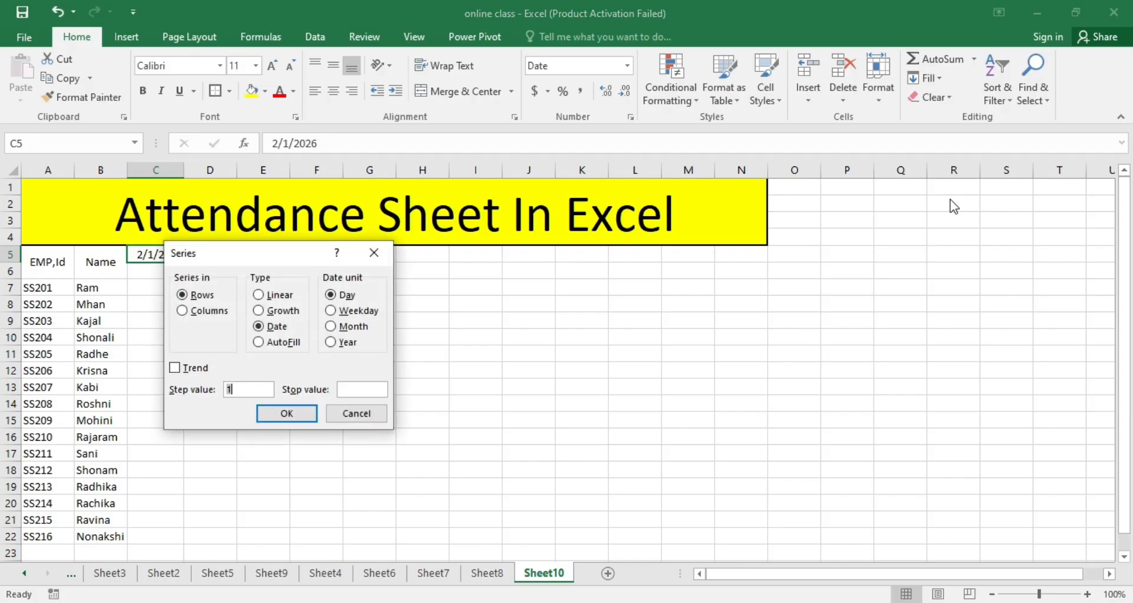
left_click_drag(283, 250, 610, 112)
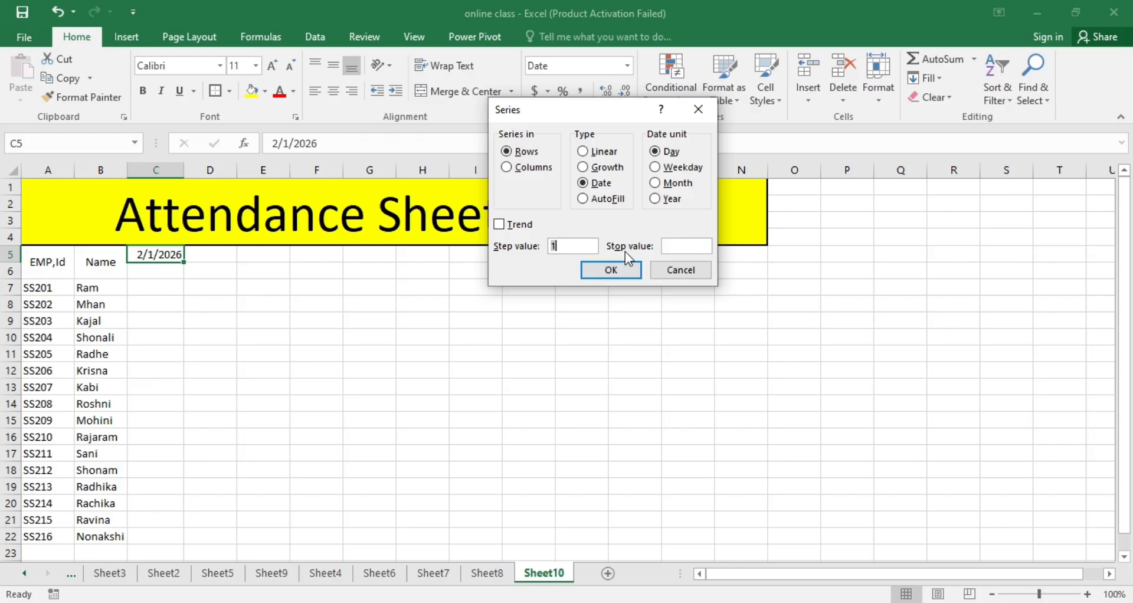
left_click(675, 246)
type("2/28/2026")
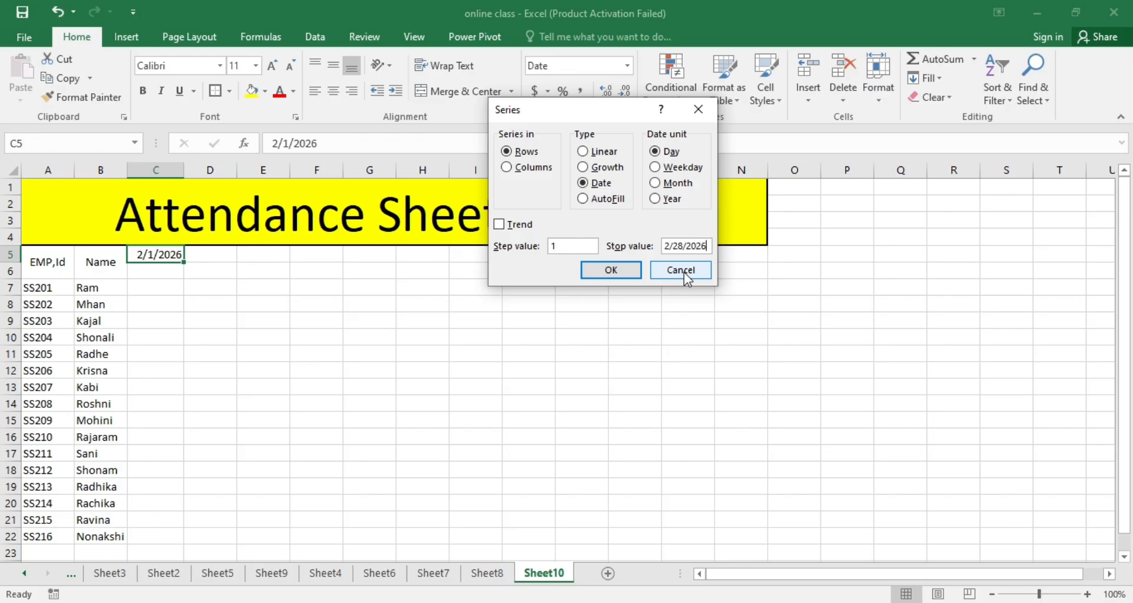
left_click(608, 270)
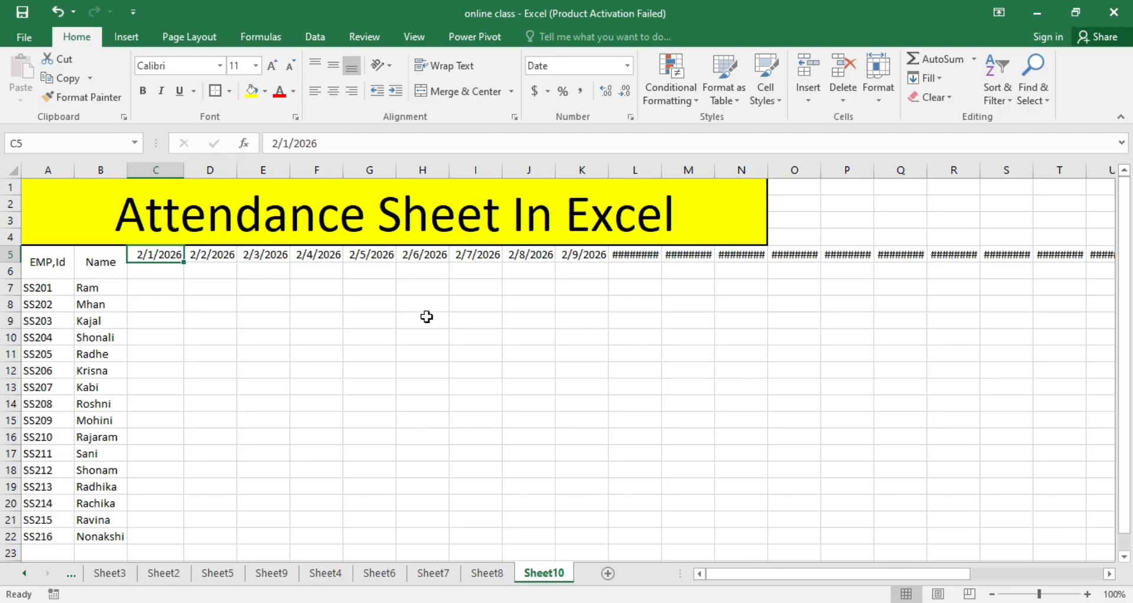
Widen columns L and N slightly so their dates in row 5 fit.
scroll(735, 412, "right", 5)
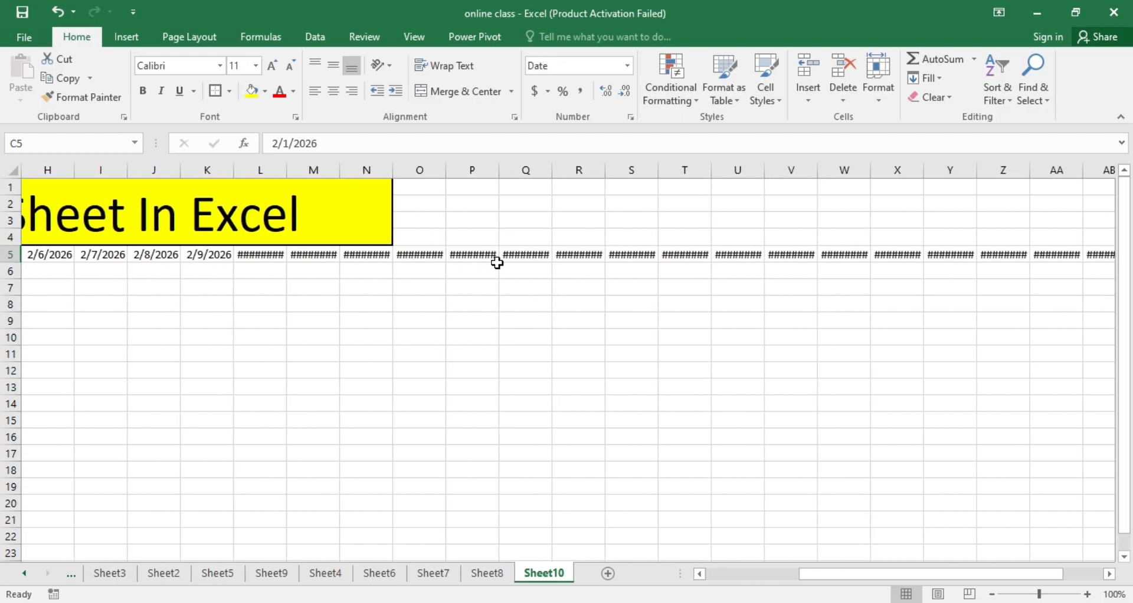
scroll(339, 278, "left", 2)
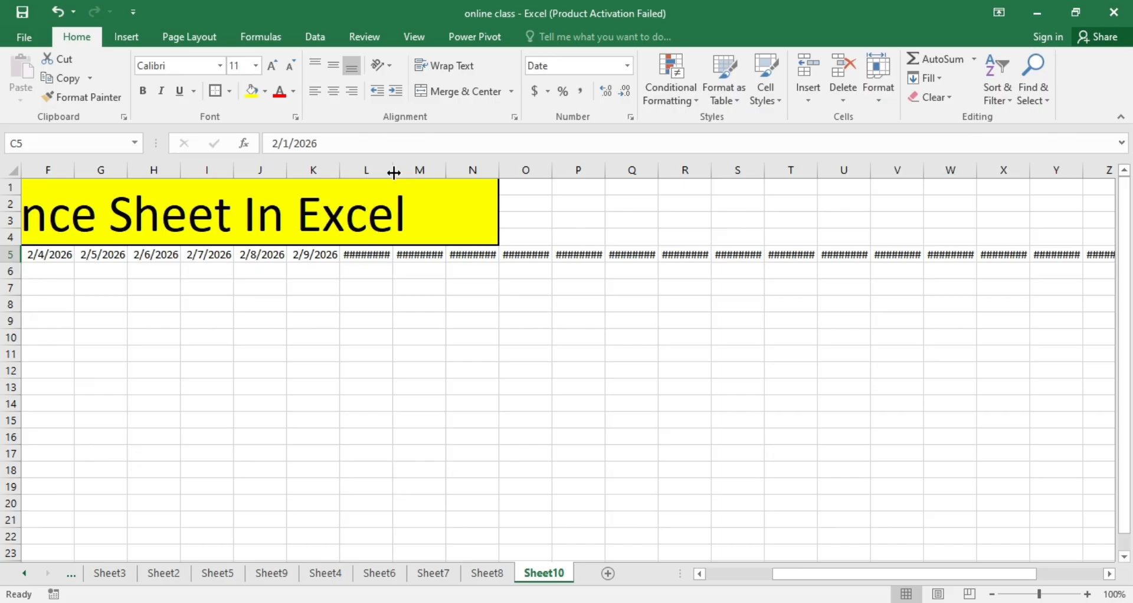
left_click_drag(393, 173, 397, 172)
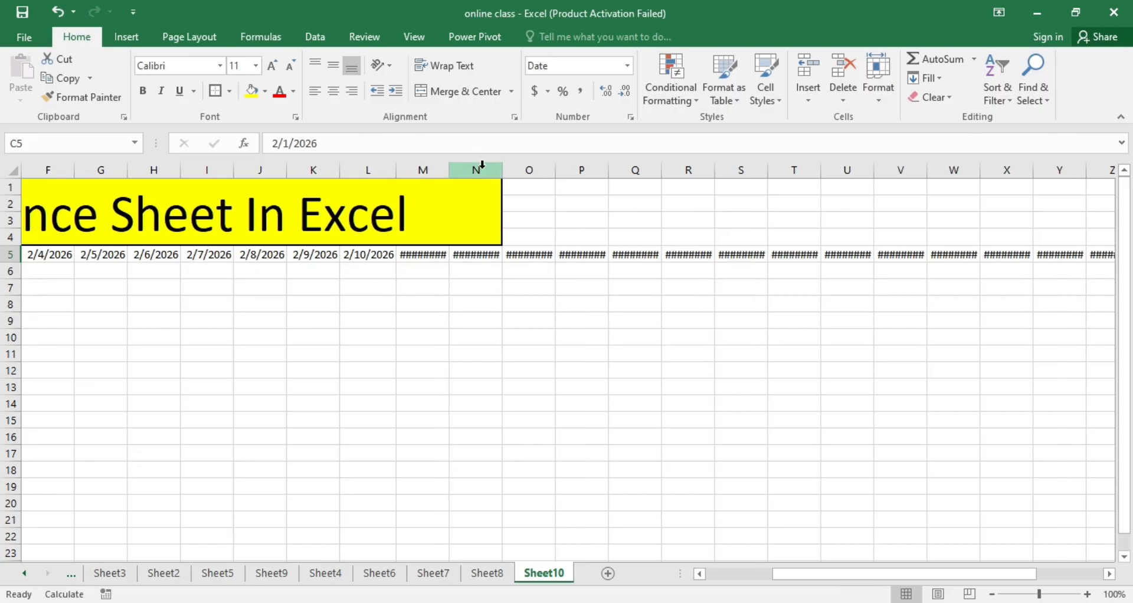
left_click_drag(501, 172, 503, 173)
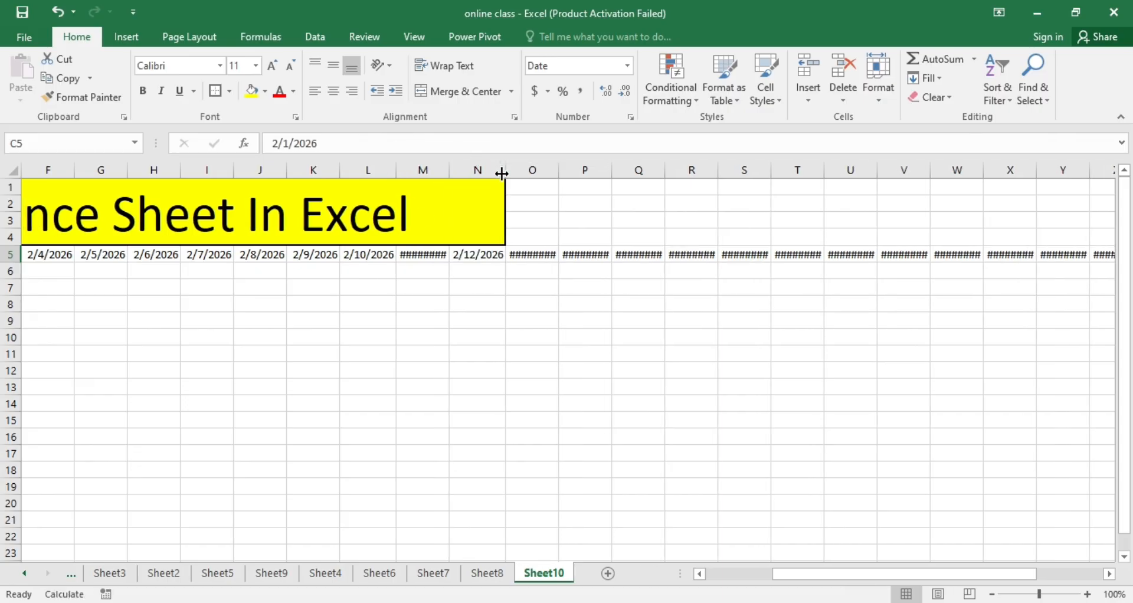
AutoFit the column width for the whole date range C5:AD5.
scroll(260, 339, "left", 5)
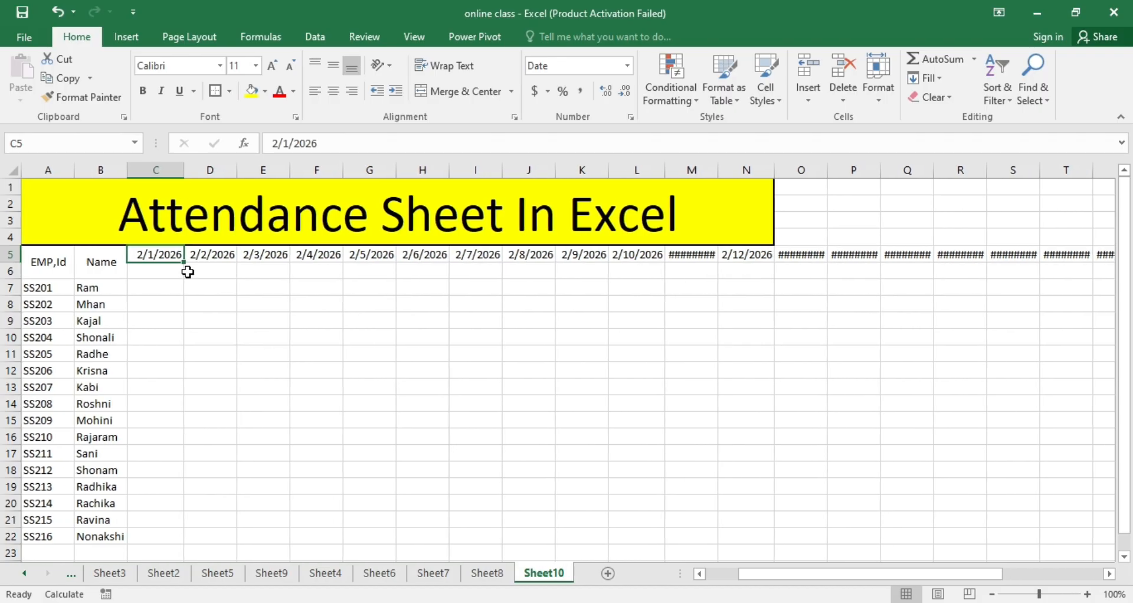
scroll(628, 377, "right", 7)
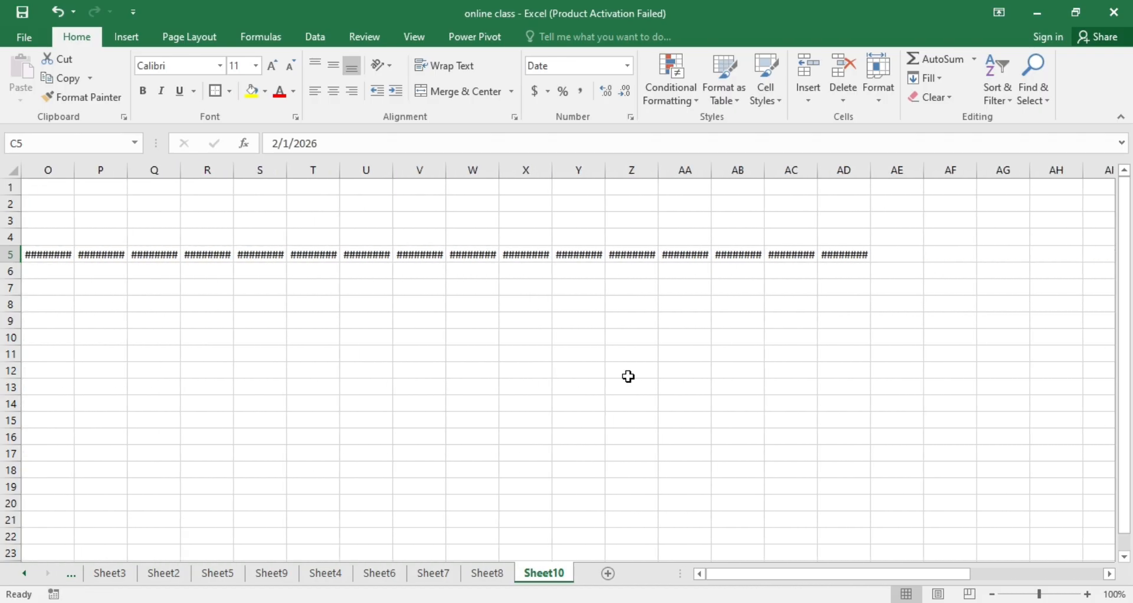
left_click(843, 255, "shift")
scroll(490, 355, "left", 5)
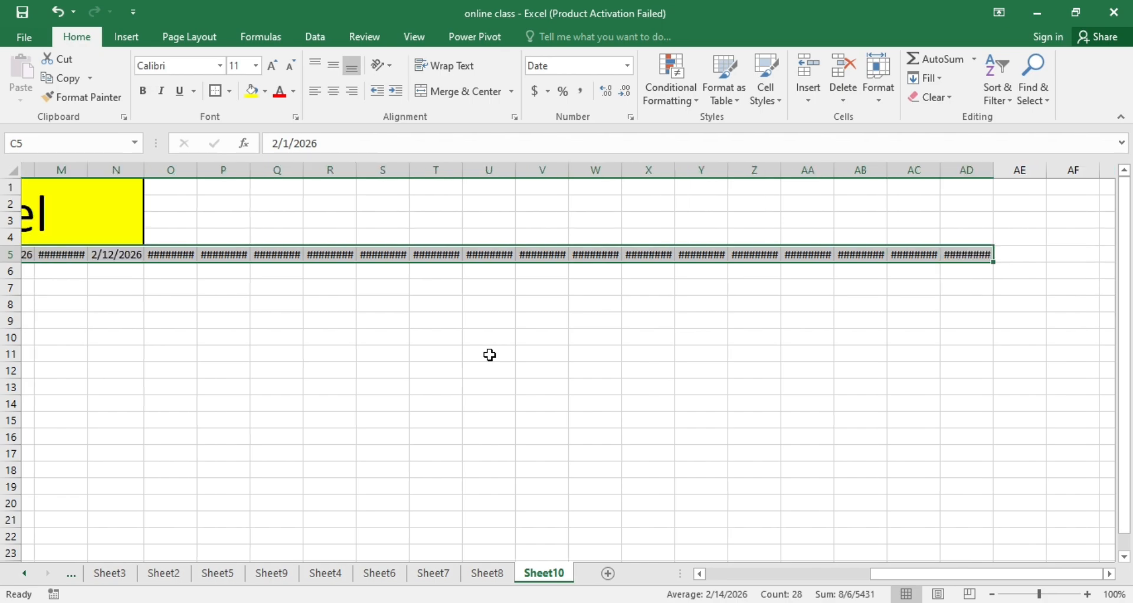
scroll(490, 354, "right", 2)
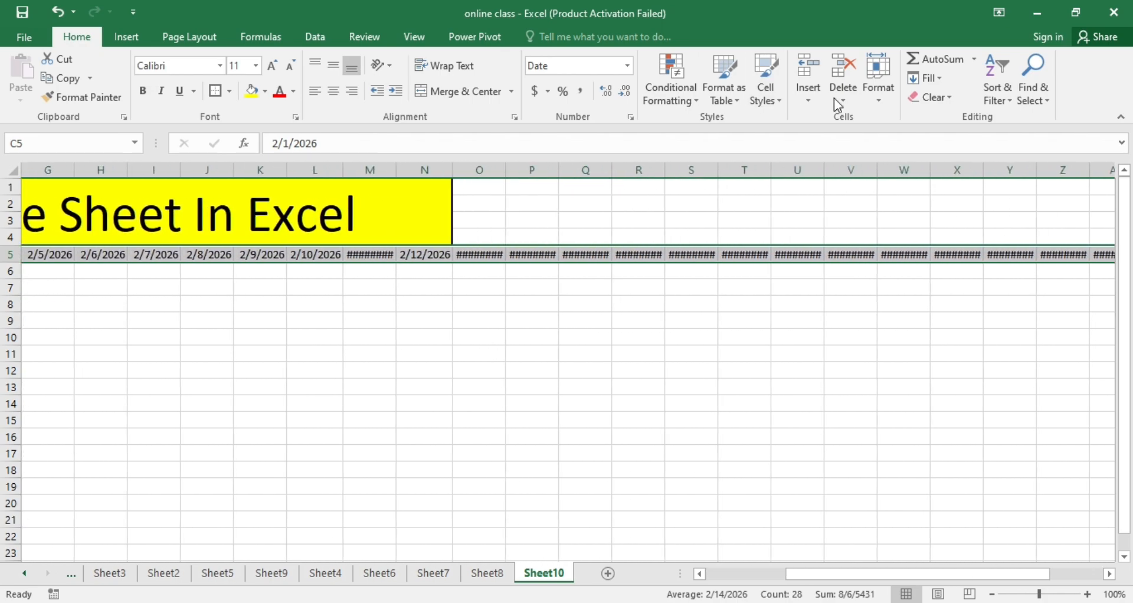
left_click(879, 105)
left_click(878, 104)
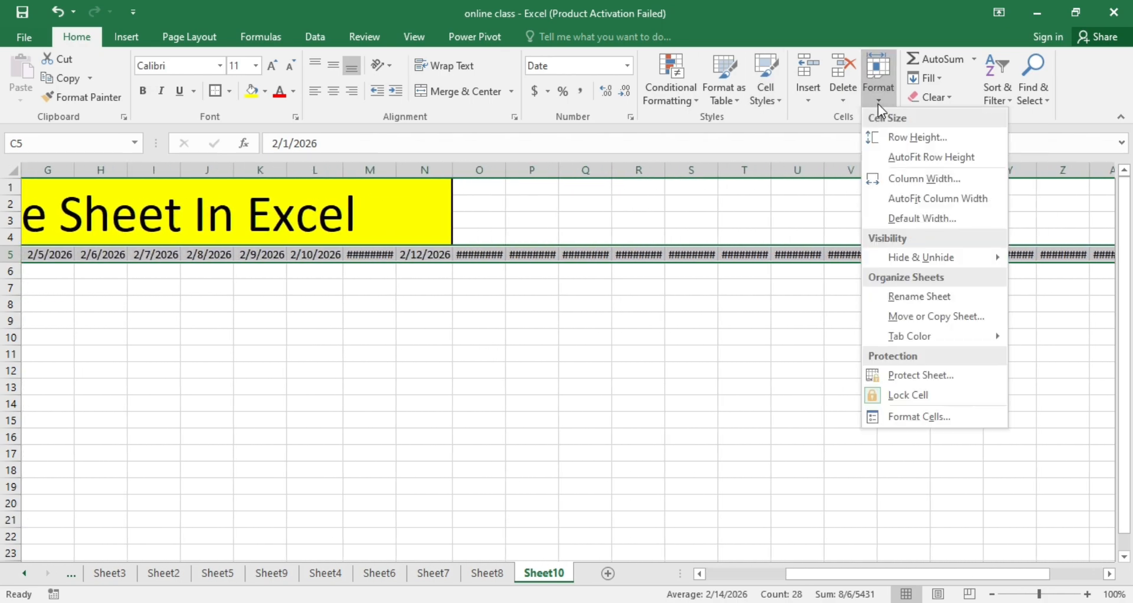
left_click(898, 199)
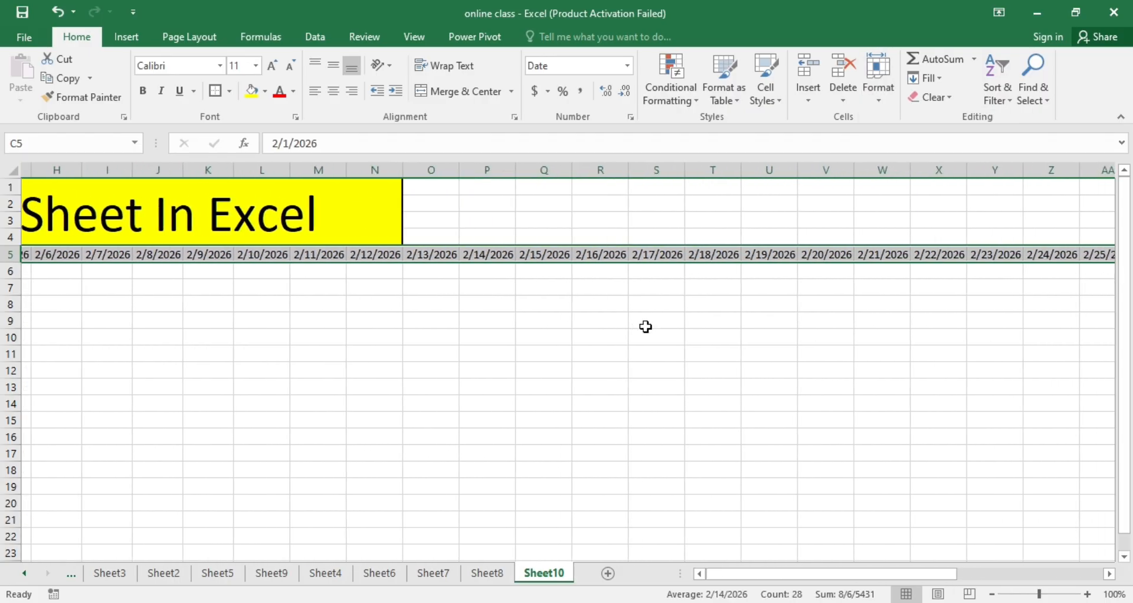
Examine the dates across row 5, from the first to the last day of the month.
scroll(646, 326, "right", 6)
scroll(645, 327, "left", 3)
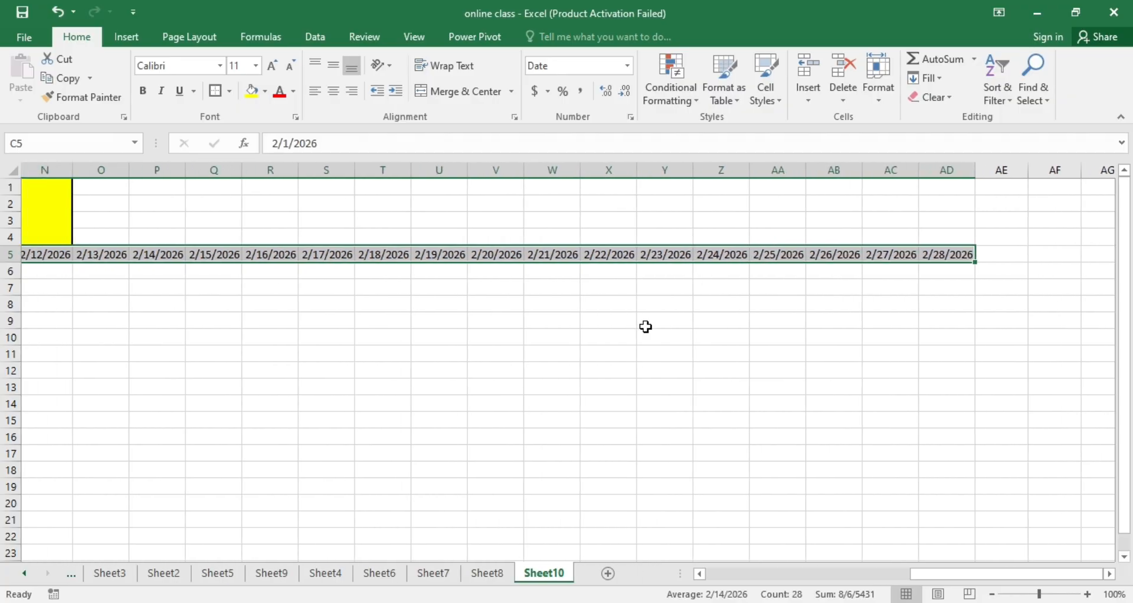
scroll(645, 326, "left", 2)
scroll(646, 326, "right", 1)
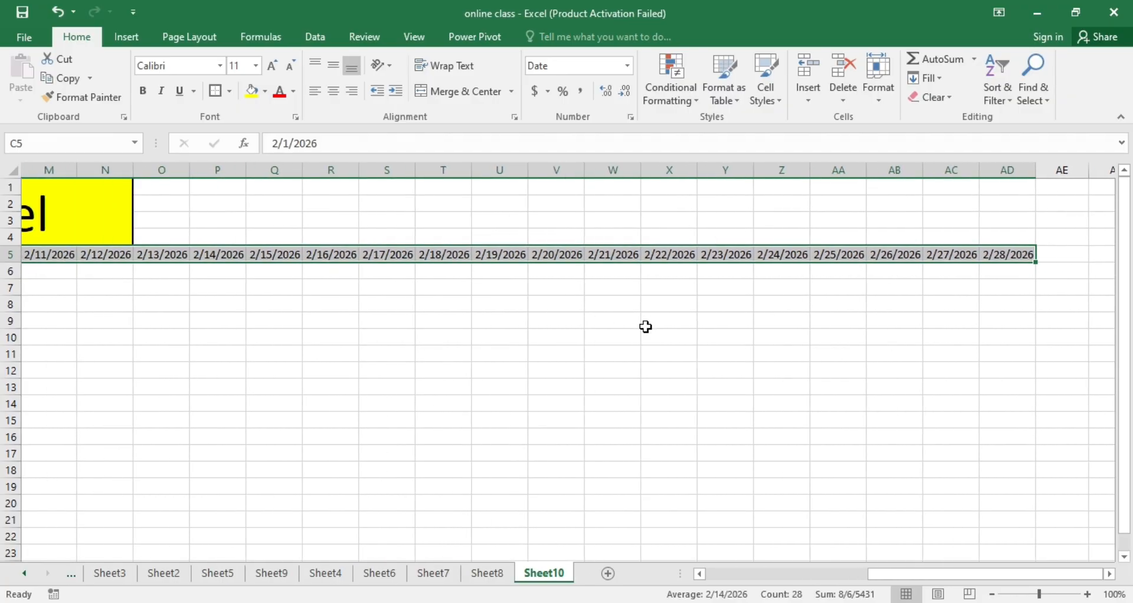
left_click(714, 569)
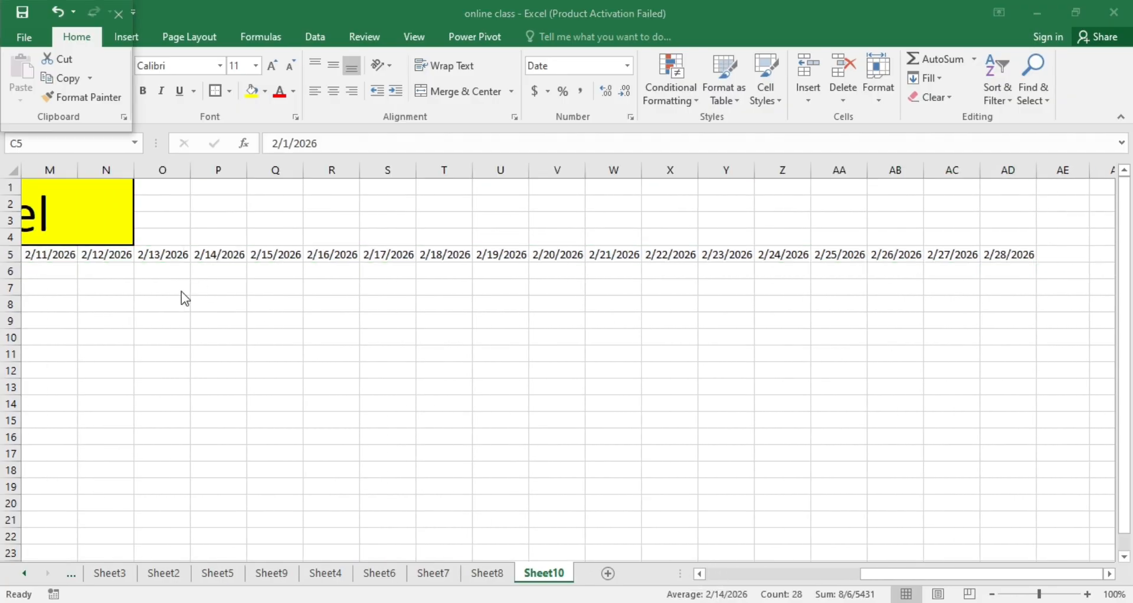
scroll(183, 298, "left", 5)
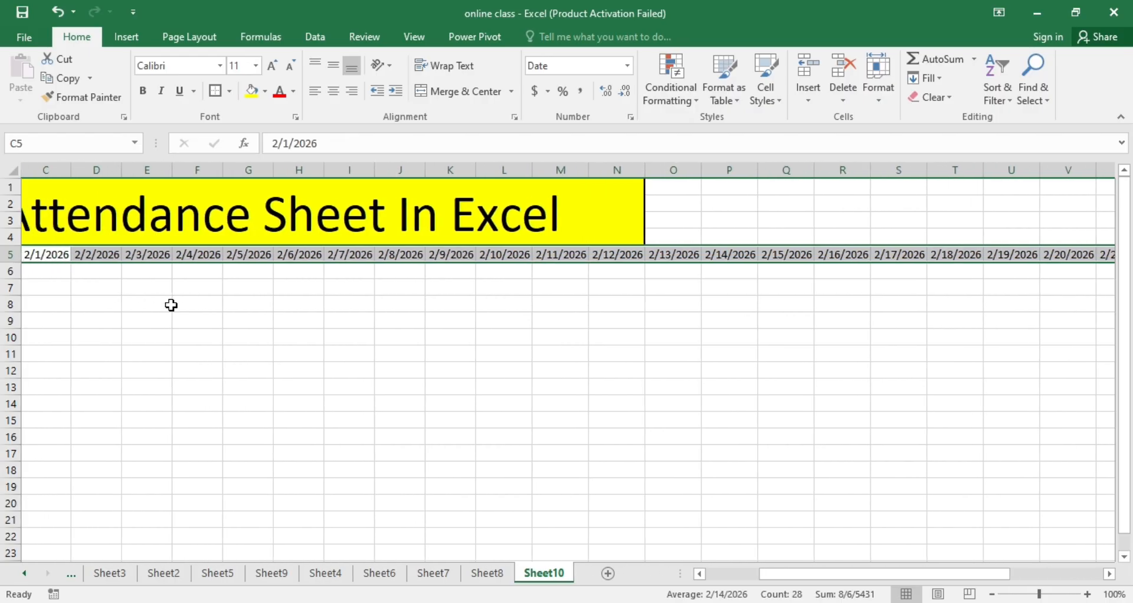
scroll(171, 305, "left", 2)
scroll(171, 306, "right", 1)
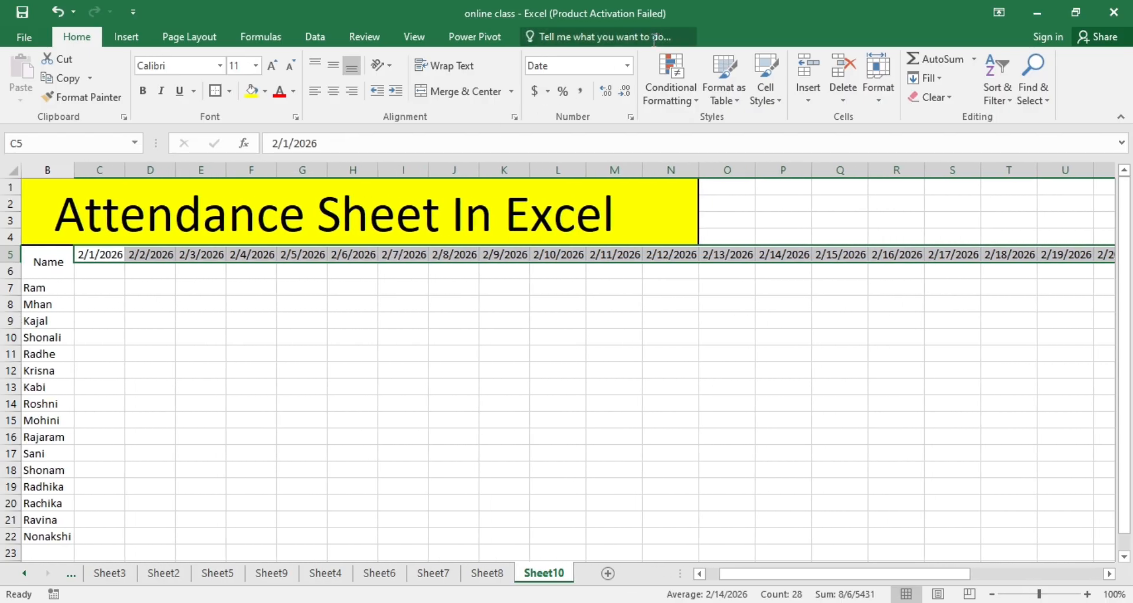
Apply the custom number format d-mmm to the dates in C5:AD5.
left_click(627, 65)
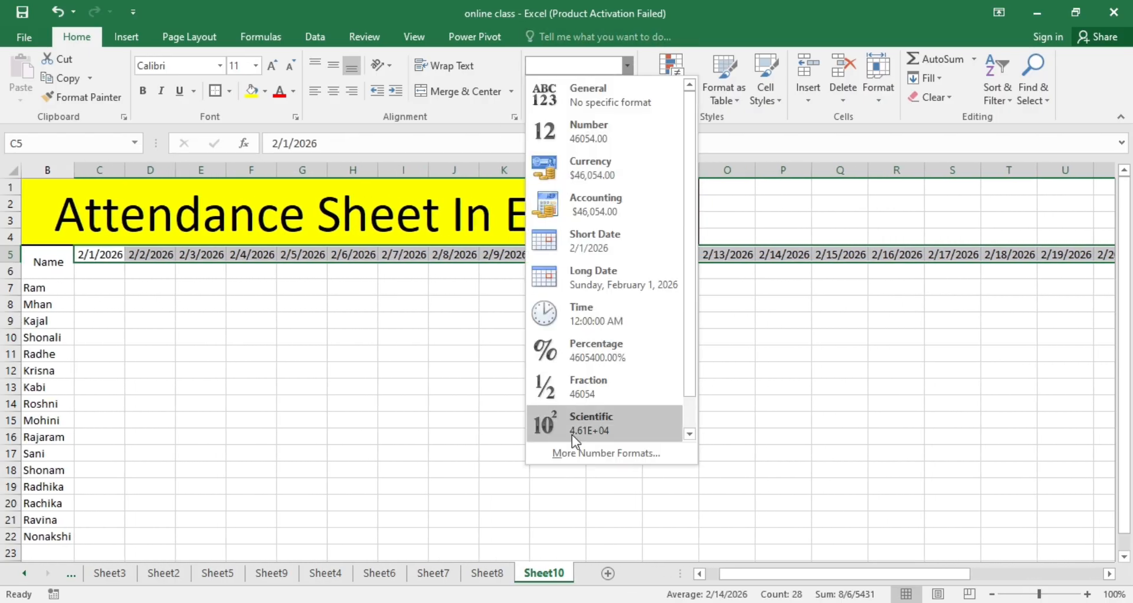
left_click(574, 453)
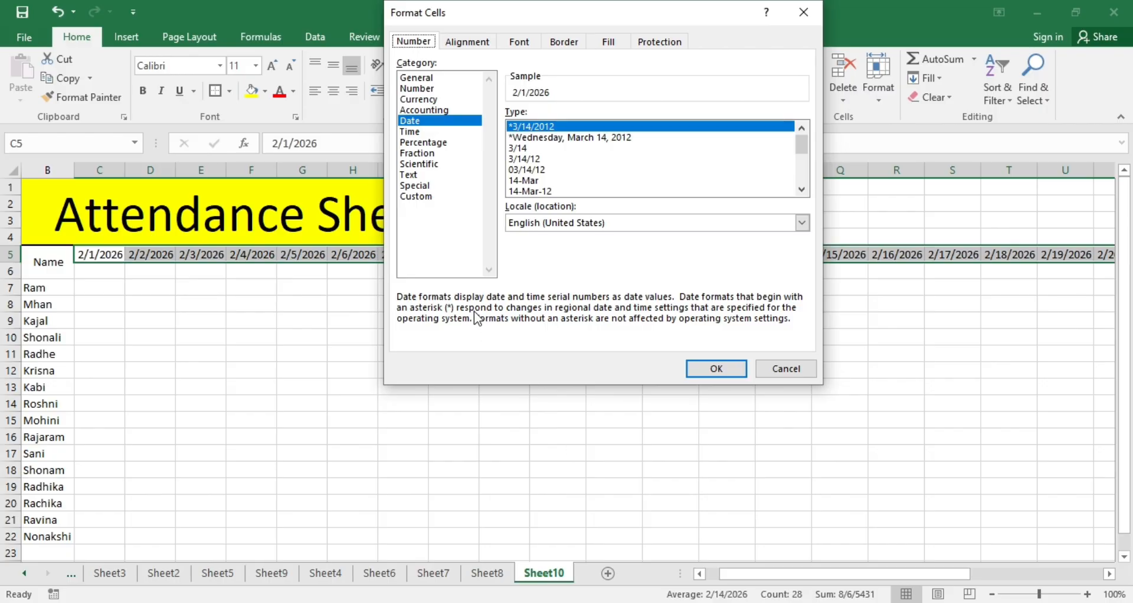
left_click(416, 196)
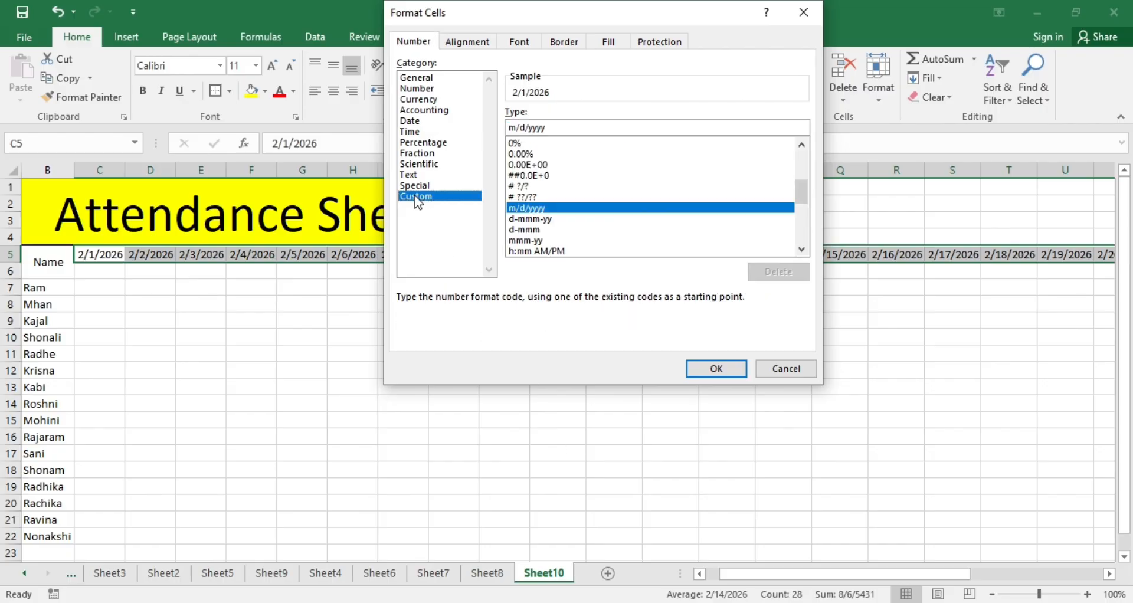
left_click(530, 230)
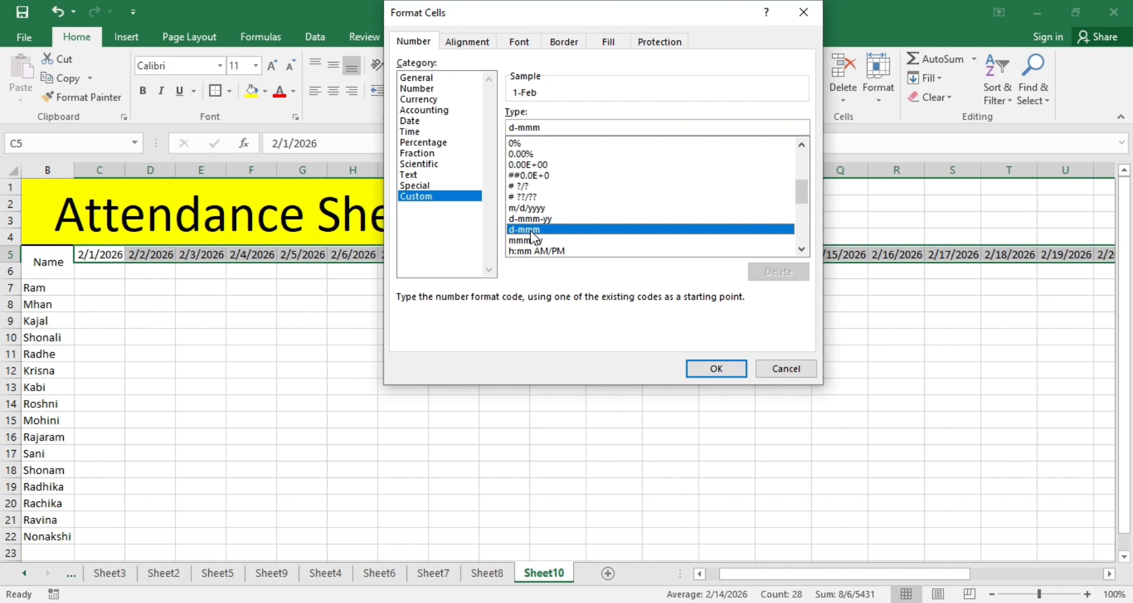
left_click(713, 370)
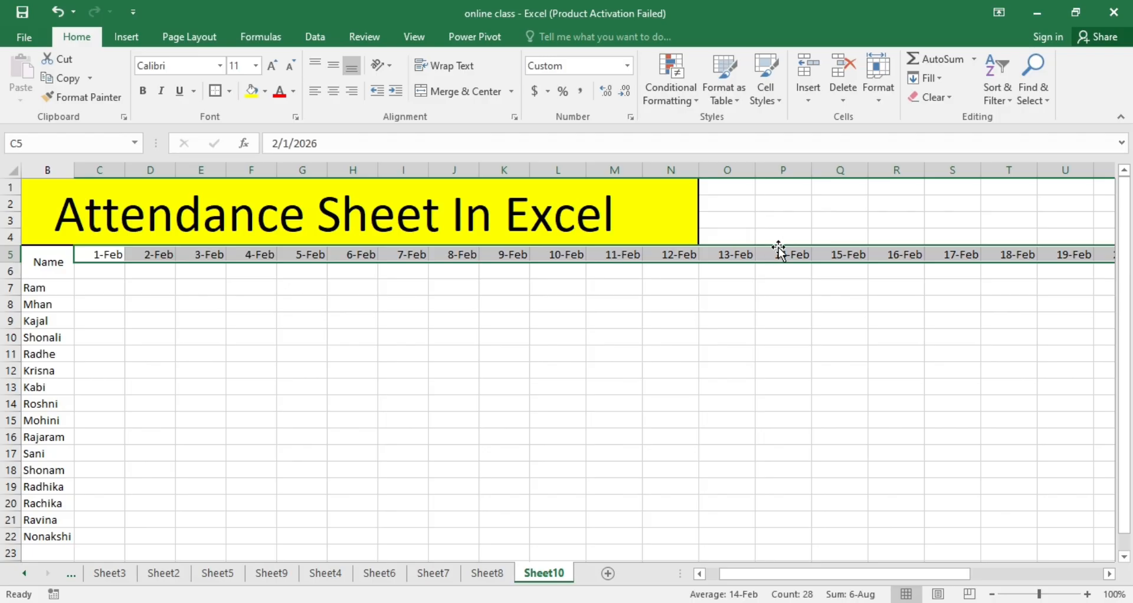
Change the custom number format of the dates in C5:AD5 to mmm-yy.
left_click(628, 66)
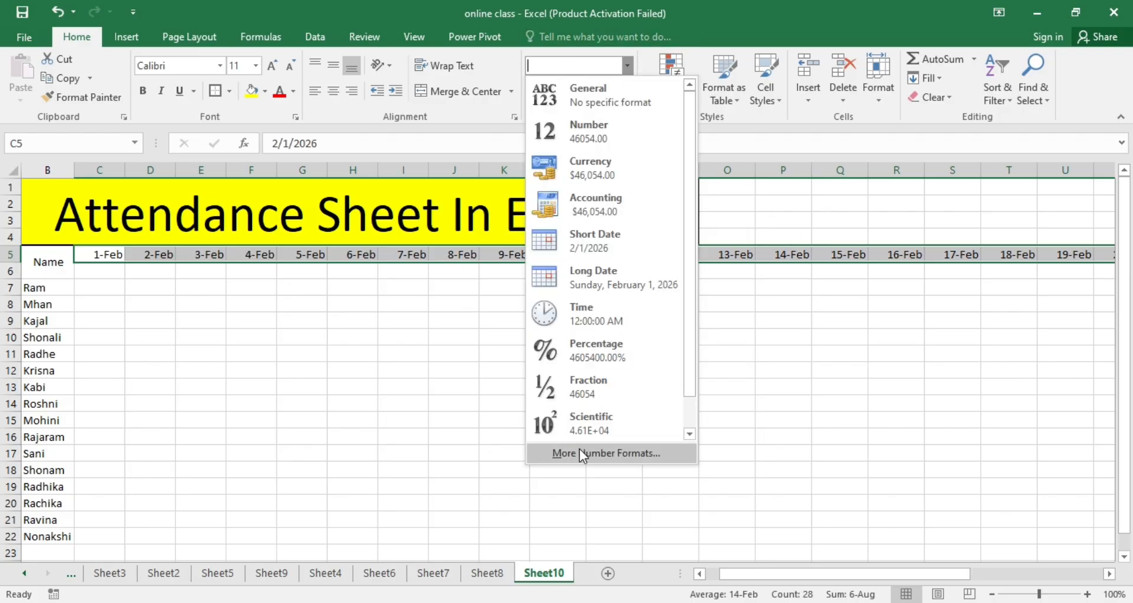
left_click(579, 448)
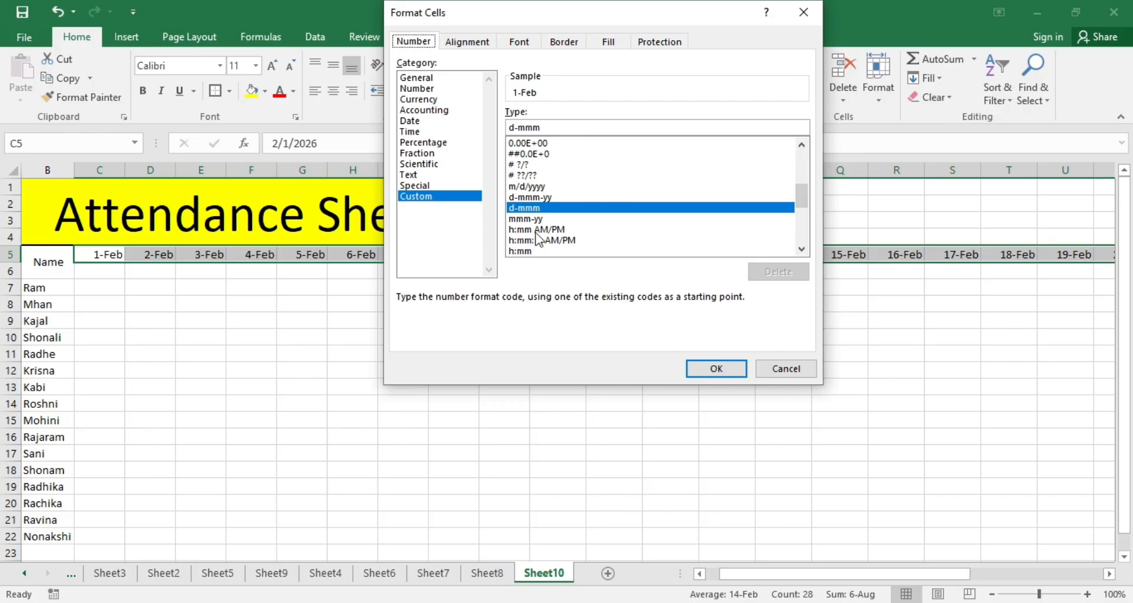
left_click(524, 230)
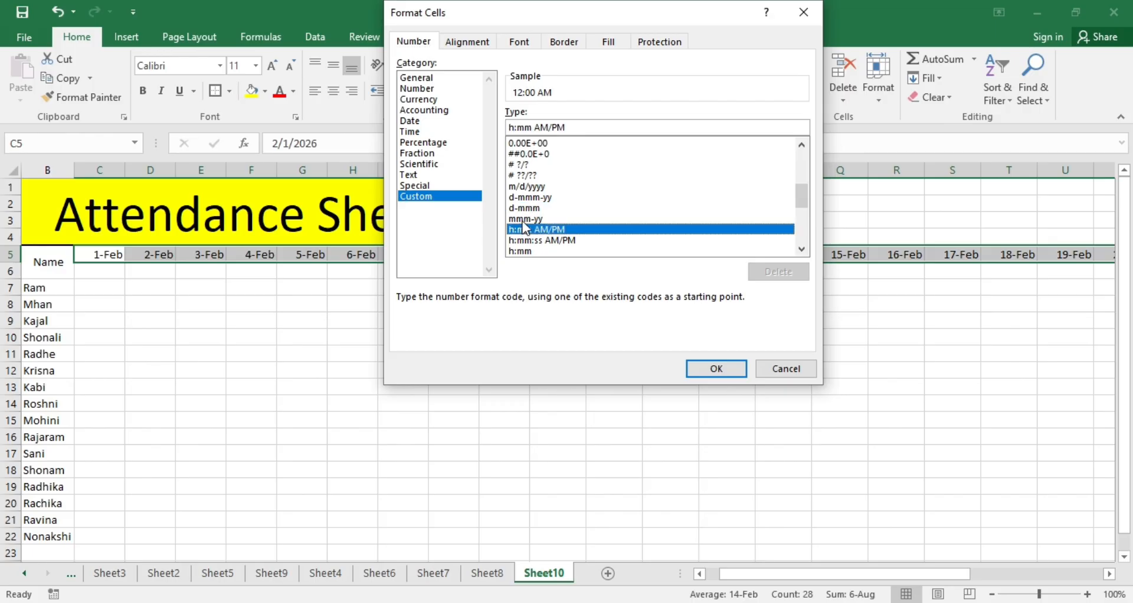
left_click(523, 220)
left_click(713, 369)
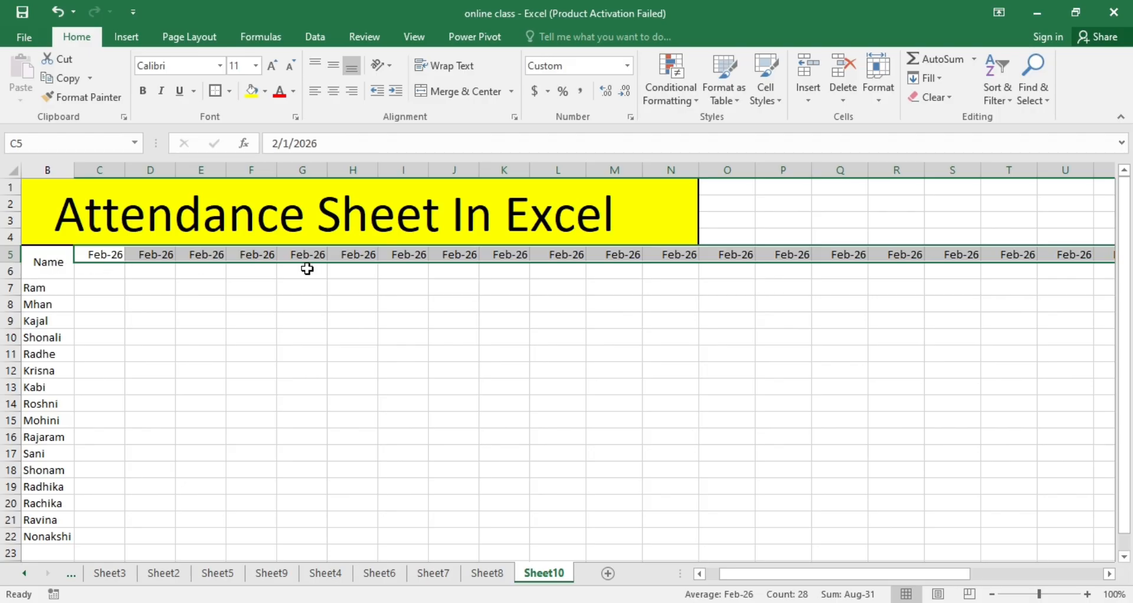
Change the custom number format of the dates in C5:AD5 back to d-mmm.
left_click(627, 66)
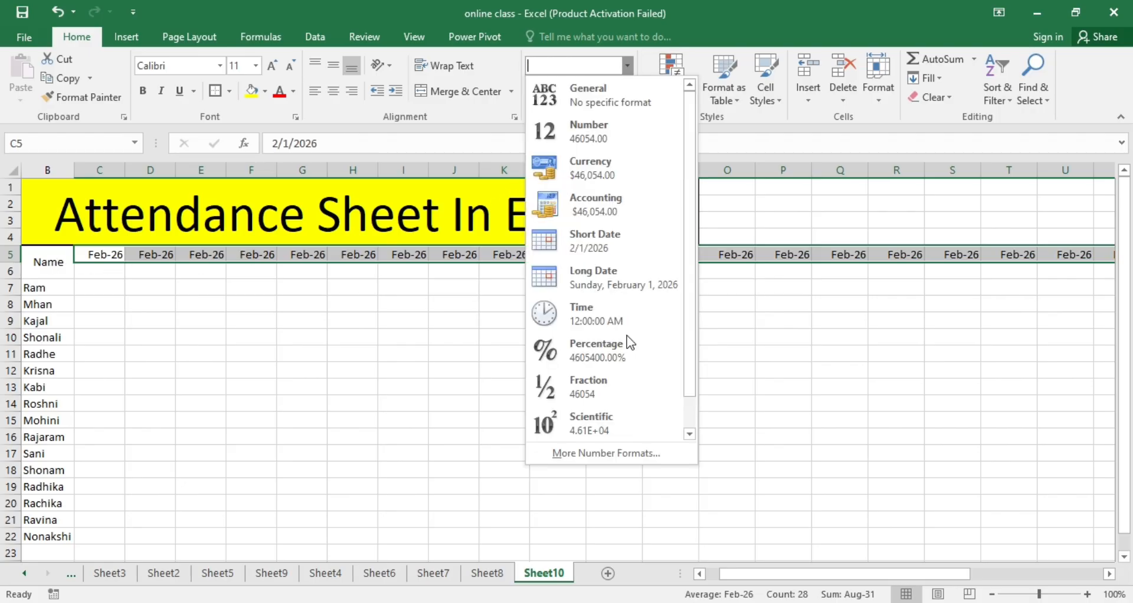
left_click(591, 454)
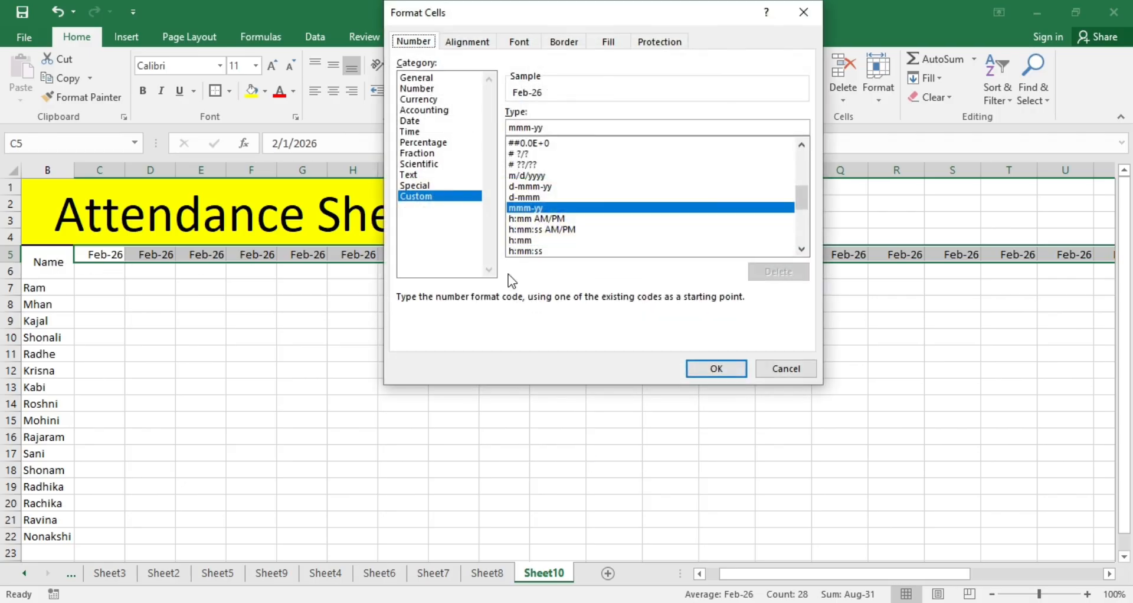
left_click(524, 197)
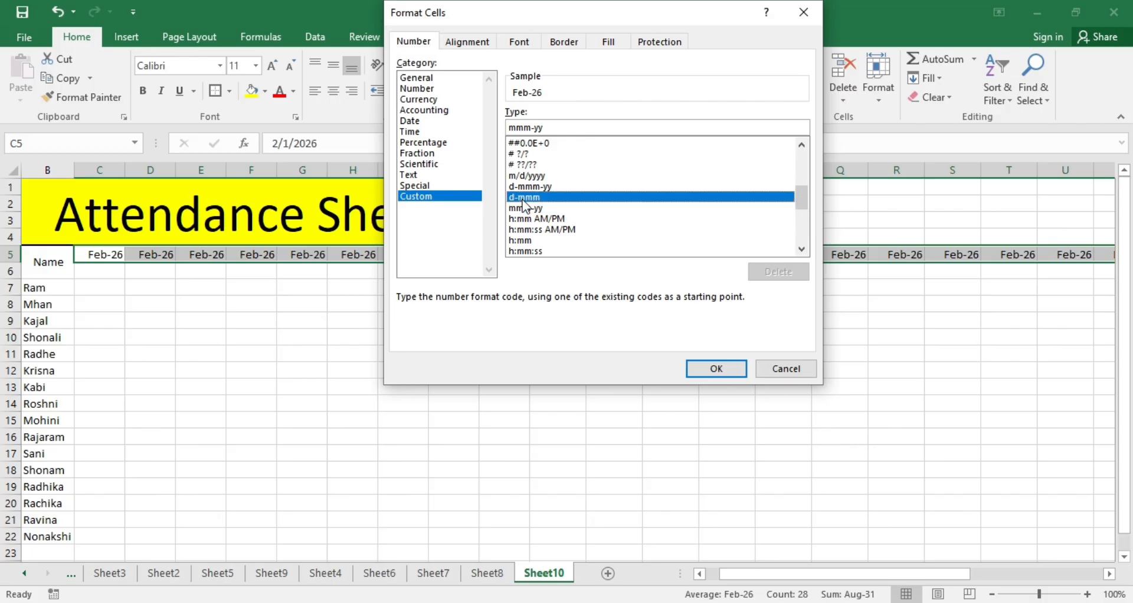
left_click(717, 369)
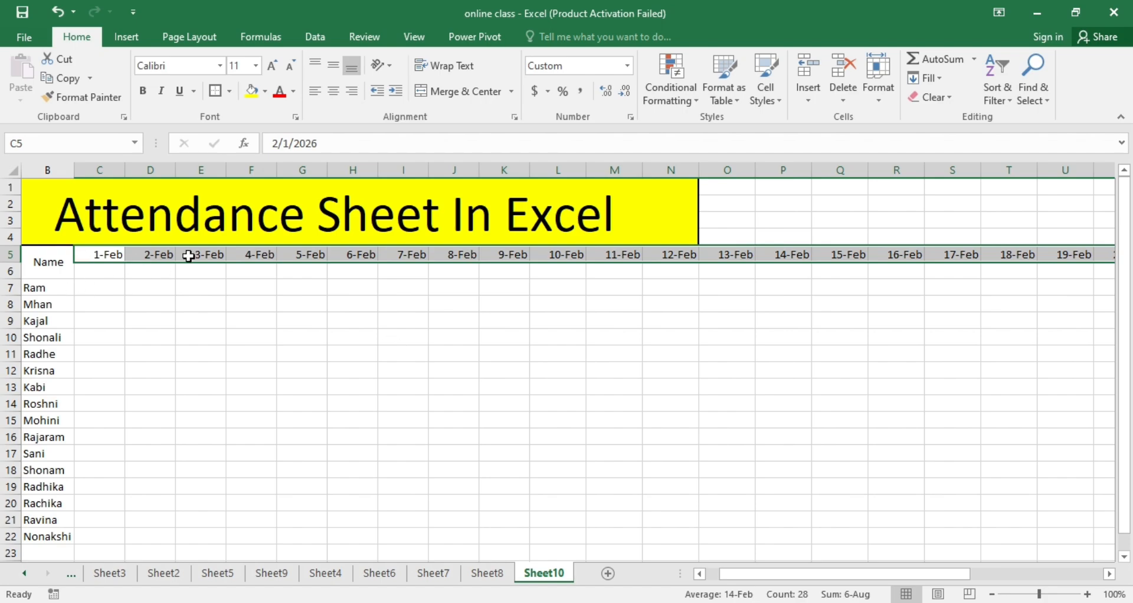
scroll(718, 310, "right", 6)
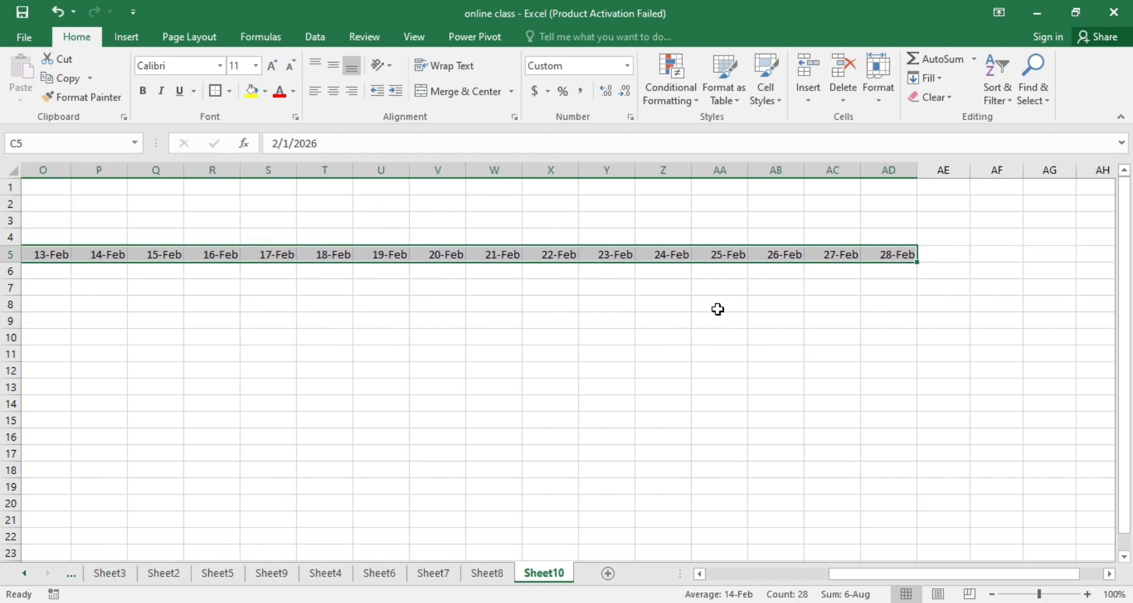
scroll(718, 309, "right", 1)
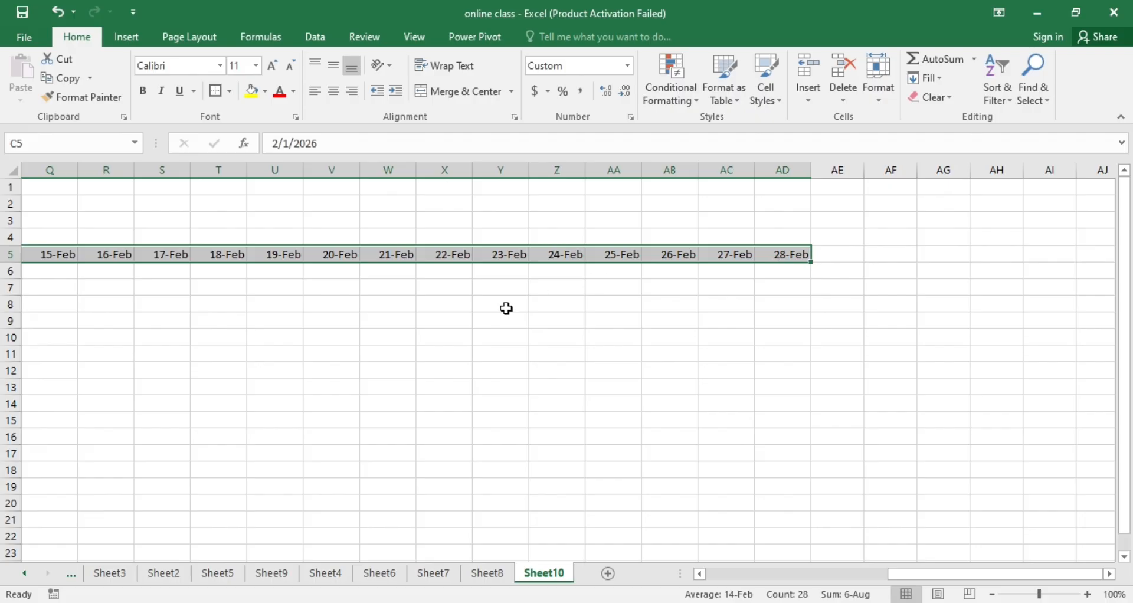
scroll(506, 308, "left", 8)
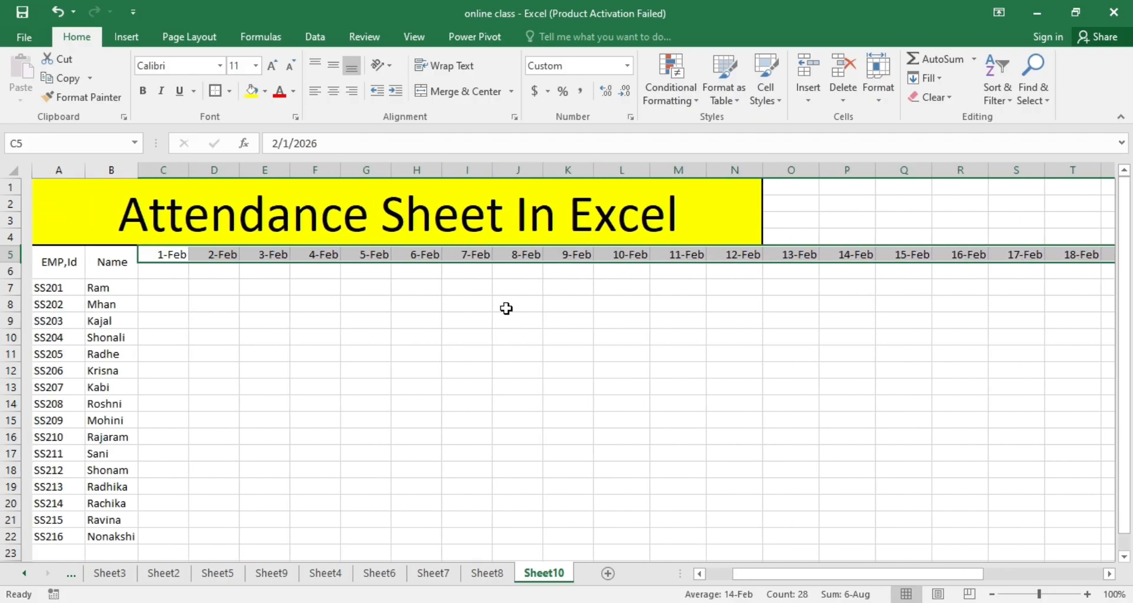
left_click(267, 352)
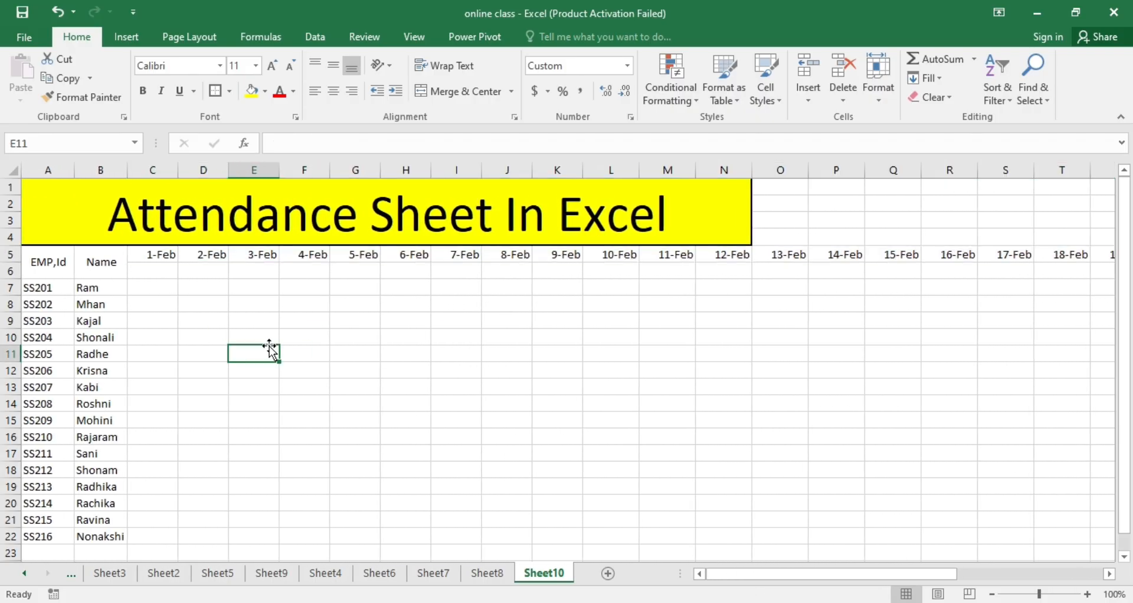
left_click(163, 268)
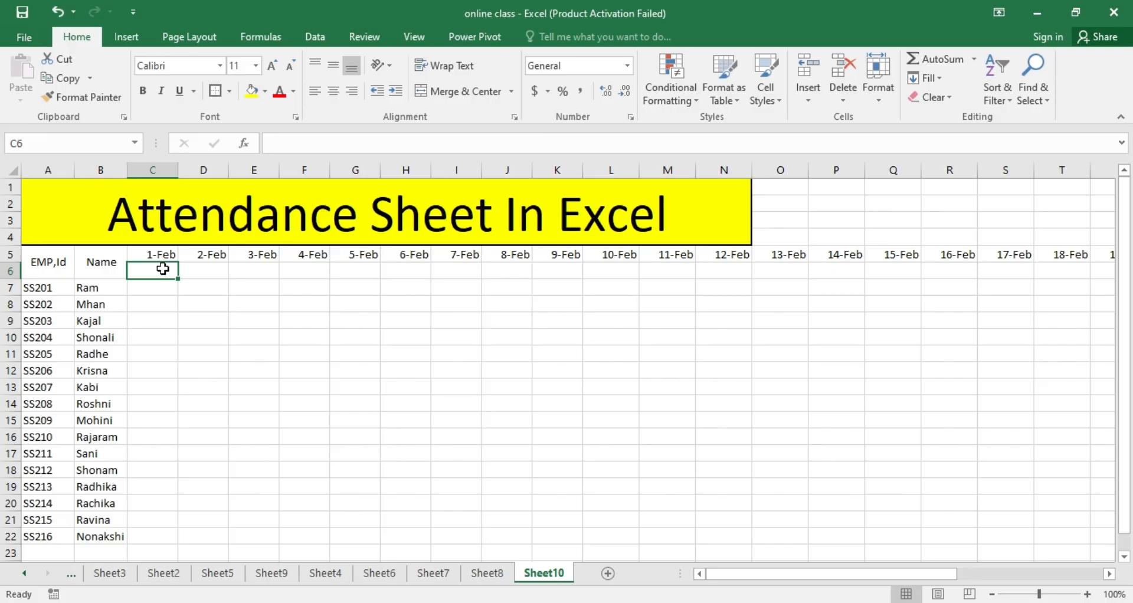
left_click(208, 271)
left_click(257, 273)
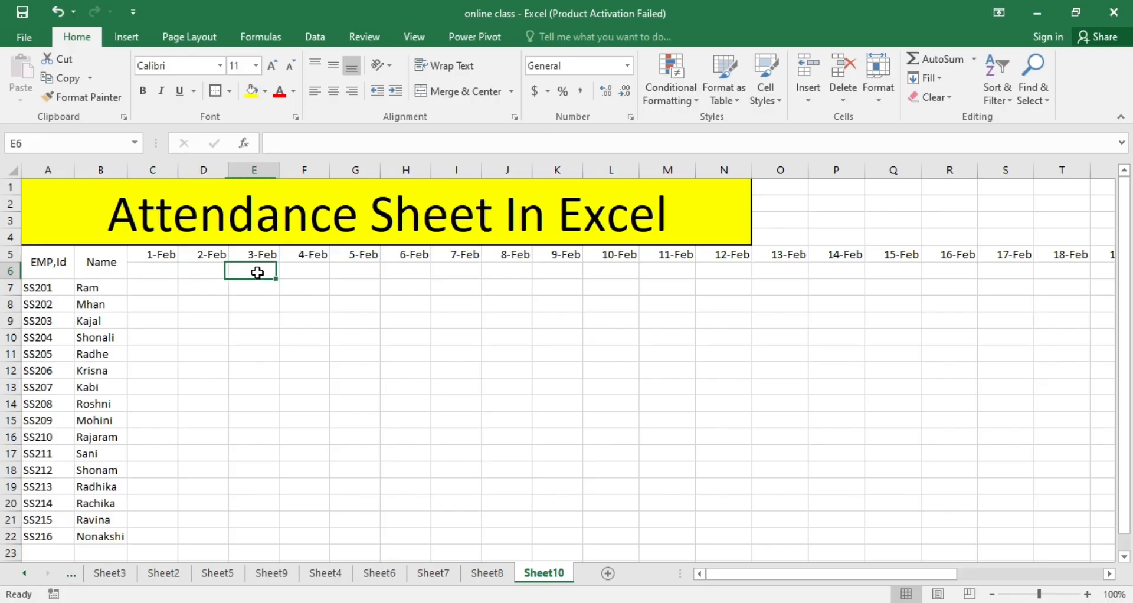
left_click(309, 272)
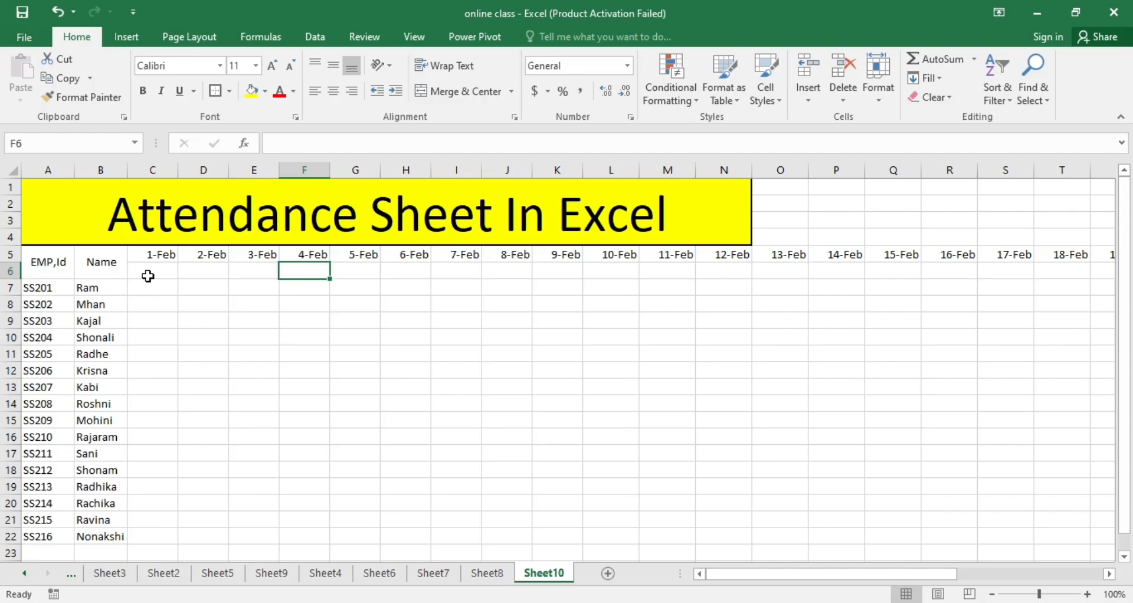
Enter the formula =TEXT(C5,"dddd") in C6 to show the full weekday name of the first date.
left_click(165, 267)
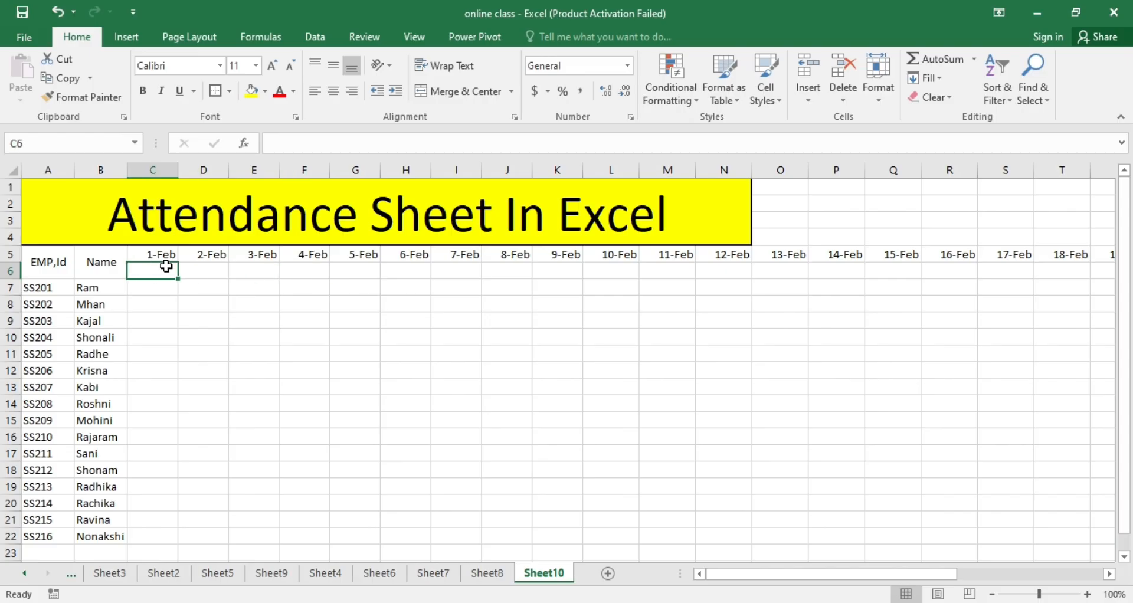
type("=")
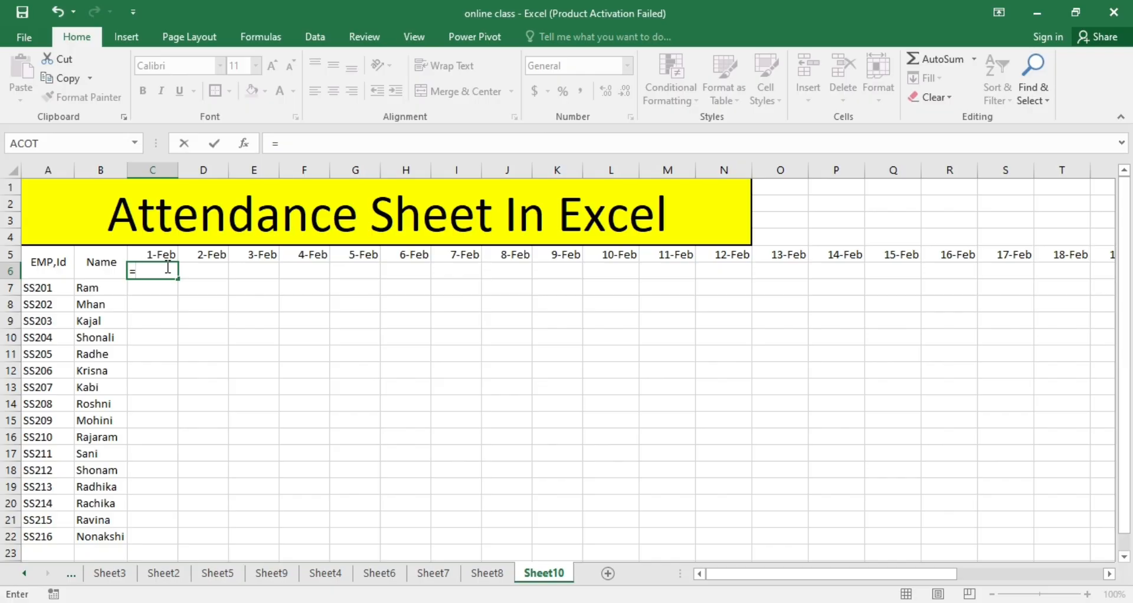
type("tex")
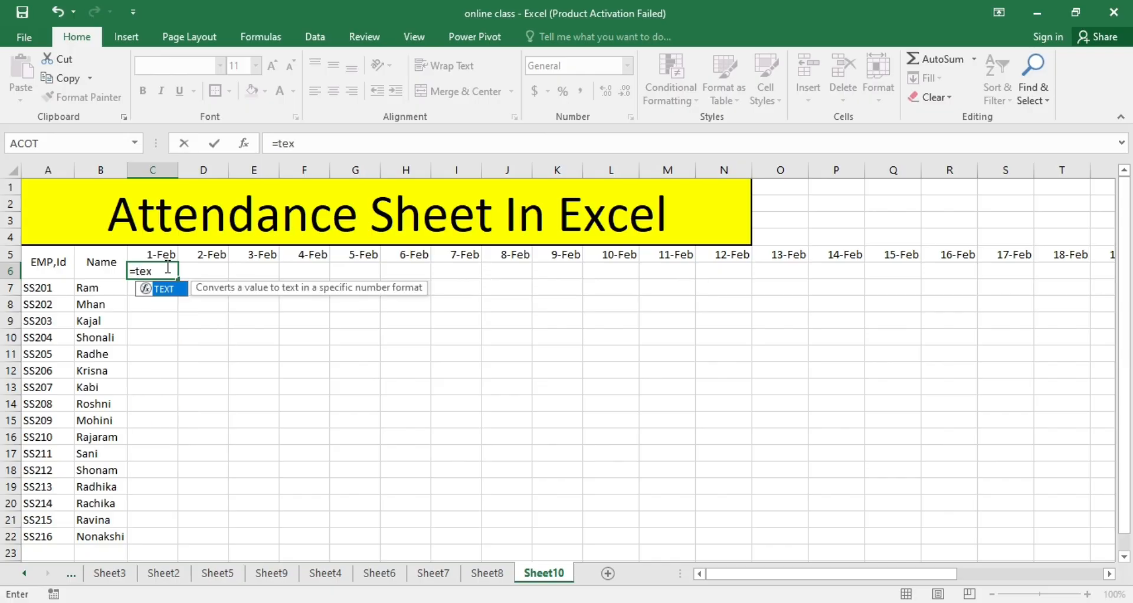
key("Tab")
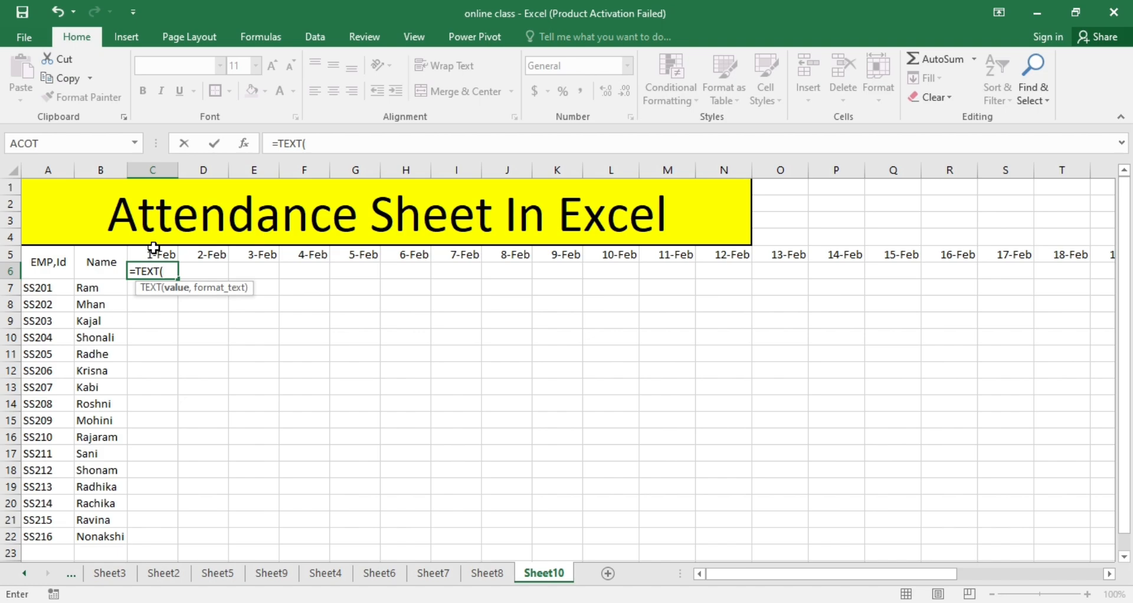
left_click(153, 256)
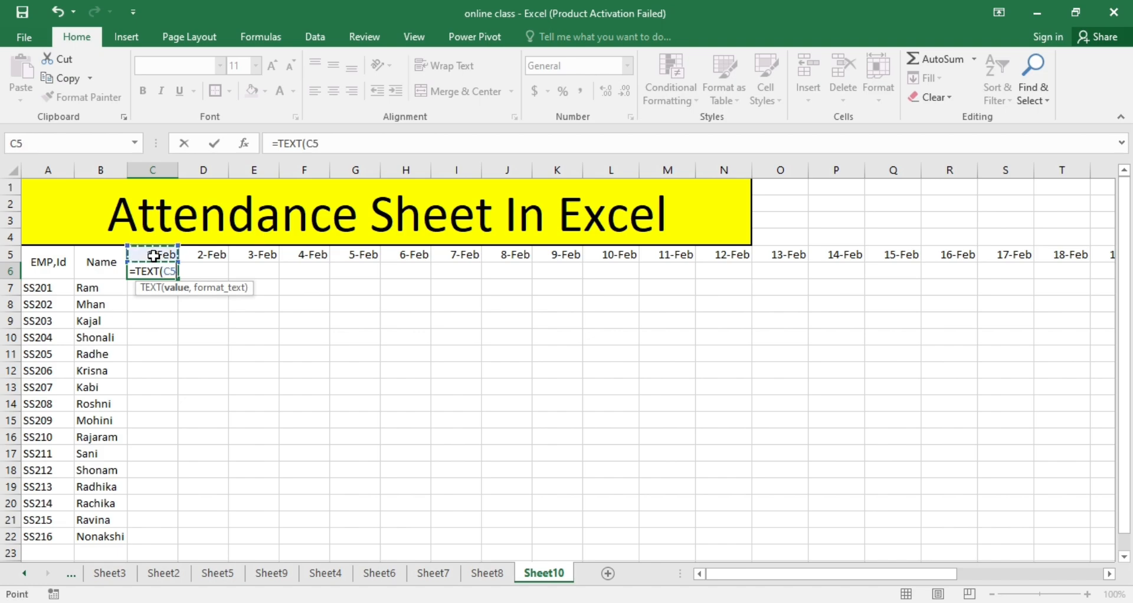
type(",")
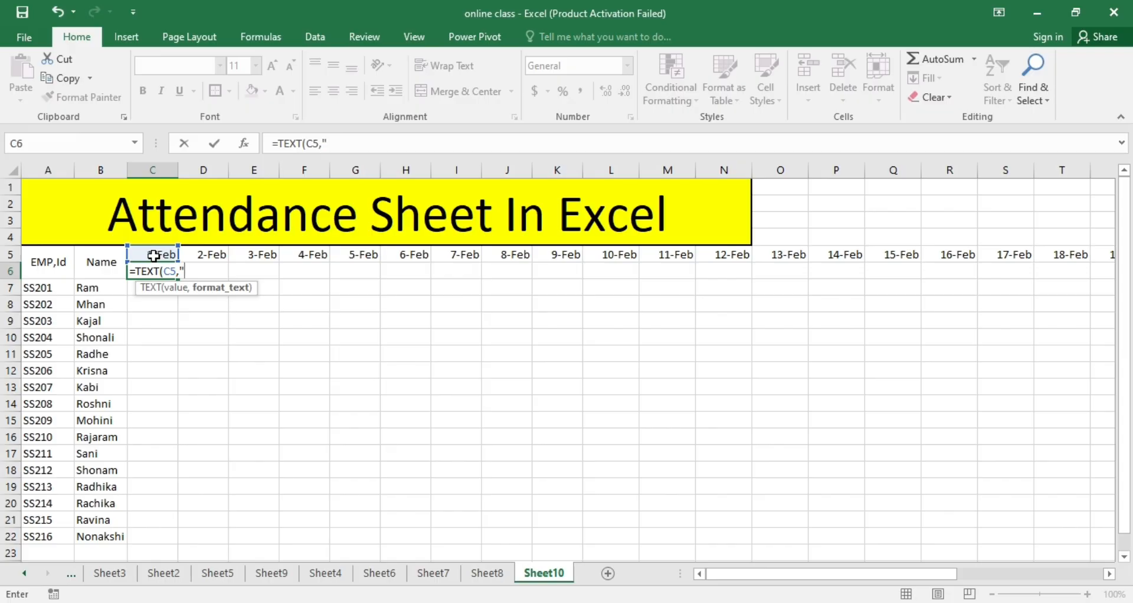
type("d")
type("dd\")")
key("Return")
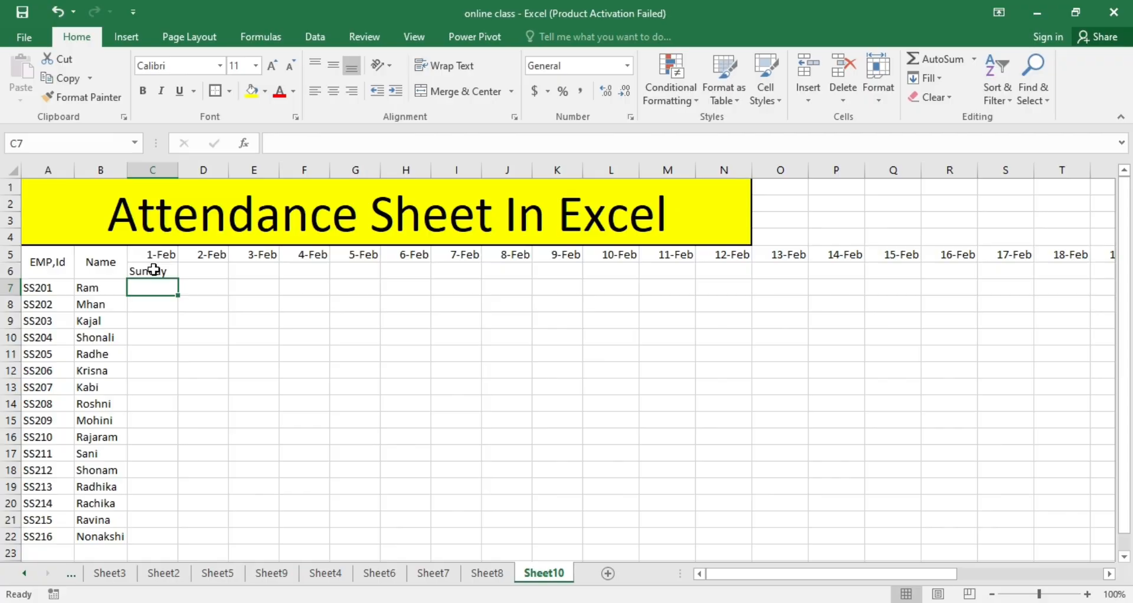
Shorten the weekday format in the C6 formula to "ddd" so it reads =TEXT(C5,"ddd").
left_click(154, 270)
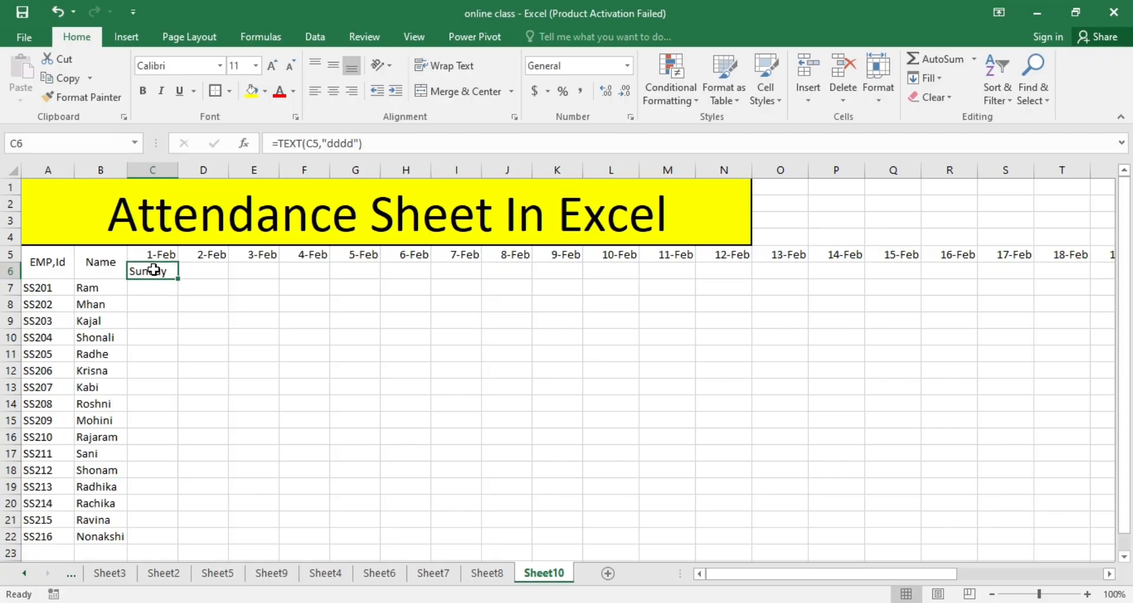
left_click(354, 143)
key("BackSpace")
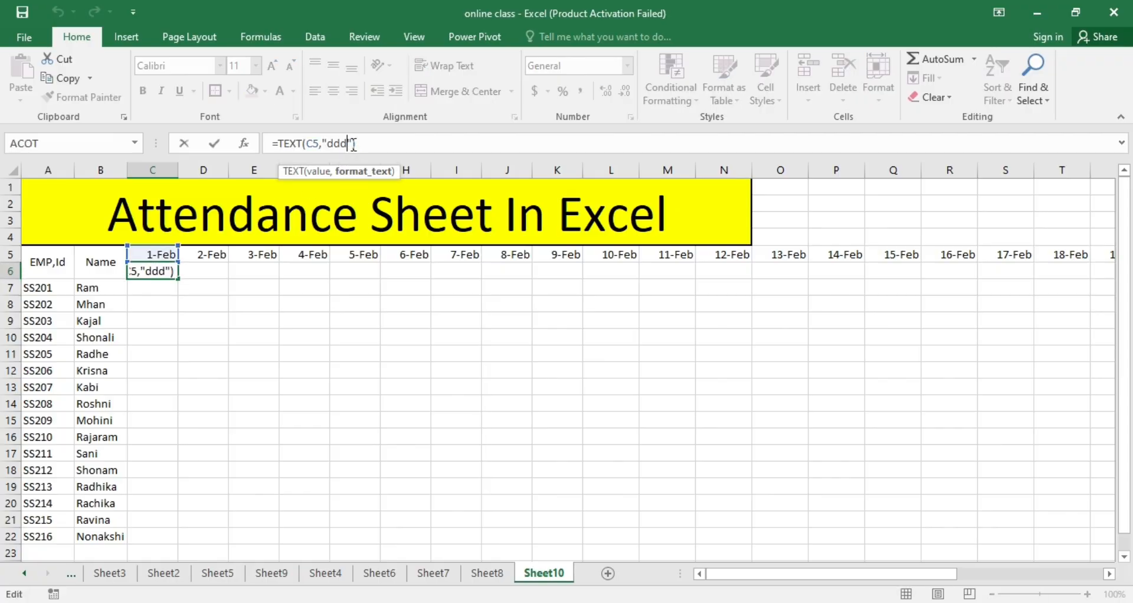
left_click(370, 144)
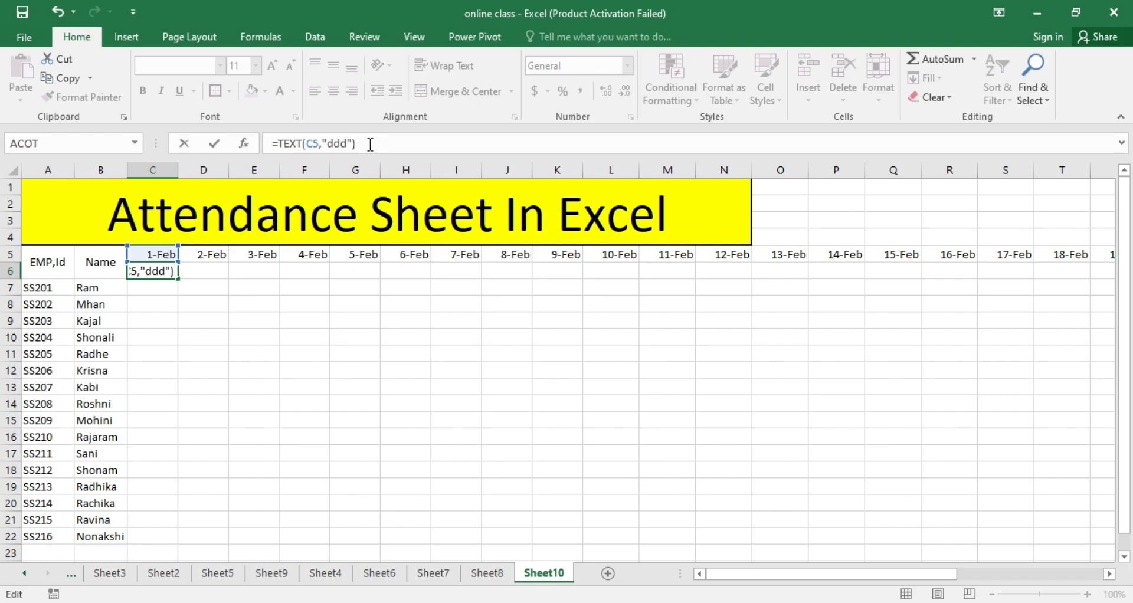
key("Return")
left_click(147, 273)
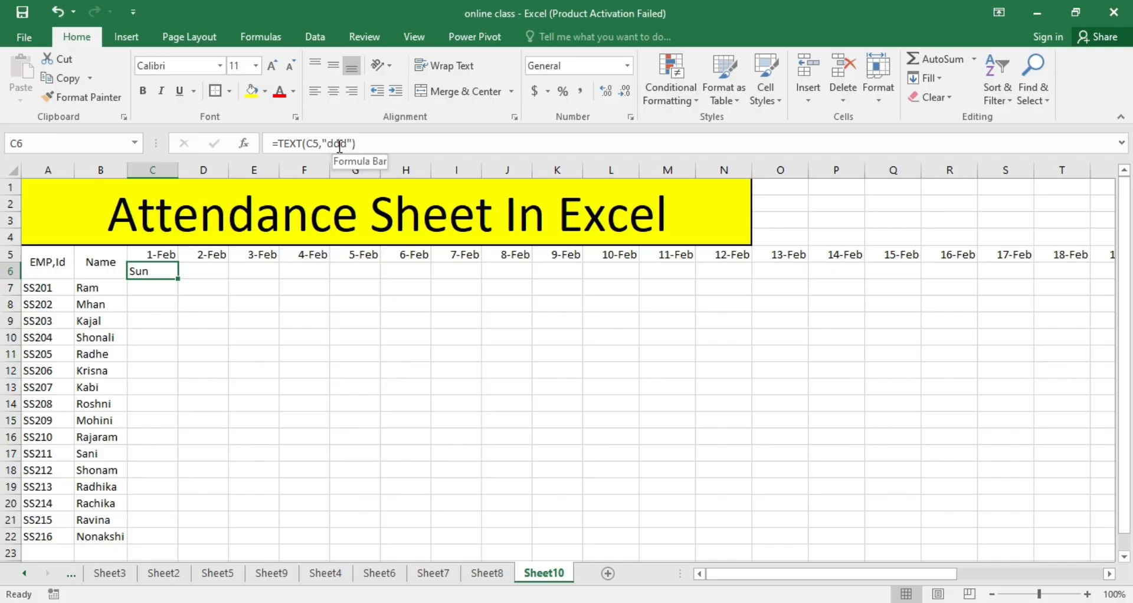
Fill the weekday formula from C6 across row 6 to AD6, under the last February date.
left_click(166, 293)
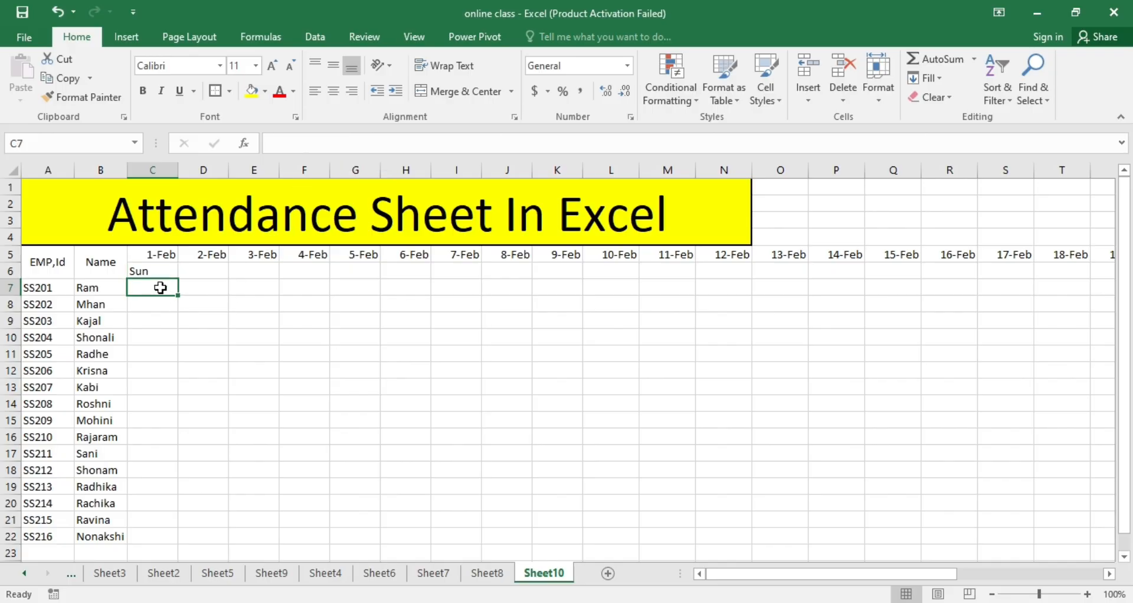
left_click(159, 275)
left_click_drag(178, 279, 671, 244)
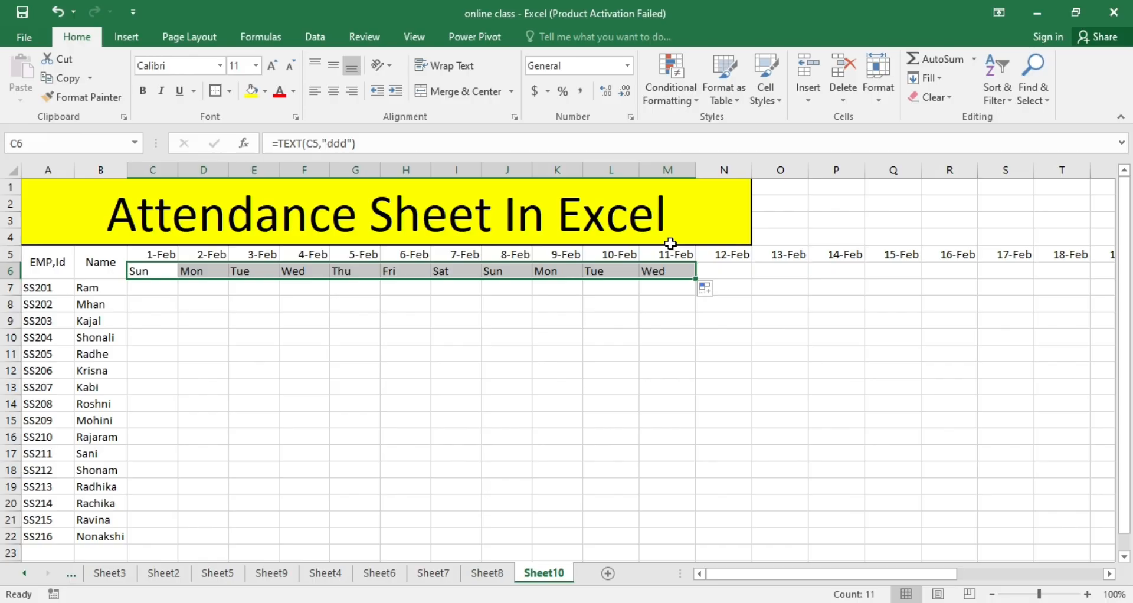
left_click_drag(696, 280, 1026, 281)
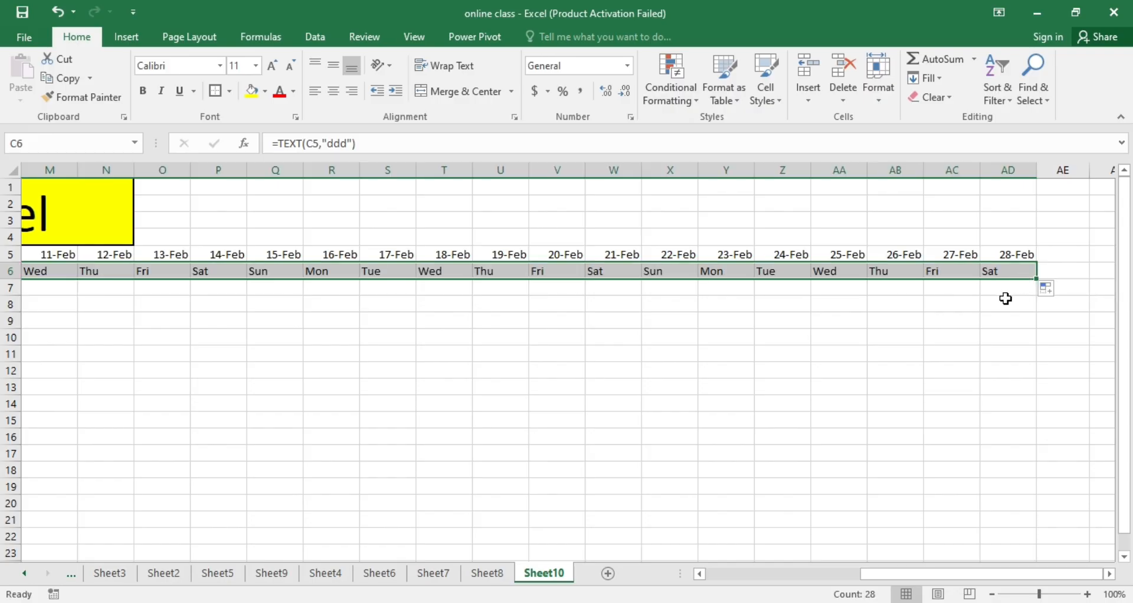
left_click(680, 351)
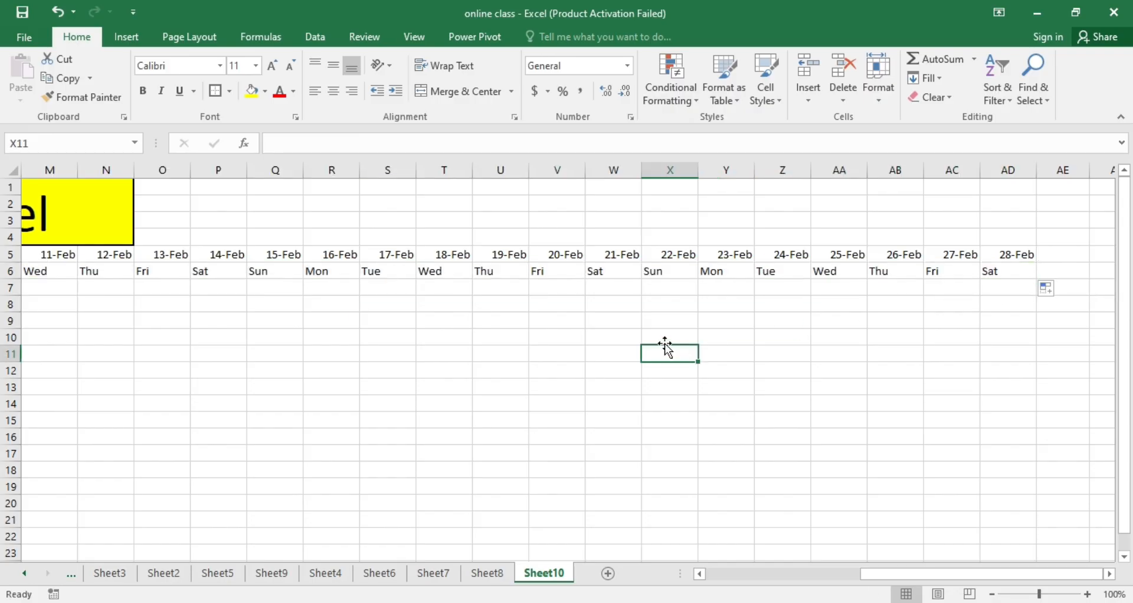
scroll(268, 321, "left", 5)
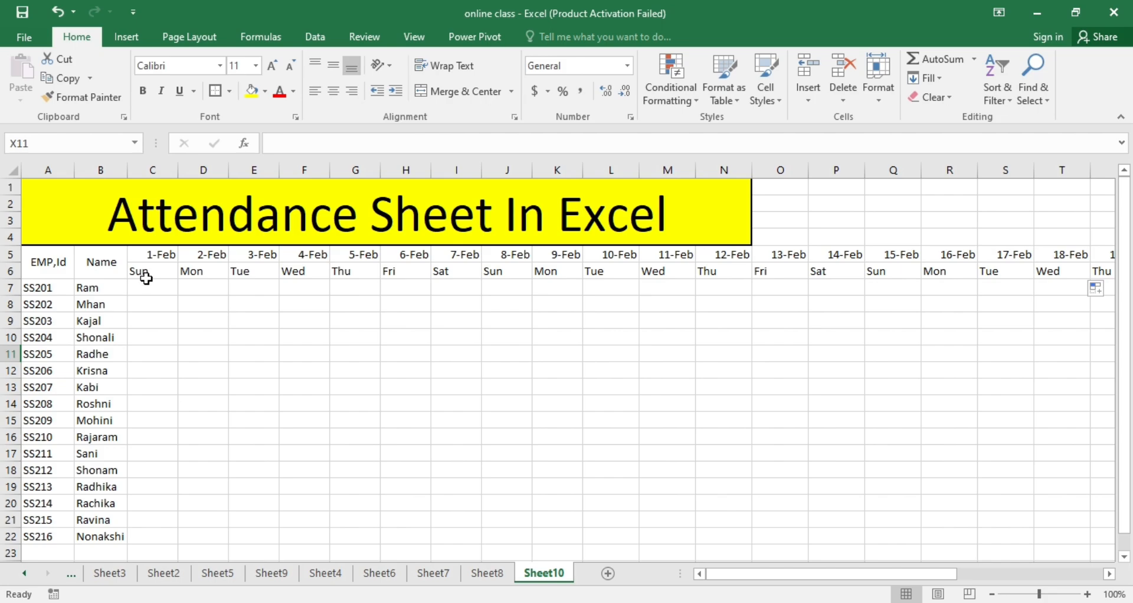
Enter the summary headers Presant, Absent and Holiday in AE5, AF5 and AG5, after the last date.
scroll(150, 272, "right", 7)
scroll(147, 279, "left", 1)
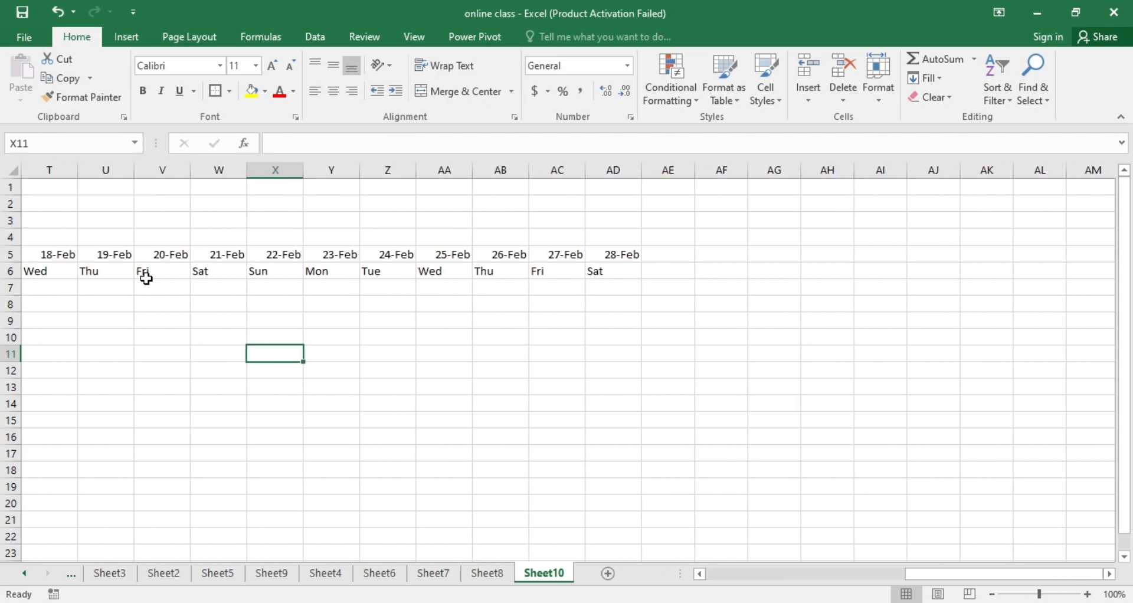
scroll(146, 278, "right", 2)
left_click(388, 257)
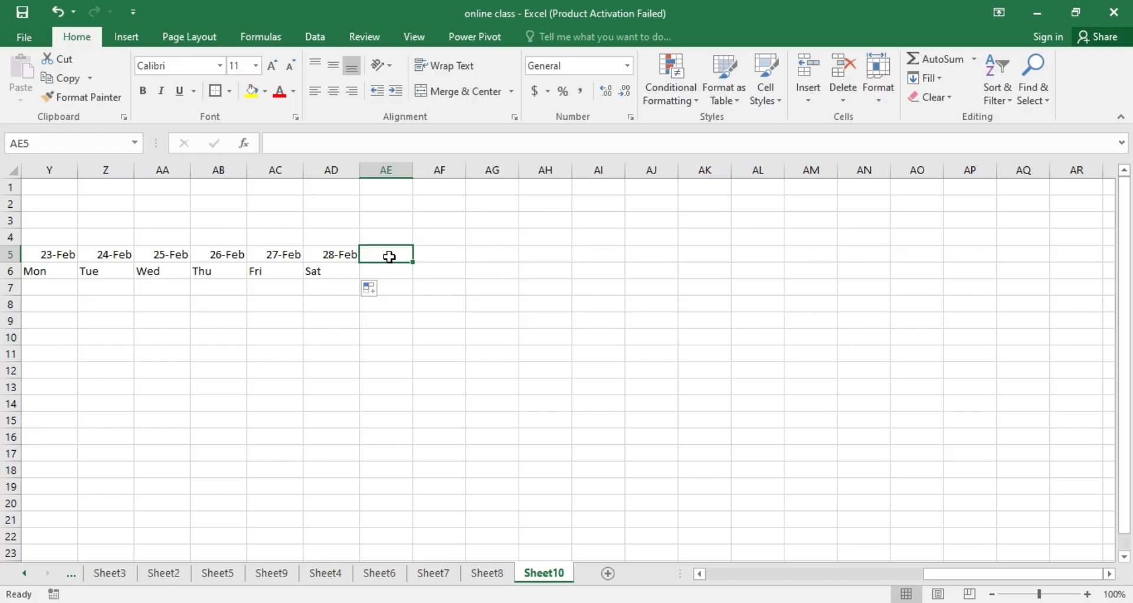
type("Presant")
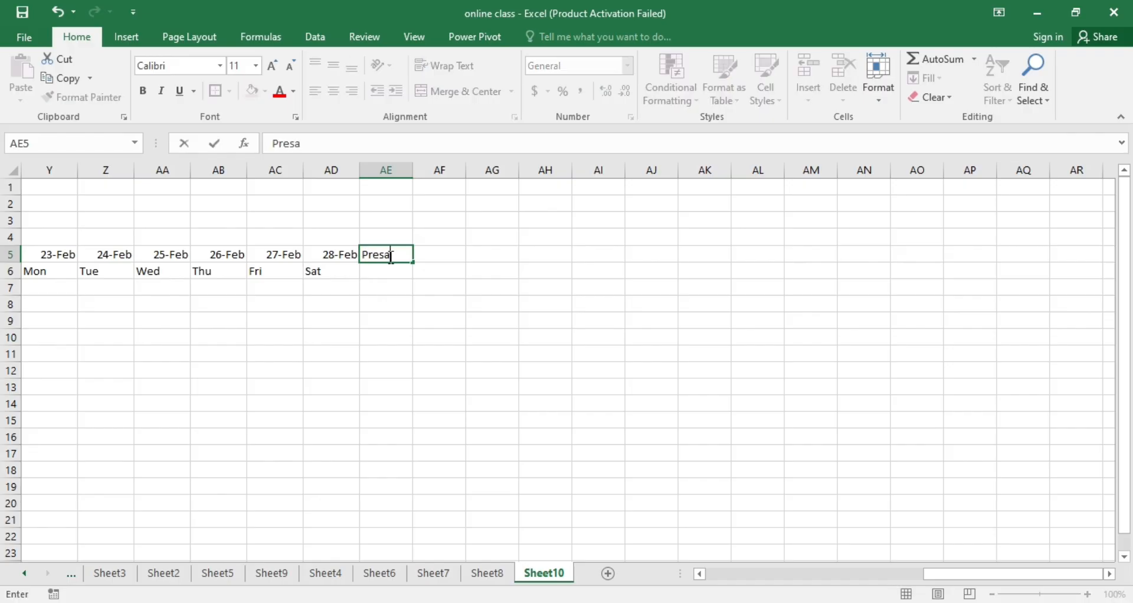
left_click(447, 255)
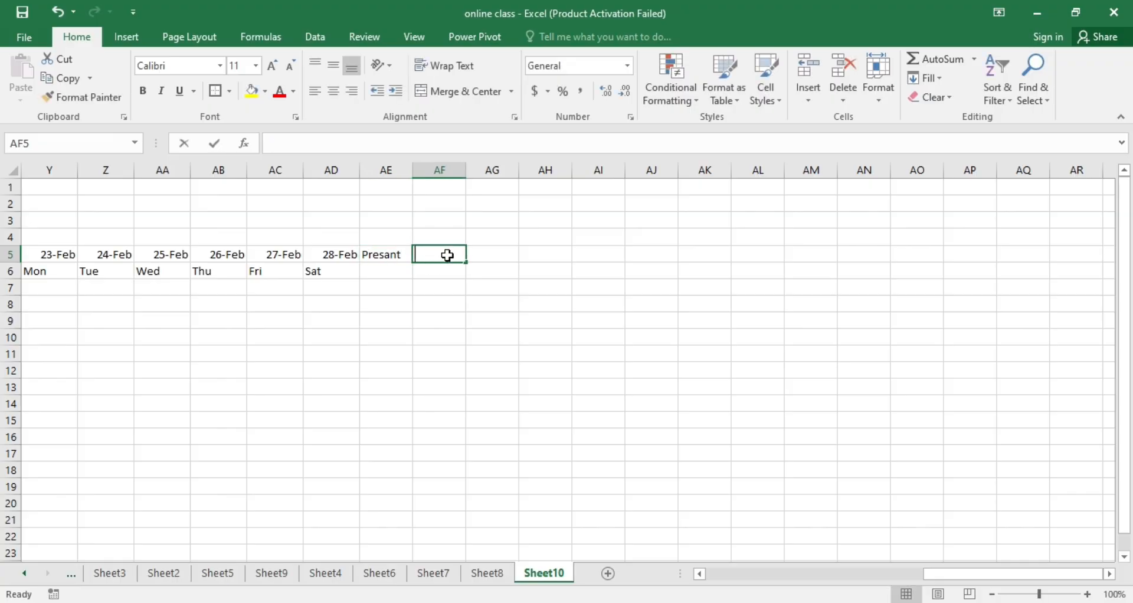
type("Absent")
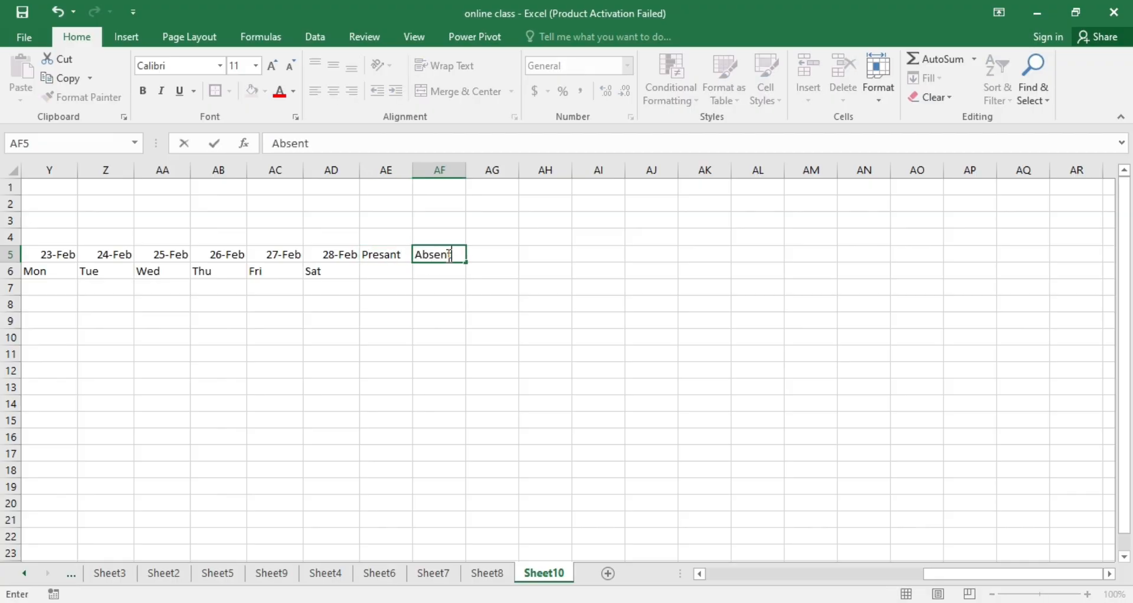
key("Tab")
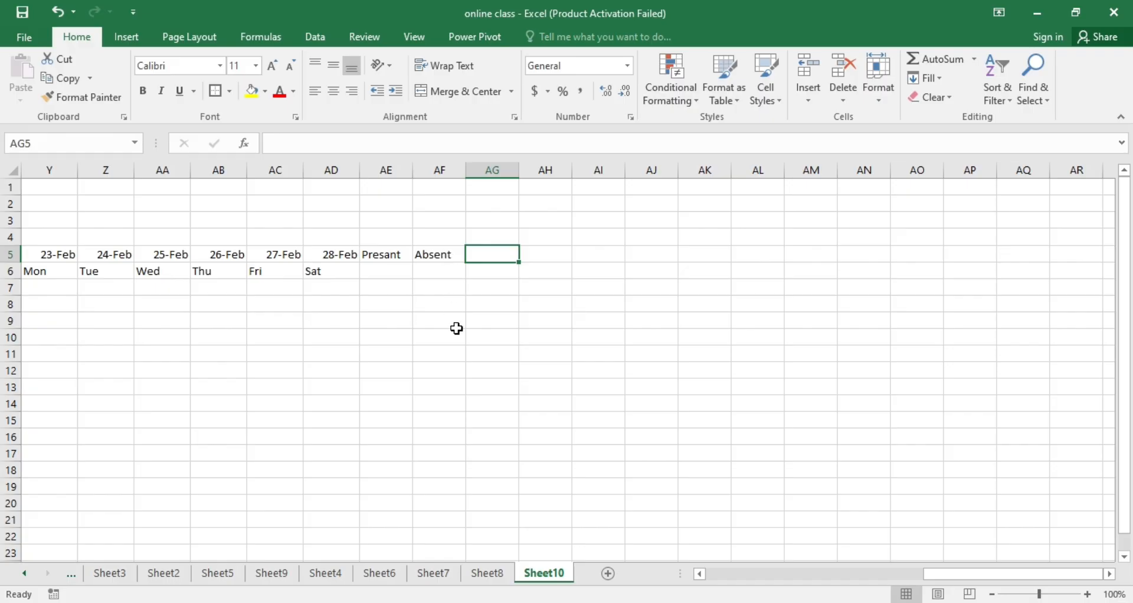
type("Holiday")
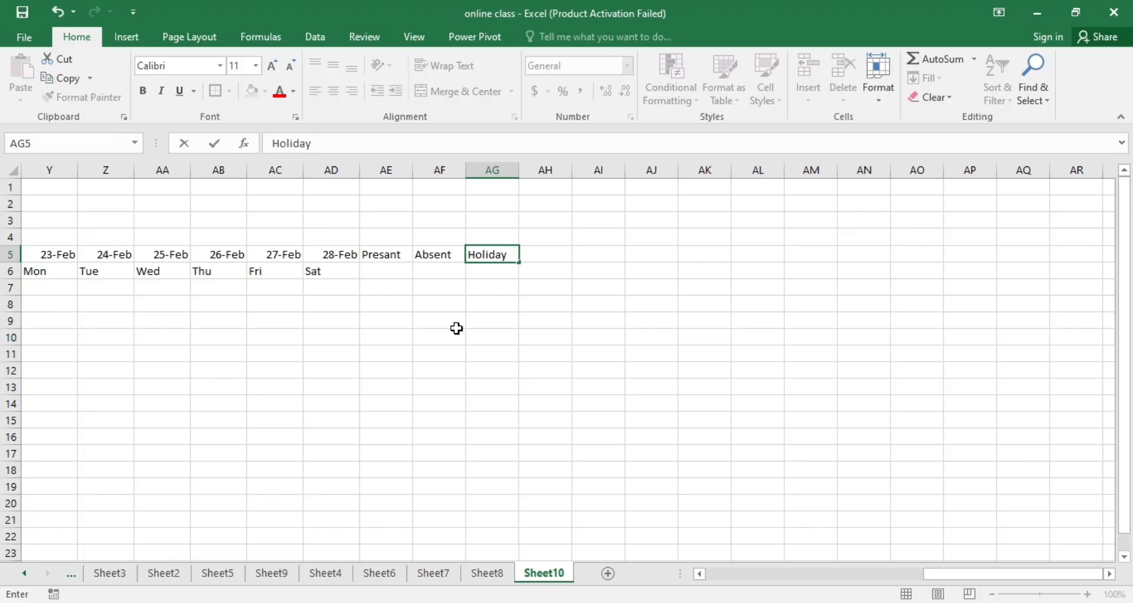
left_click(551, 256)
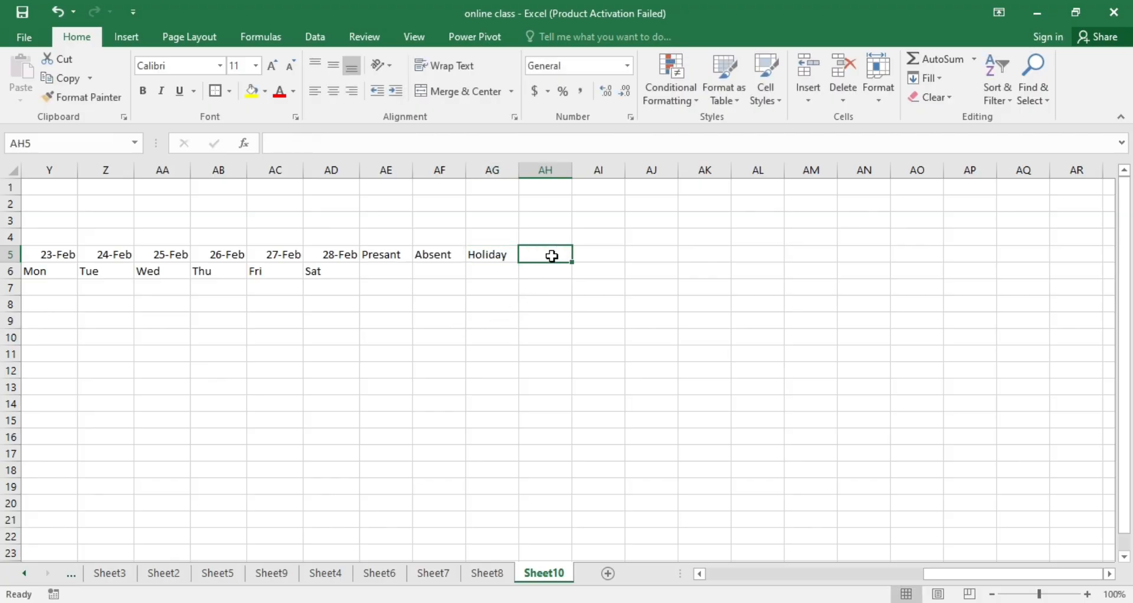
Enter the header Total.P in AH5, after the Holiday column.
type("Total.P")
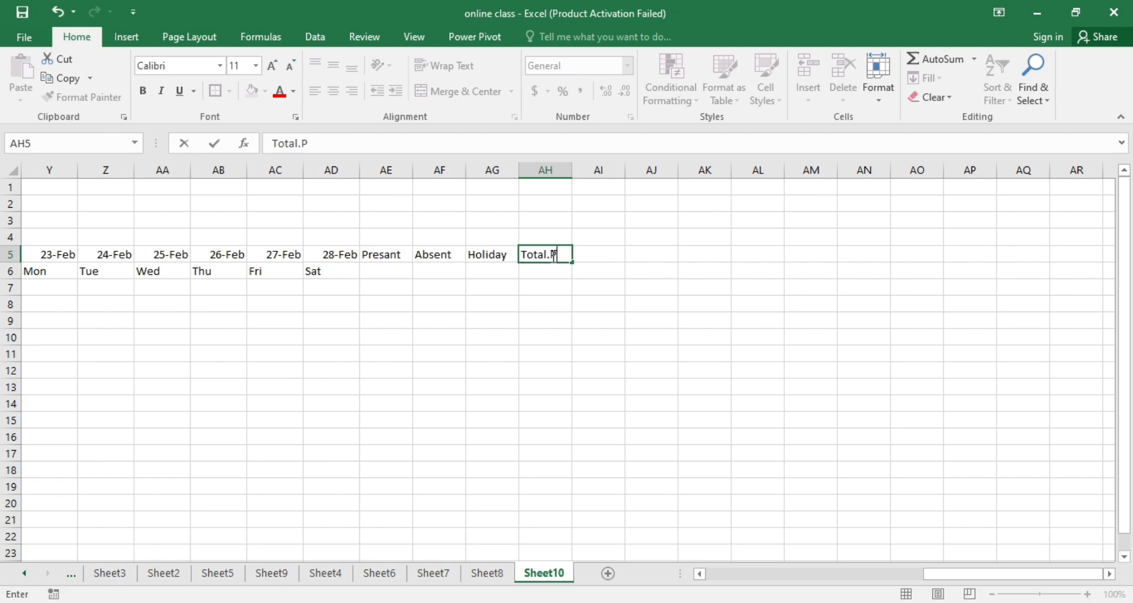
left_click(619, 289)
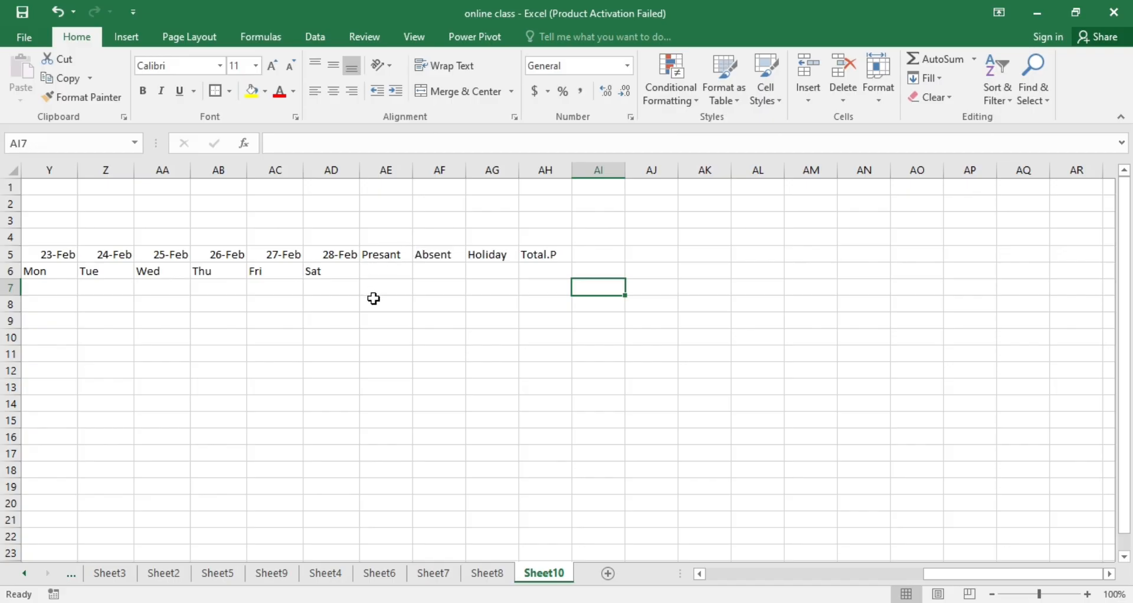
Merge and center the Presant header over AE5:AE6 and the Absent header over AF5:AF6, aligned vertically to the middle.
left_click_drag(391, 254, 386, 270)
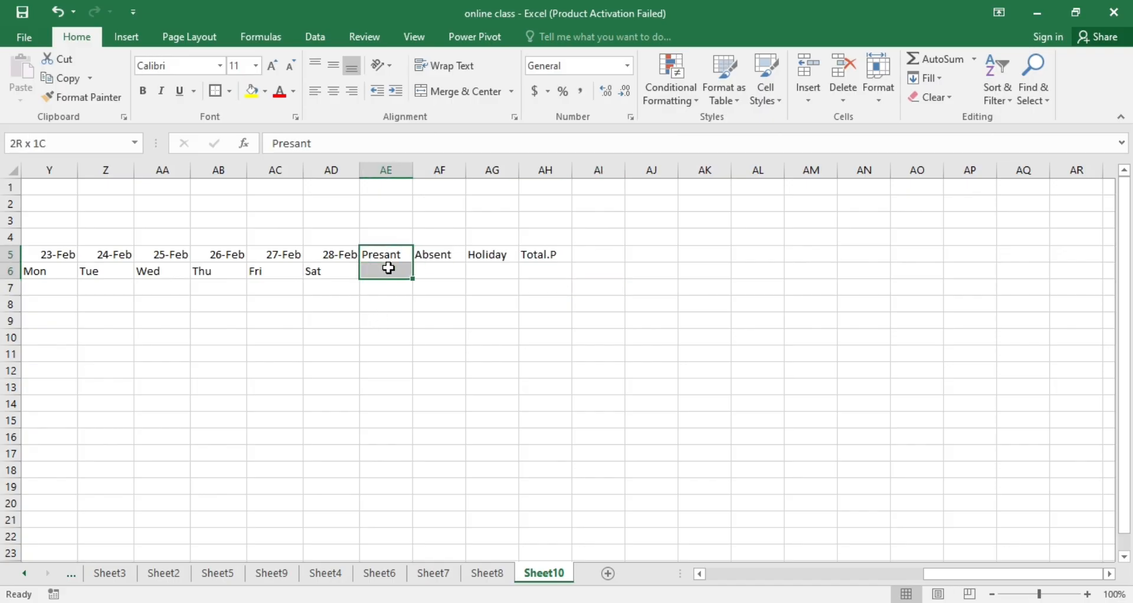
left_click(431, 84)
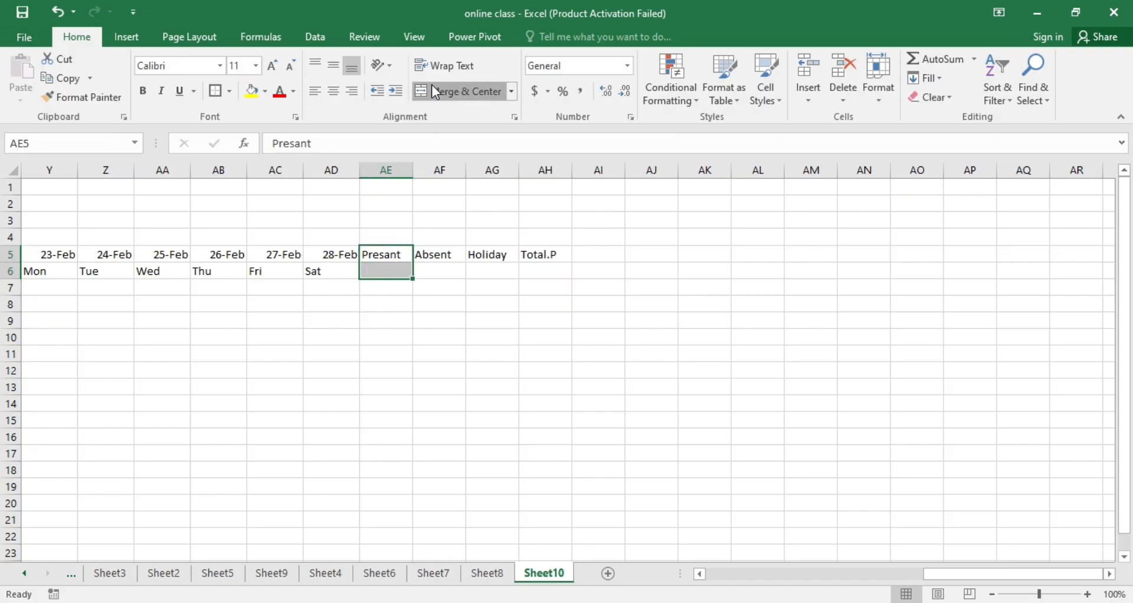
left_click(333, 61)
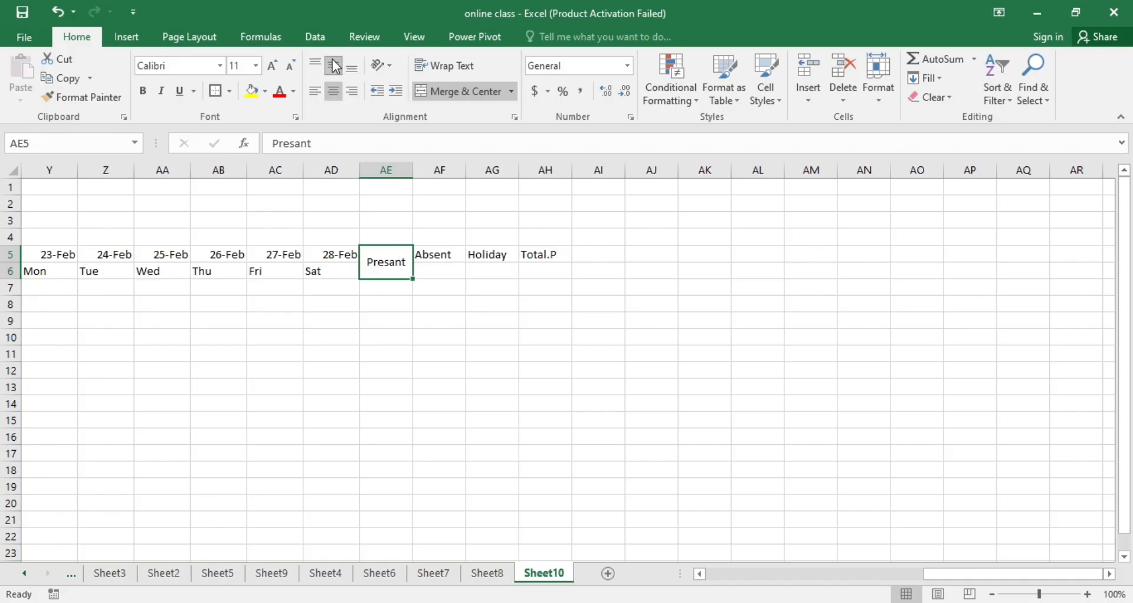
left_click(465, 300)
left_click_drag(440, 261, 446, 268)
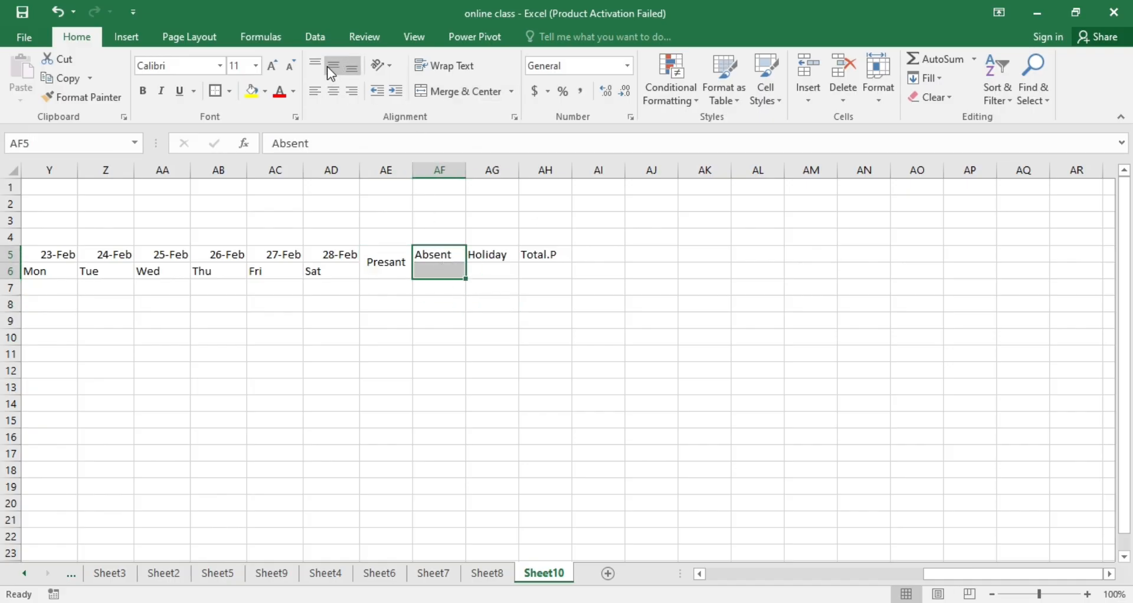
left_click(478, 93)
left_click(521, 331)
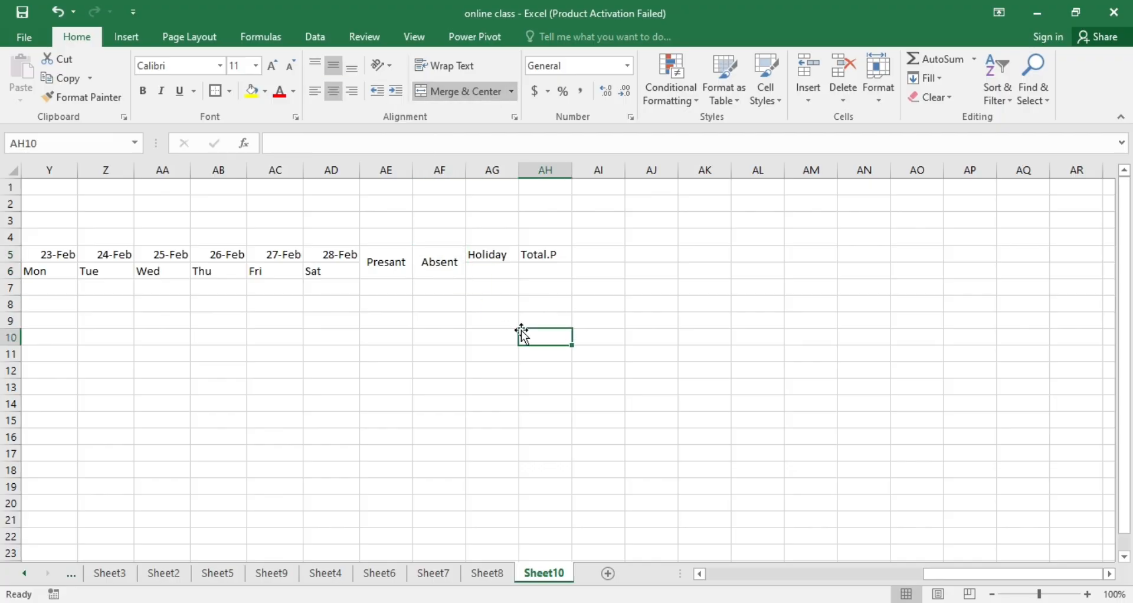
Merge and center the Holiday header over AG5:AG6 and the Total.P header over AH5:AH6, aligned vertically to the middle.
left_click(494, 256)
left_click_drag(494, 256, 493, 271)
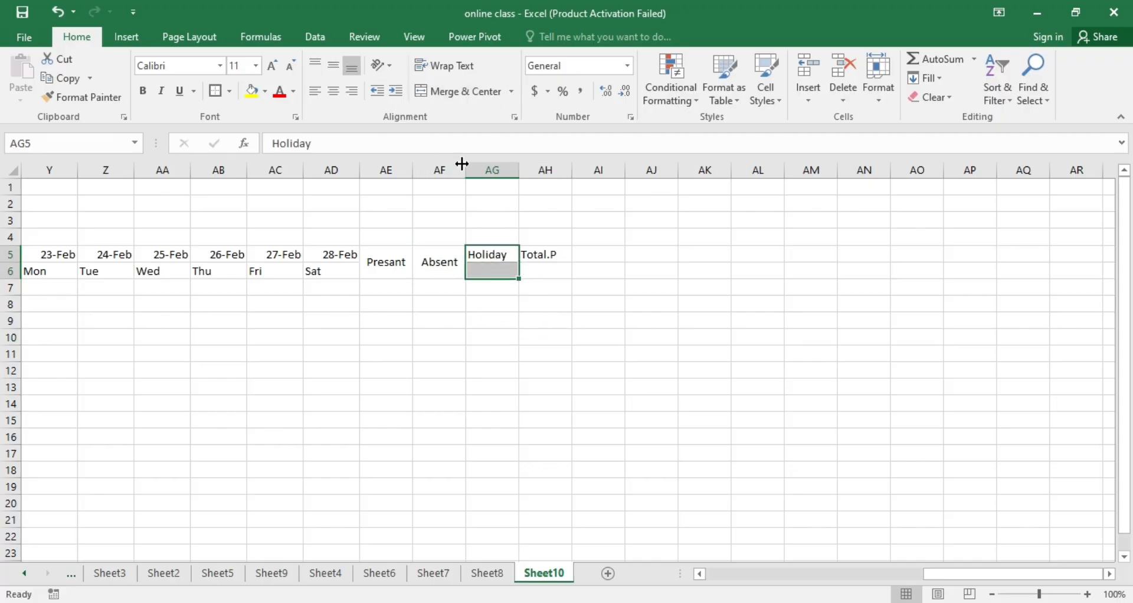
left_click(468, 89)
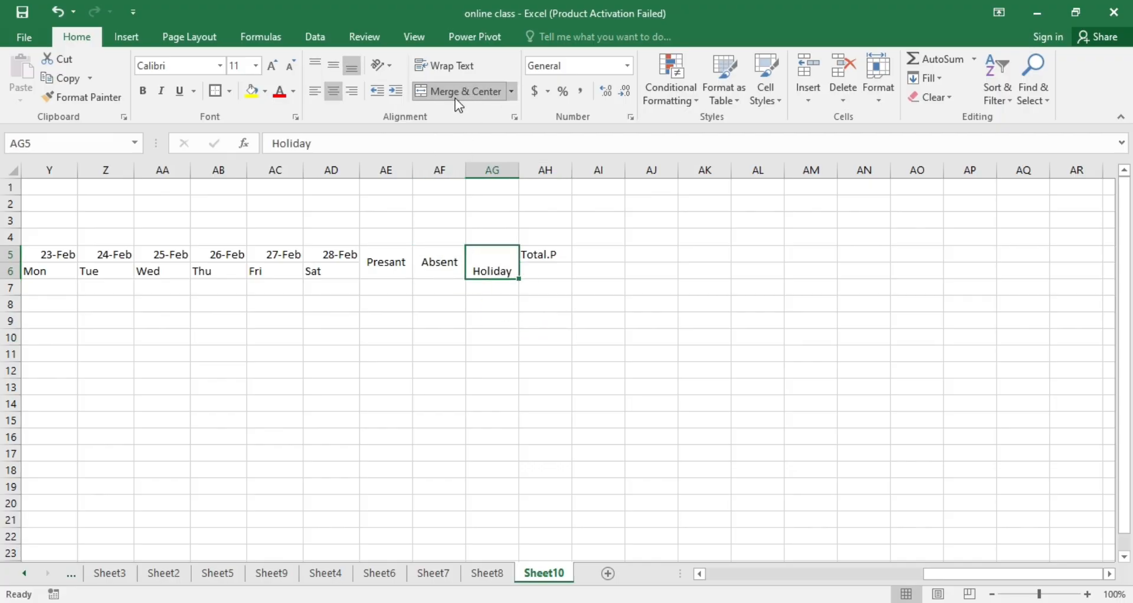
left_click(327, 65)
mouse_move(599, 331)
left_mouse_down()
mouse_move(539, 240)
mouse_move(540, 272)
left_mouse_up()
left_click(548, 261)
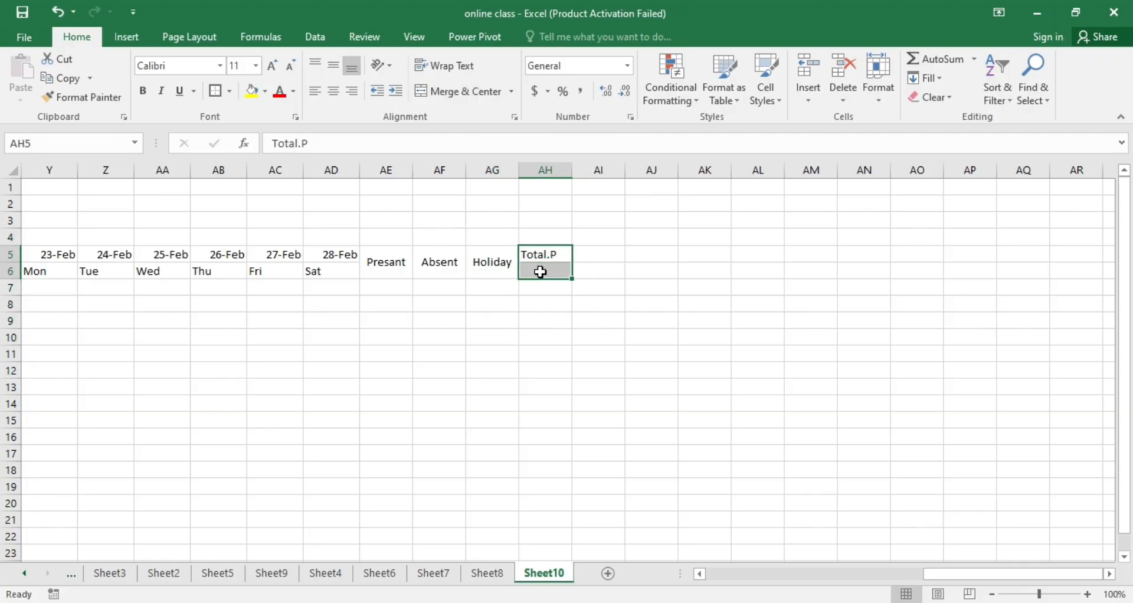
left_click(448, 88)
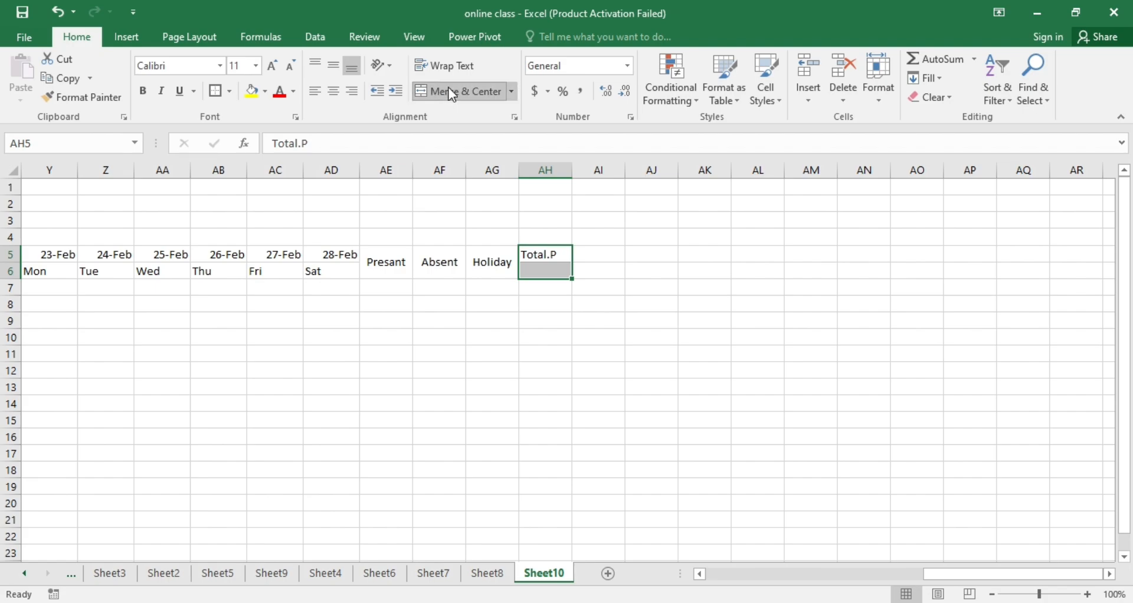
left_click(335, 66)
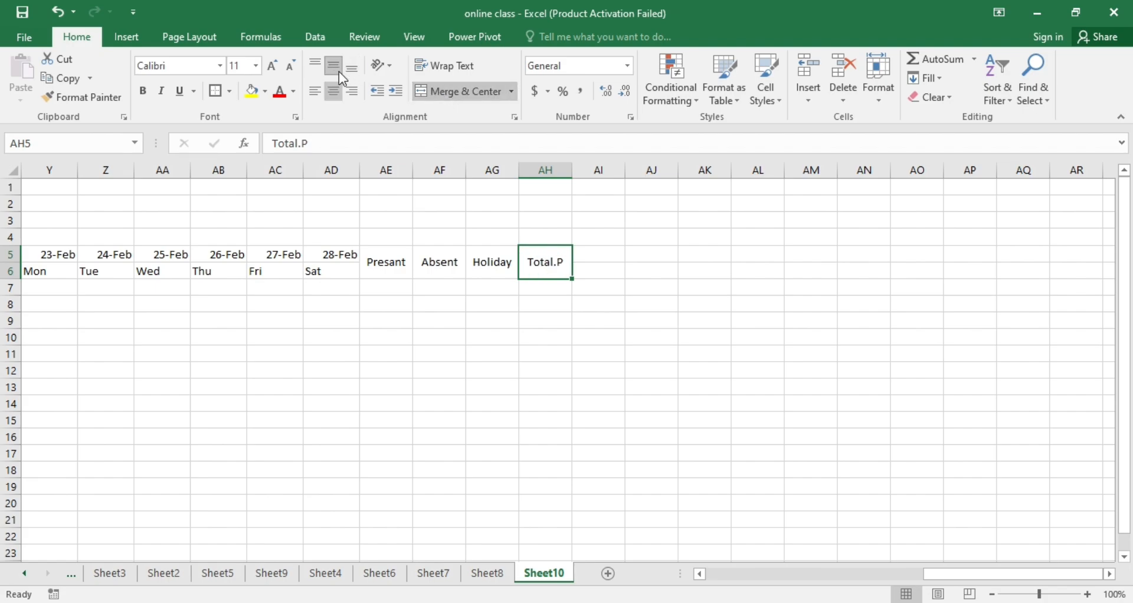
left_click(530, 332)
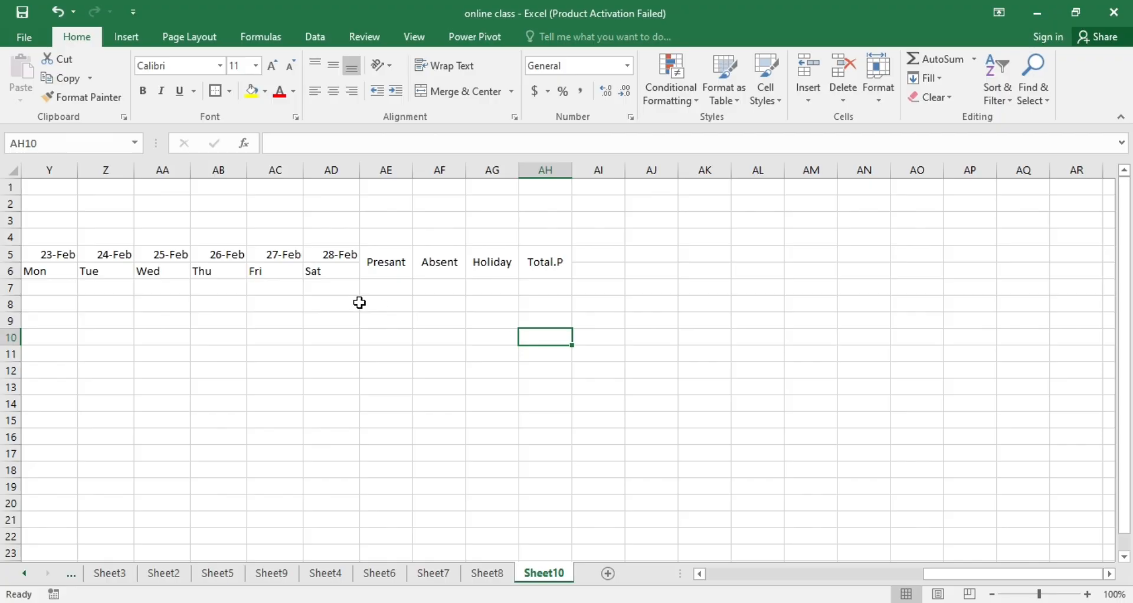
Enter H in C7 for Sunday 1-Feb and fill it down to C22 for all employees.
scroll(341, 276, "left", 5)
scroll(341, 276, "left", 3)
scroll(342, 276, "down", 1)
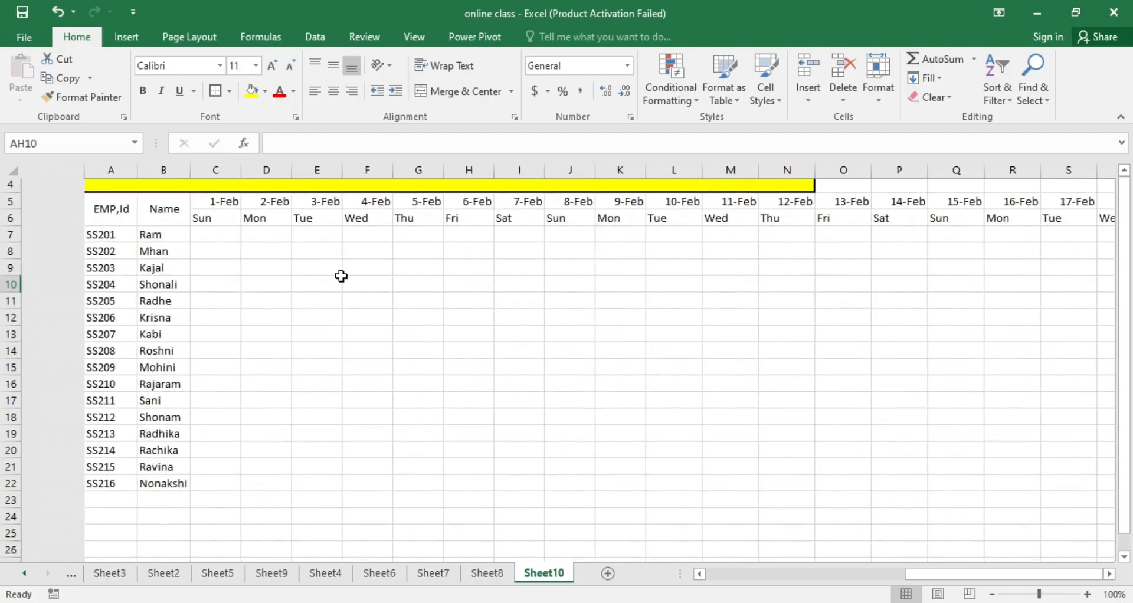
scroll(341, 276, "up", 1)
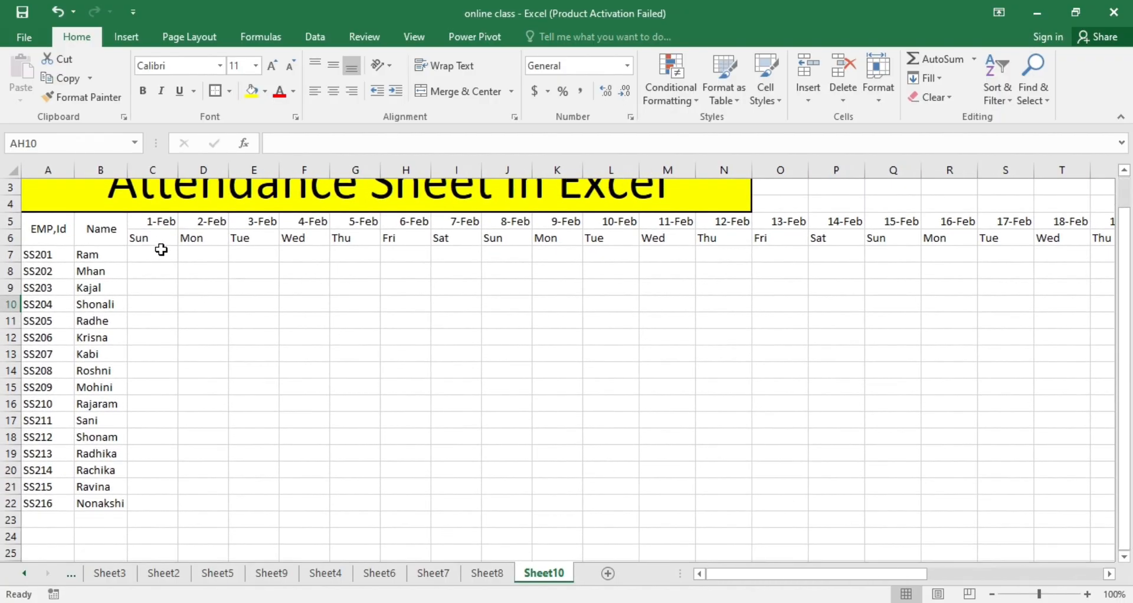
left_click(155, 252)
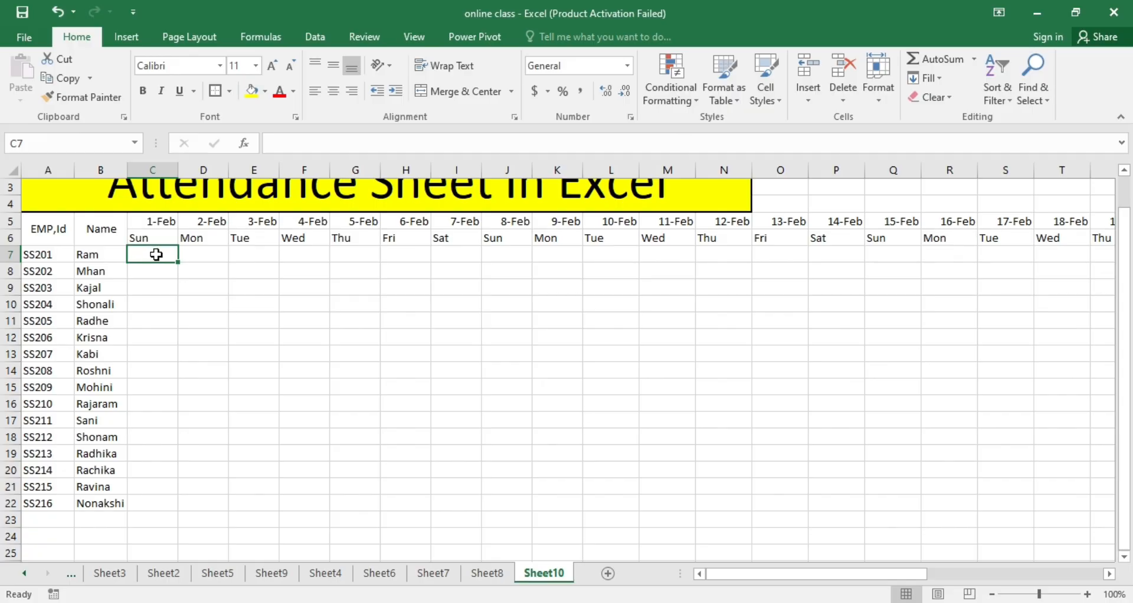
type("H")
left_click(230, 324)
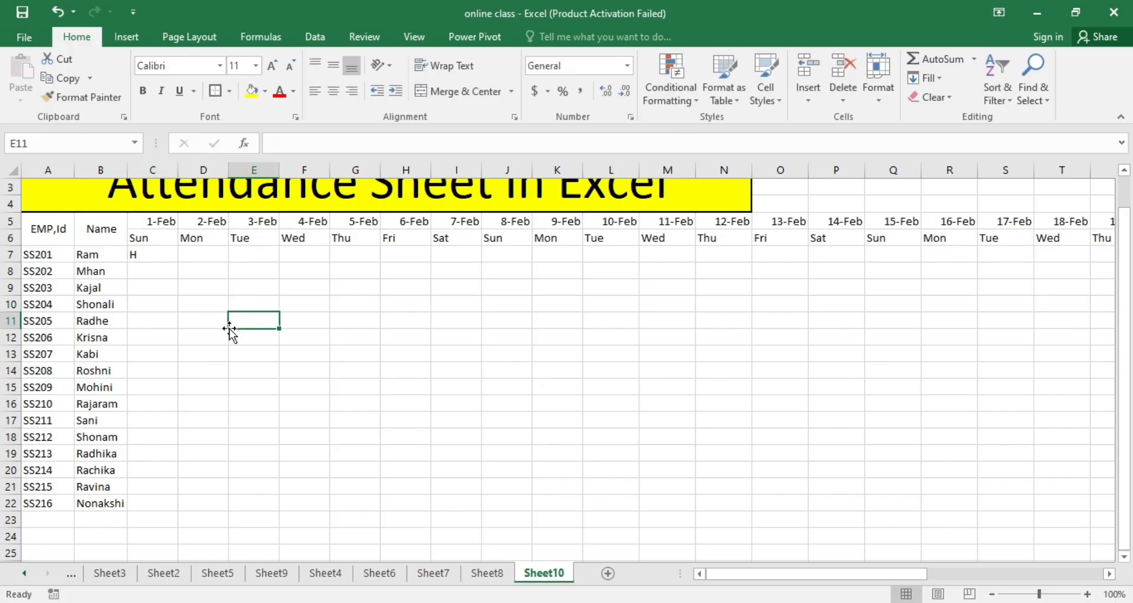
left_click(155, 253)
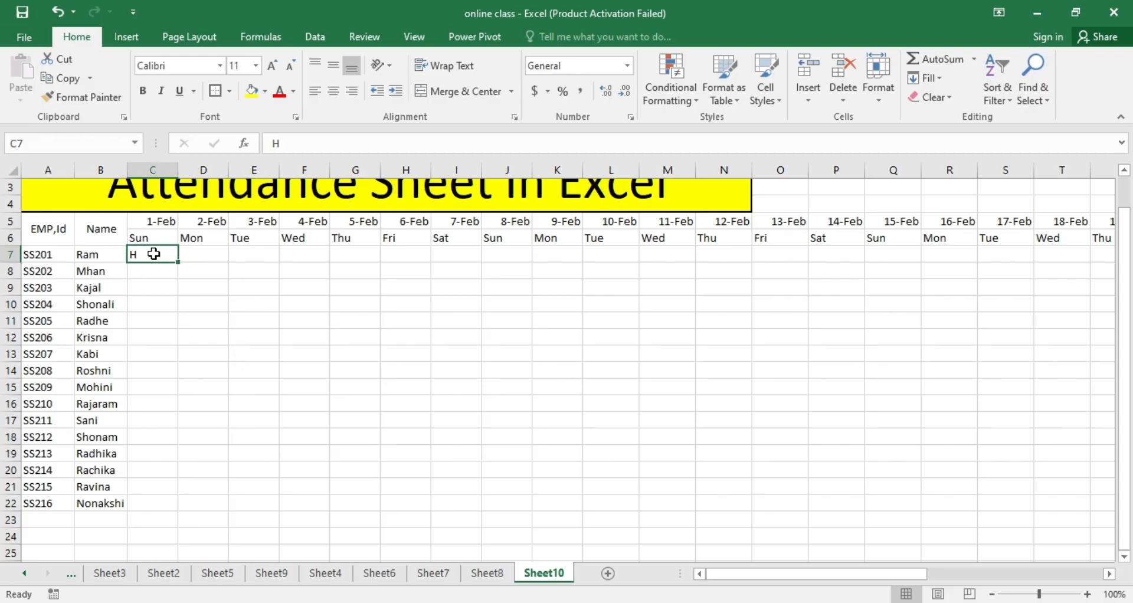
left_click_drag(178, 264, 180, 505)
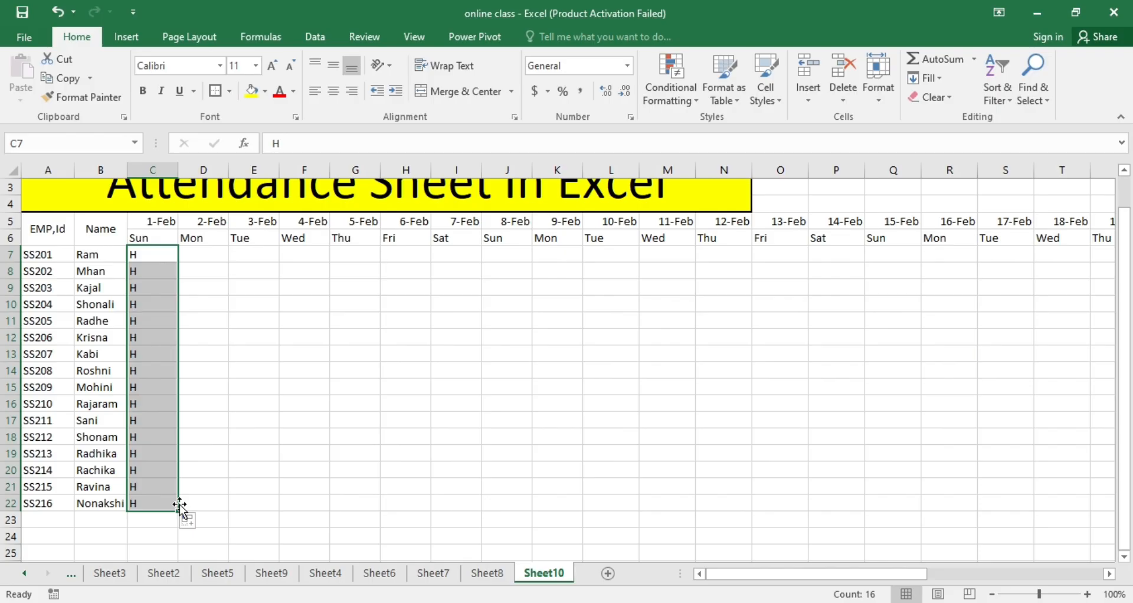
left_click(254, 436)
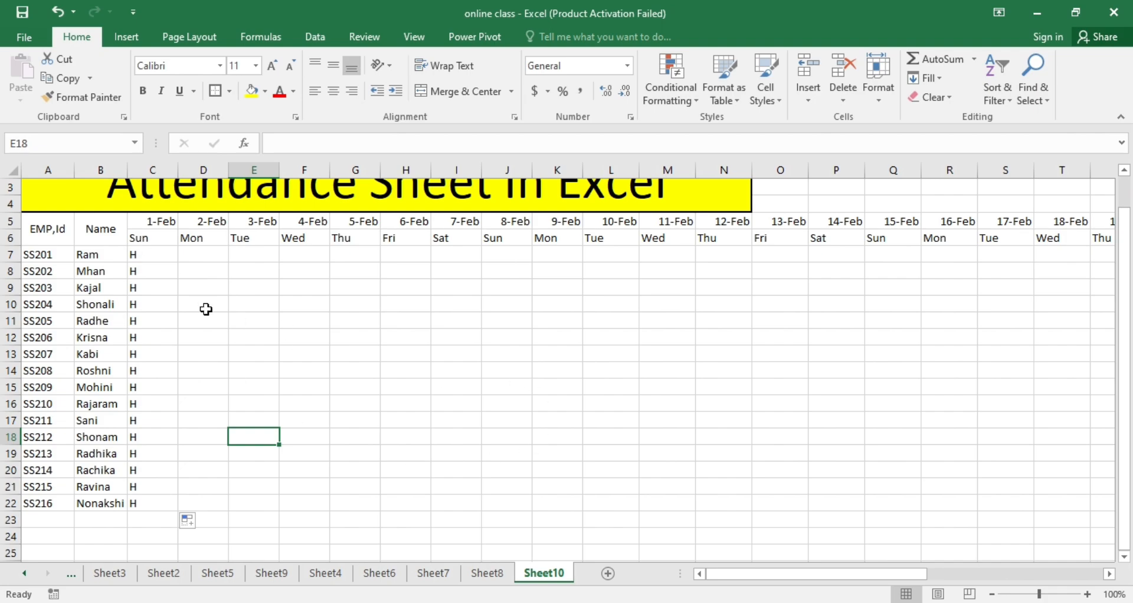
Apply a red fill to the Sunday 1-Feb cells C6:C22.
left_click_drag(148, 238, 156, 500)
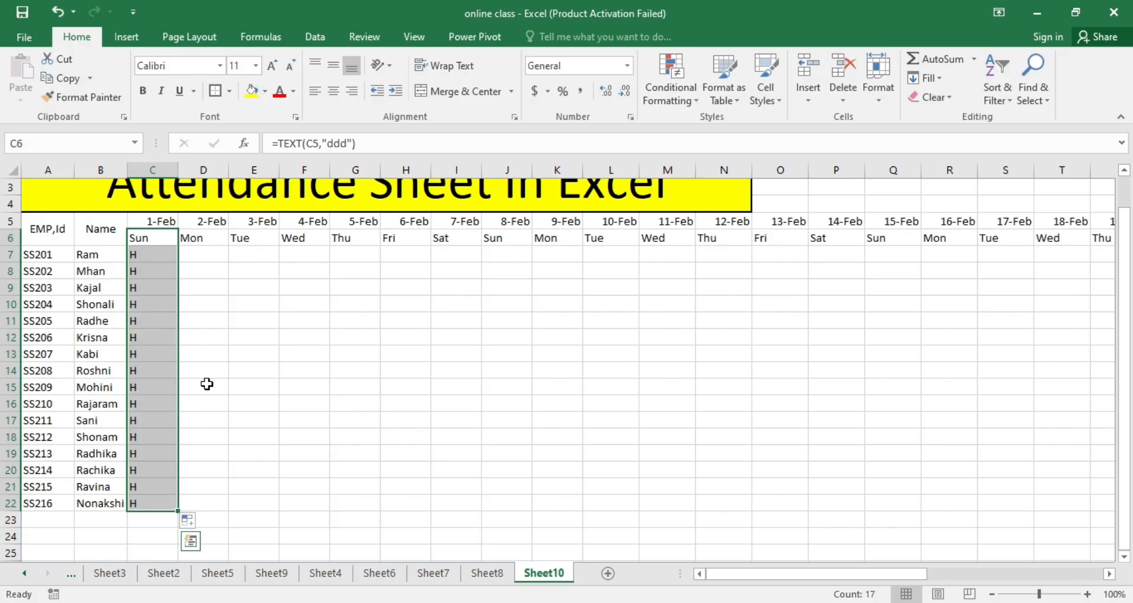
left_click(264, 92)
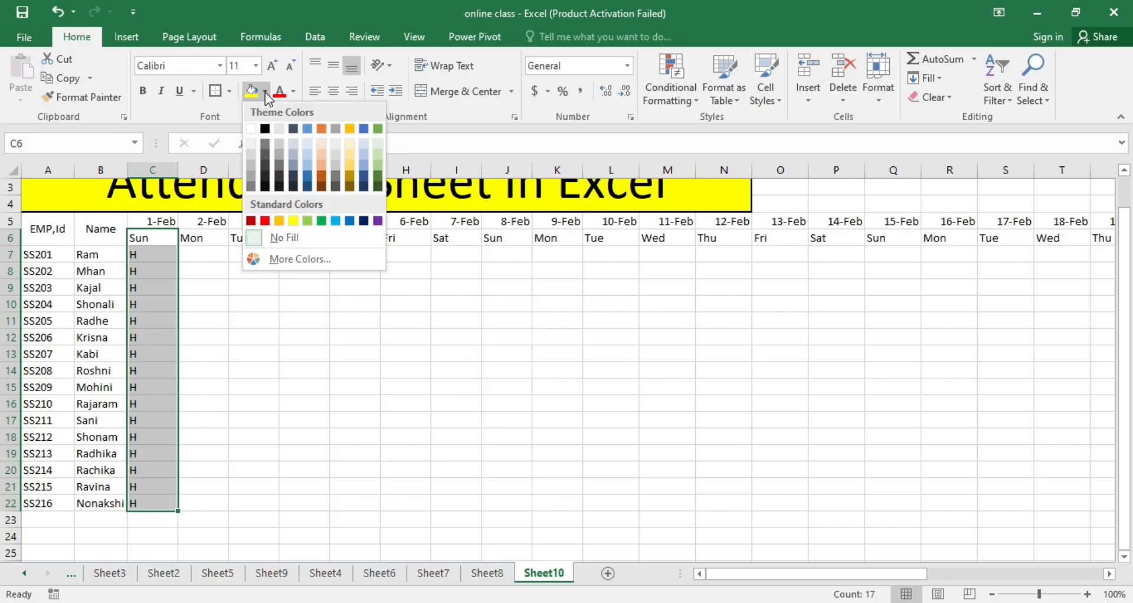
left_click(265, 223)
left_click(312, 404)
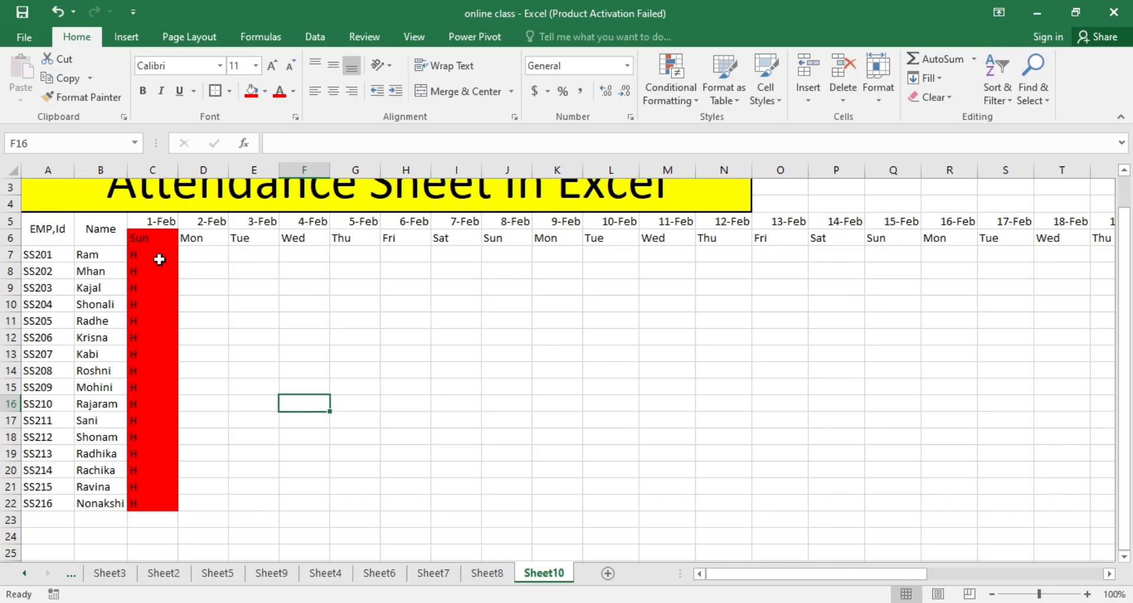
Copy the red Sunday block C6:C22 to the 8-Feb and 15-Feb Sunday columns, starting at J6 and Q6.
left_click(152, 240)
left_click_drag(152, 239, 152, 505)
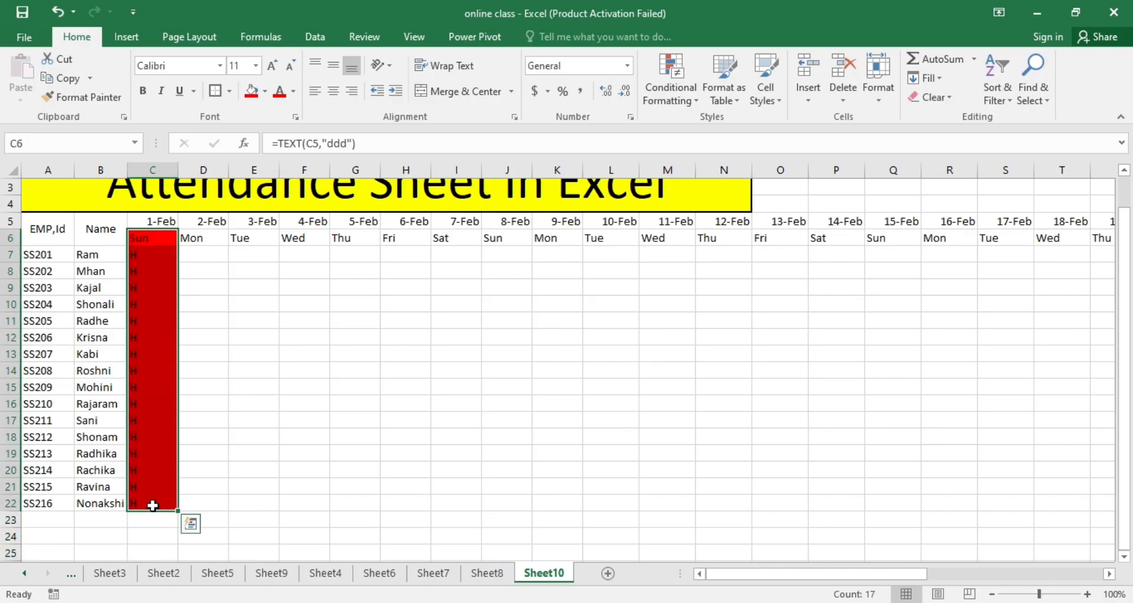
key("ctrl+c")
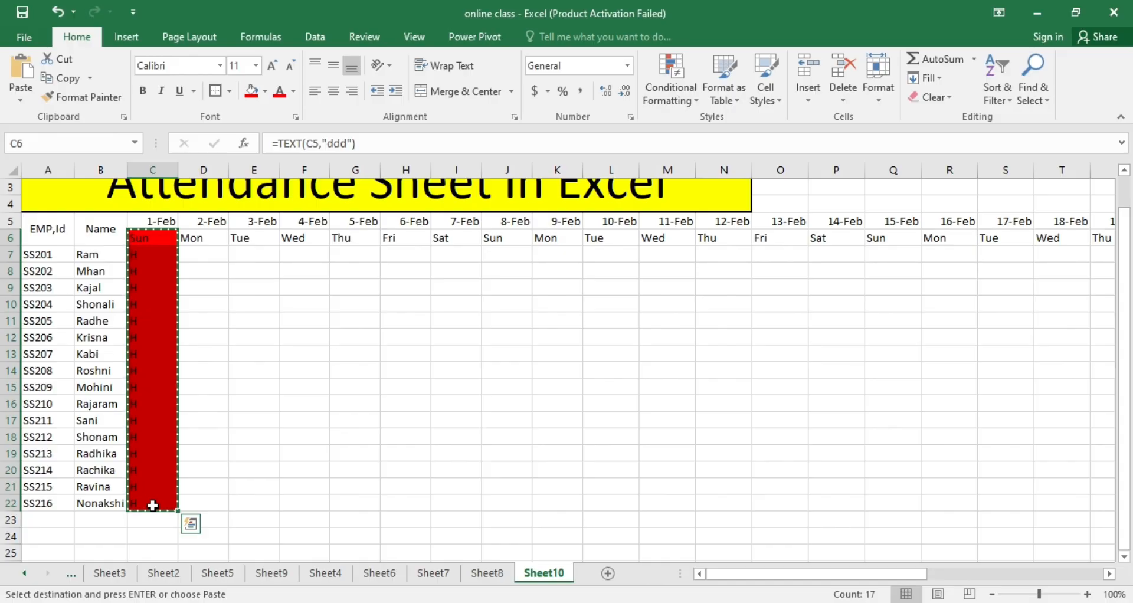
left_click(511, 241)
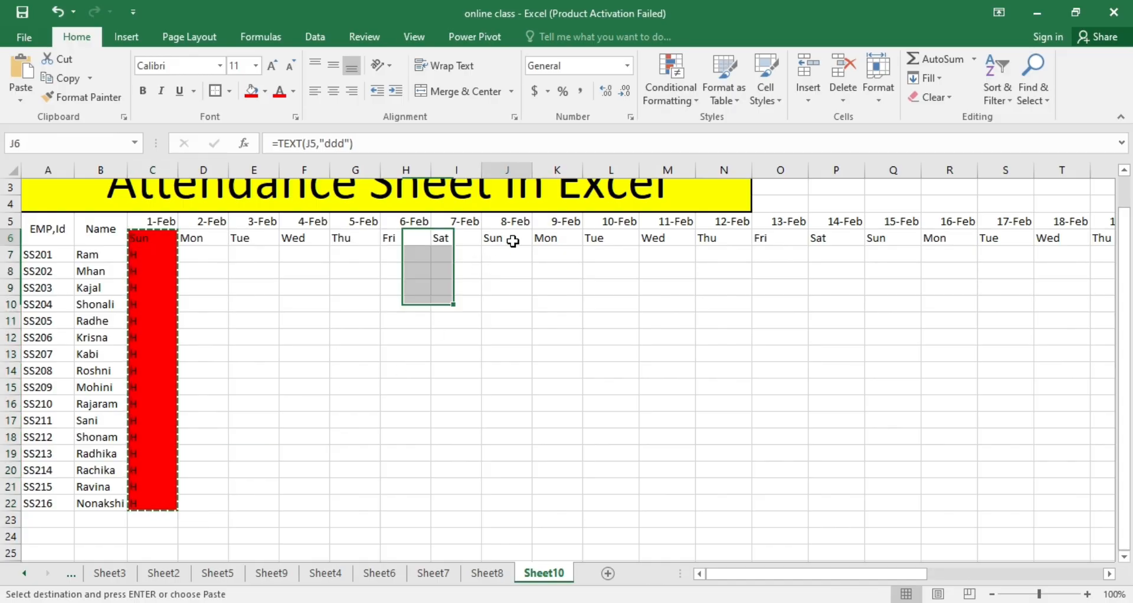
key("ctrl+v")
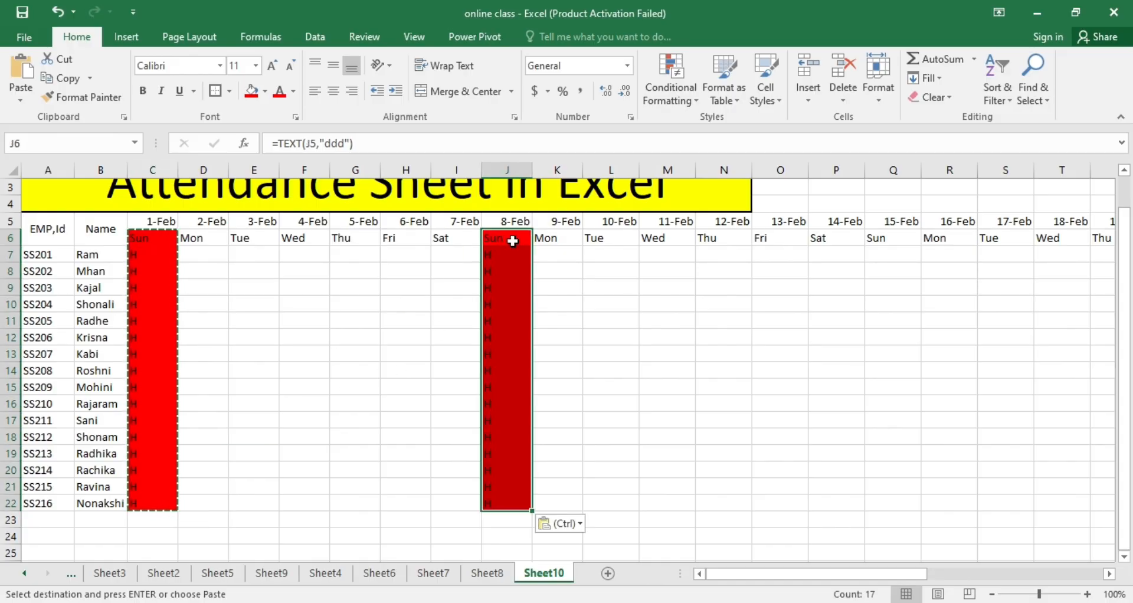
left_click(891, 239)
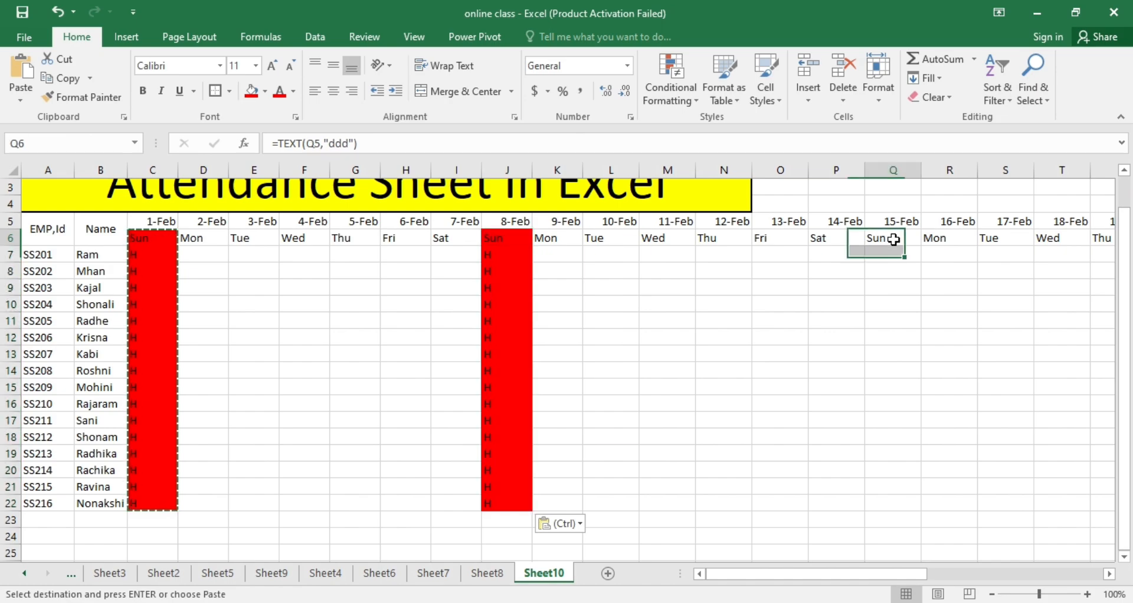
key("ctrl+v")
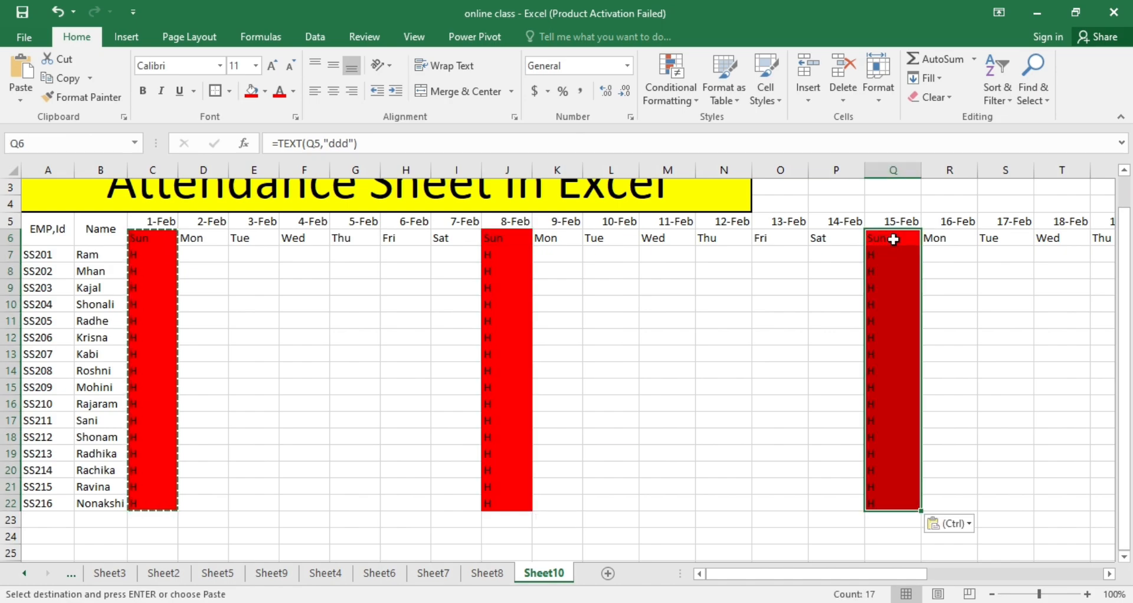
Paste the copied Sunday holiday block into the 22-Feb column, starting at X6.
scroll(894, 239, "right", 5)
scroll(894, 239, "right", 4)
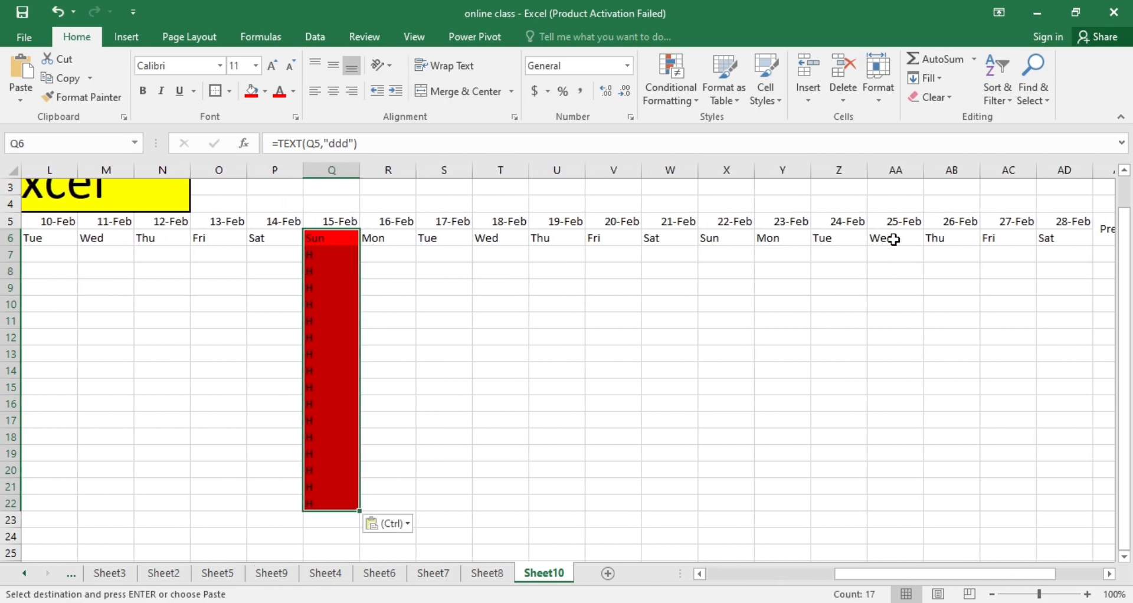
left_click(721, 238)
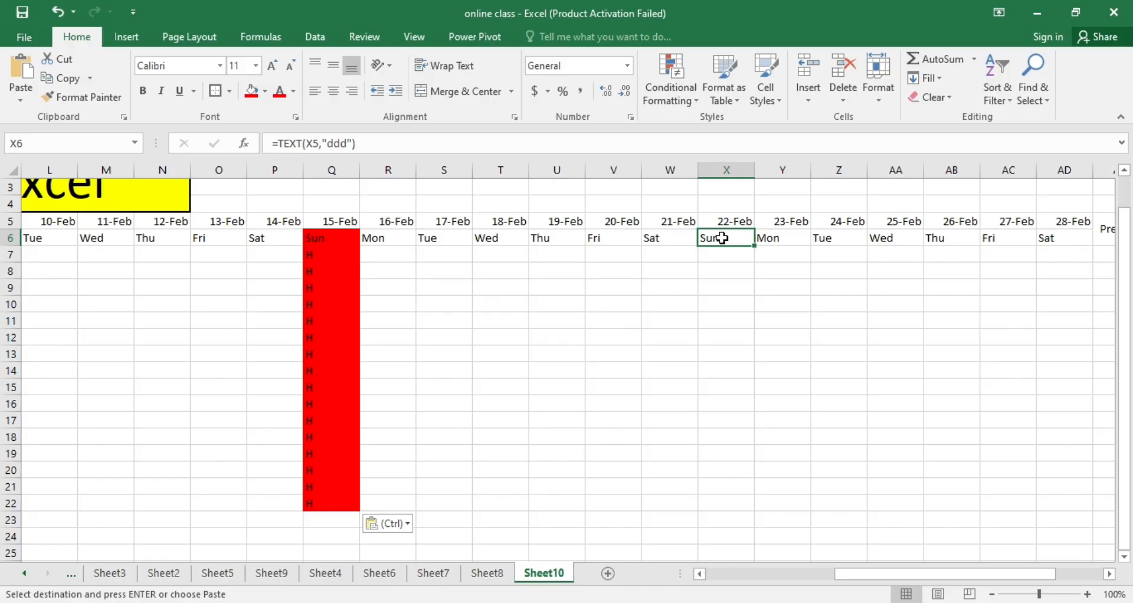
key("ctrl+v")
scroll(721, 238, "right", 5)
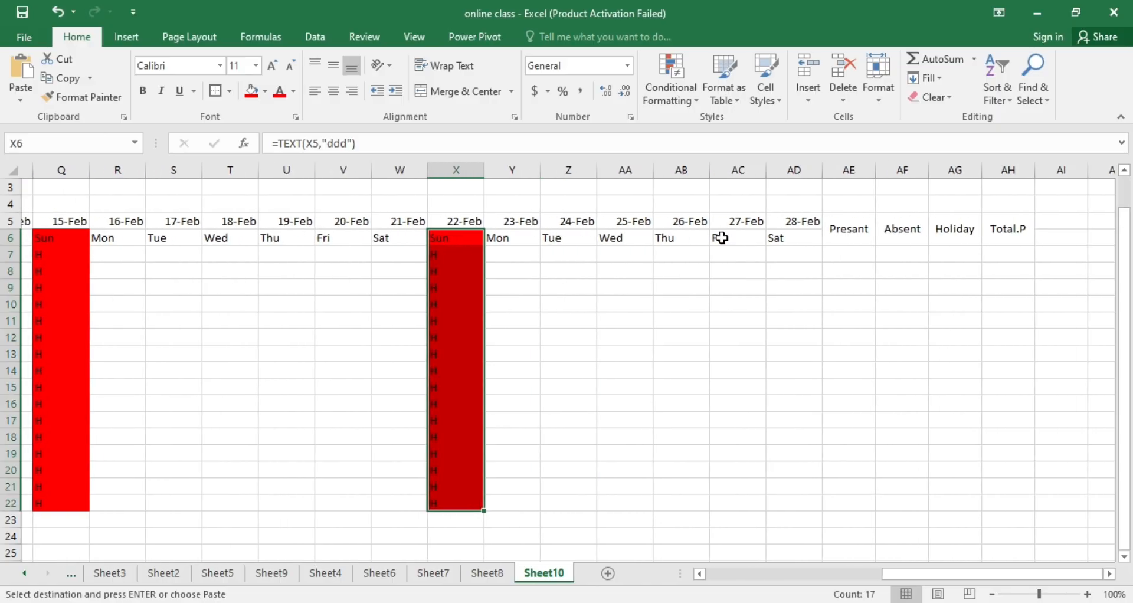
scroll(665, 251, "left", 5)
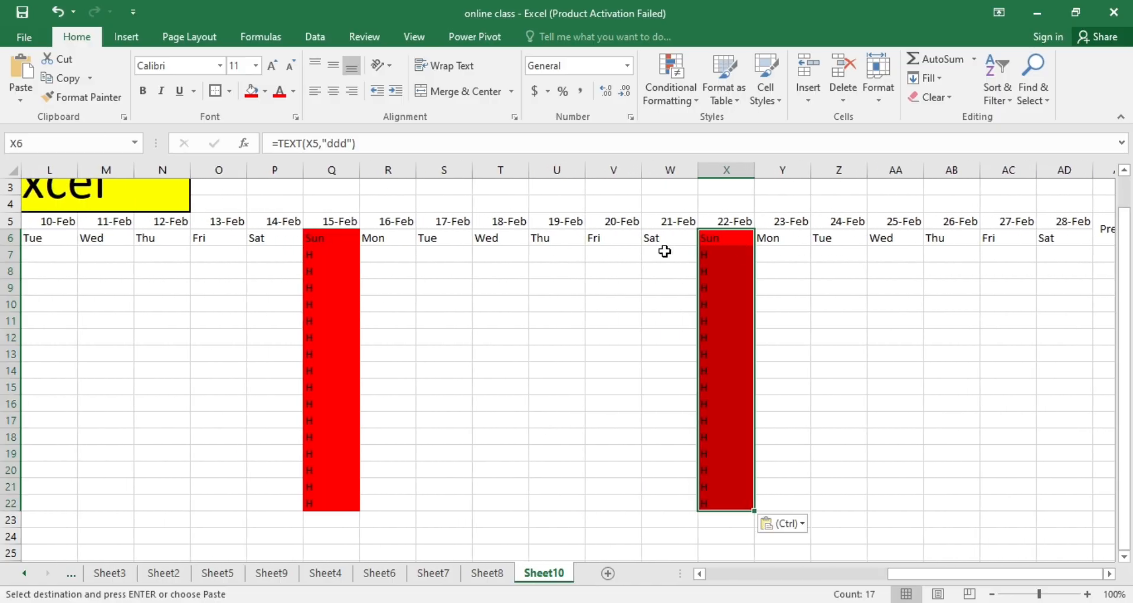
scroll(665, 251, "left", 11)
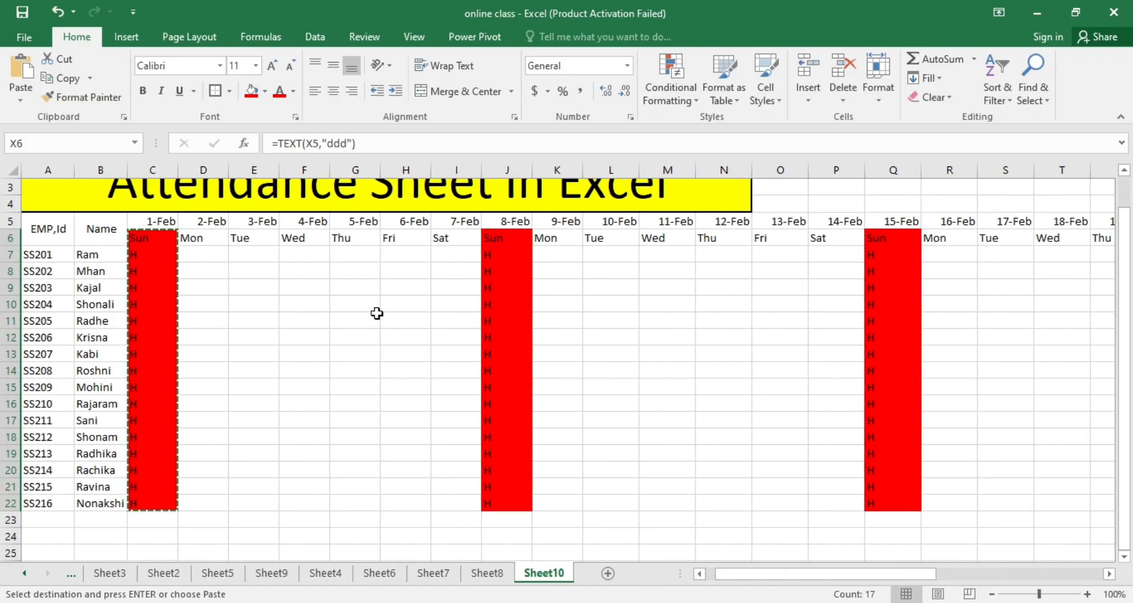
left_click(377, 315)
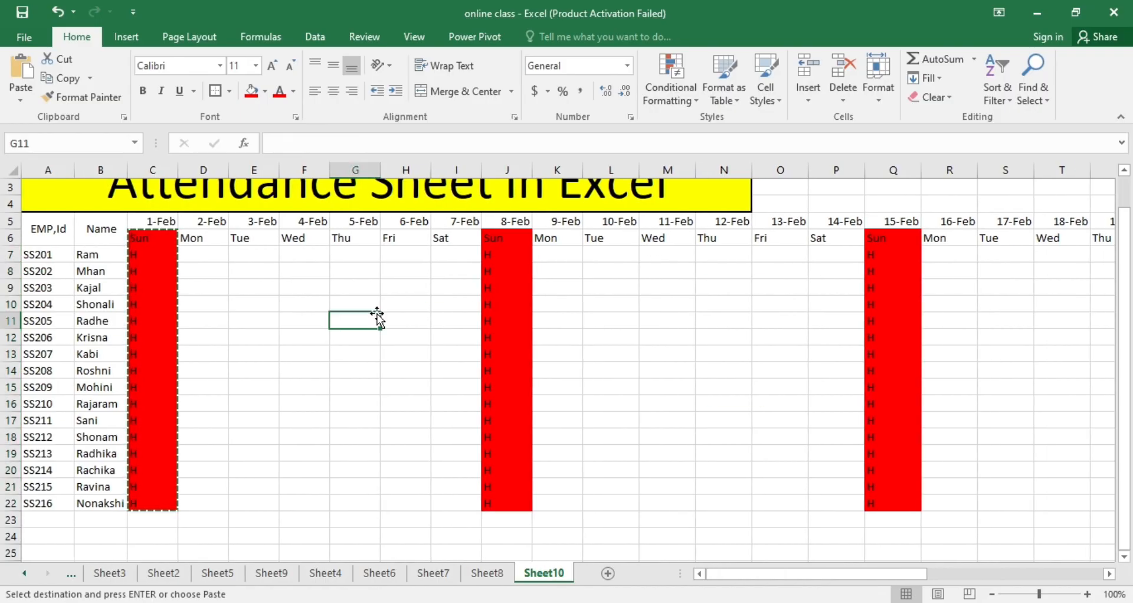
Begin a COUNTIF formula in AE7, the first employee's cell under the Presant heading.
left_click(744, 337)
scroll(744, 335, "right", 6)
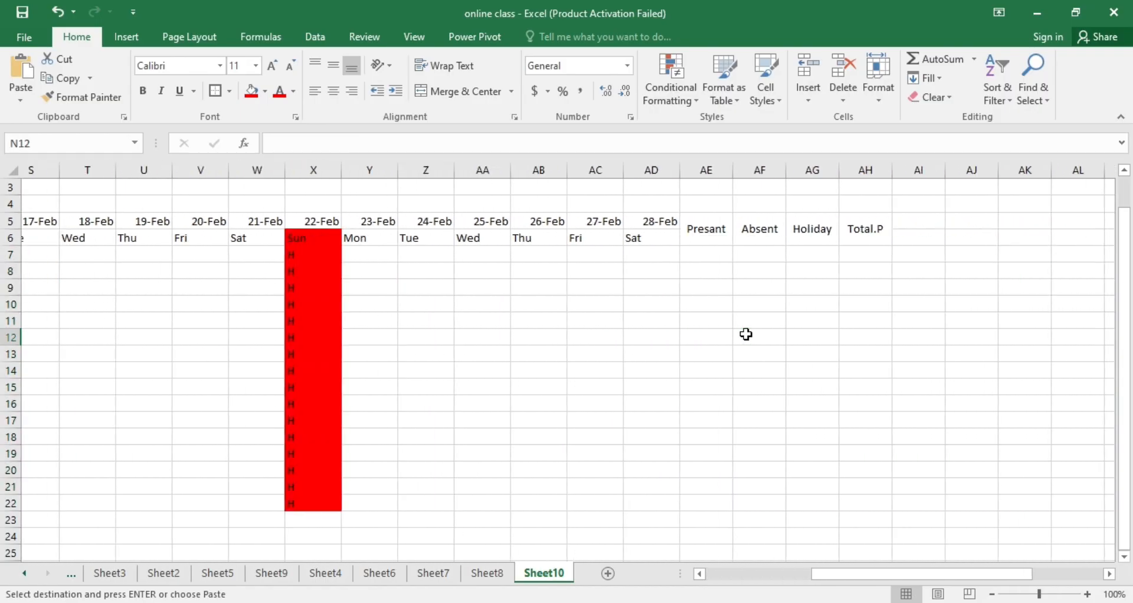
scroll(746, 334, "right", 3)
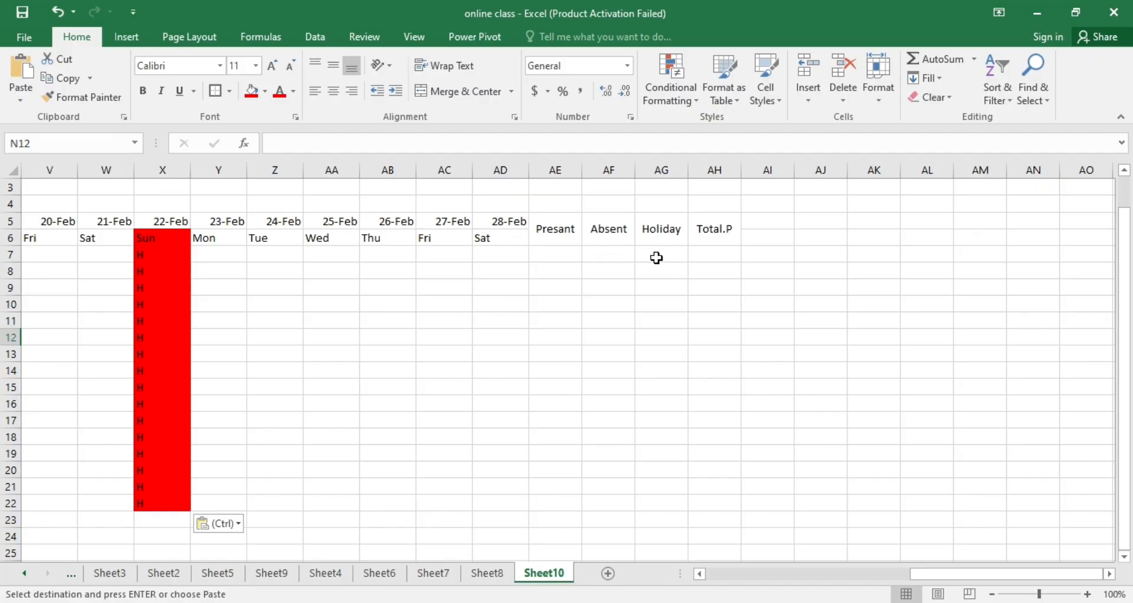
left_click(559, 253)
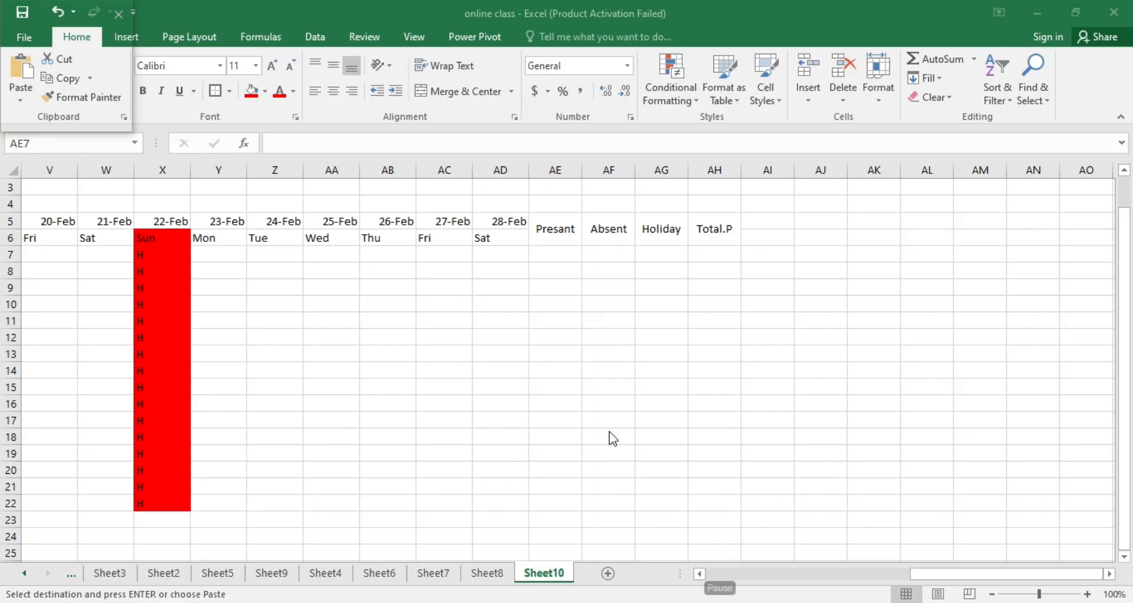
left_click(554, 253)
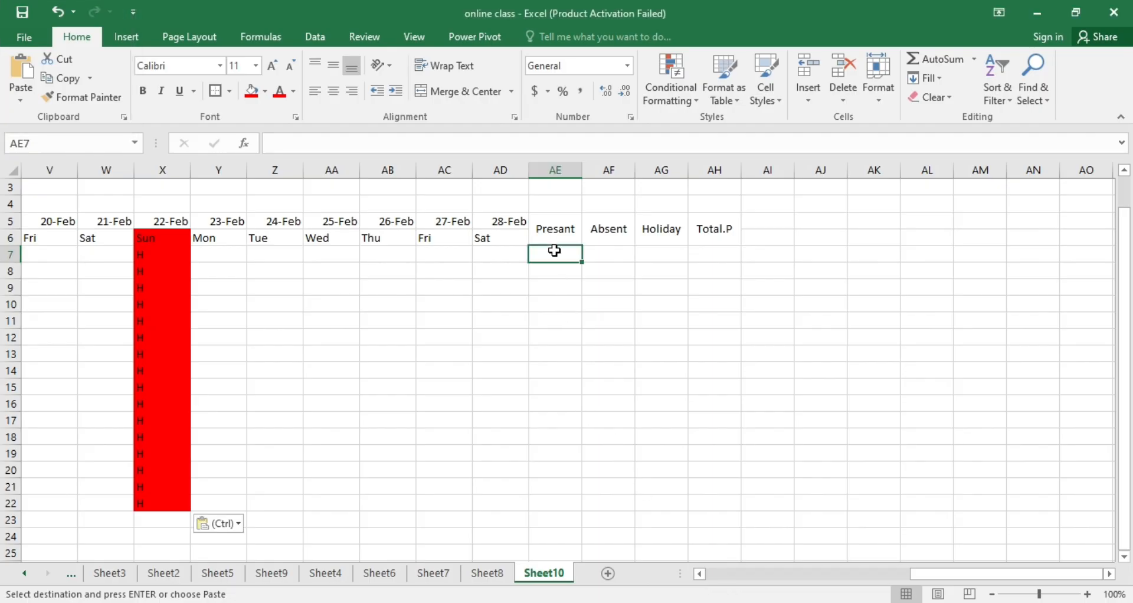
scroll(134, 260, "left", 5)
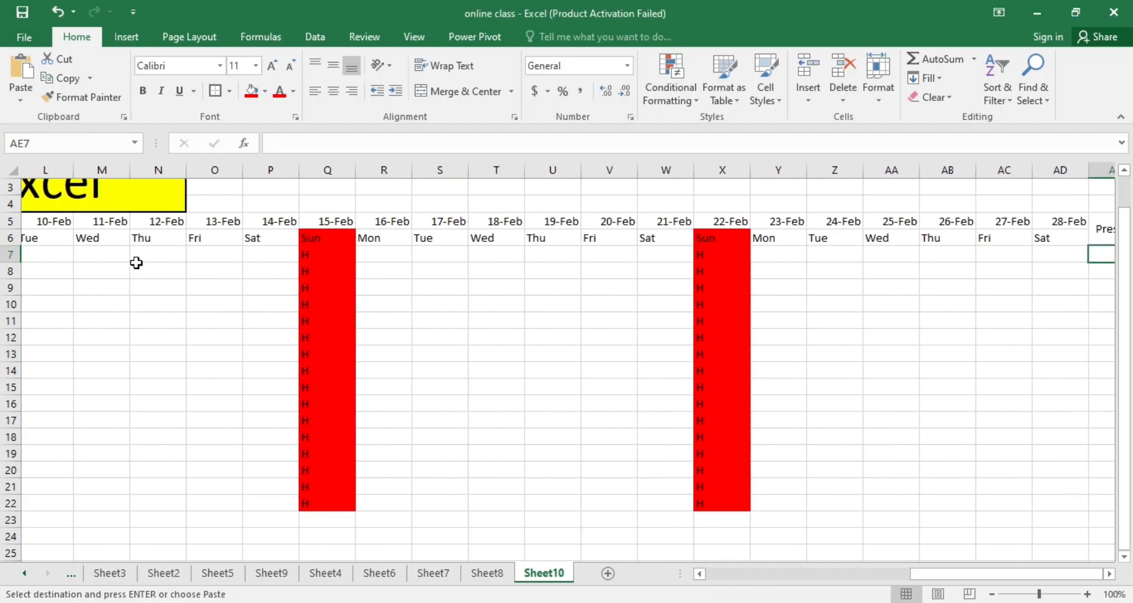
scroll(51, 261, "left", 2)
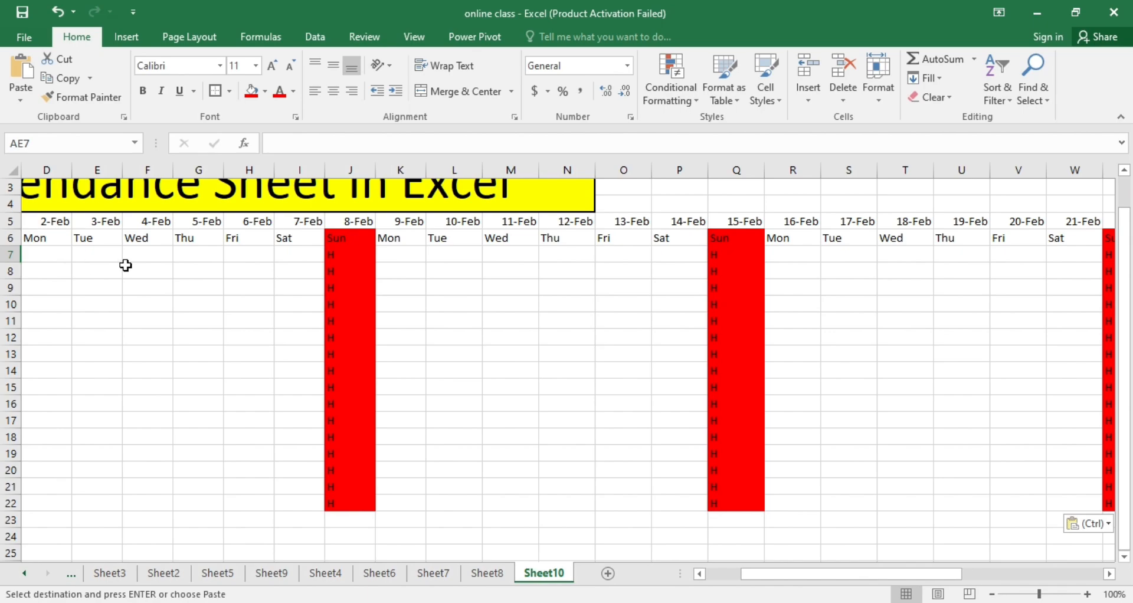
scroll(73, 260, "left", 1)
scroll(381, 266, "right", 8)
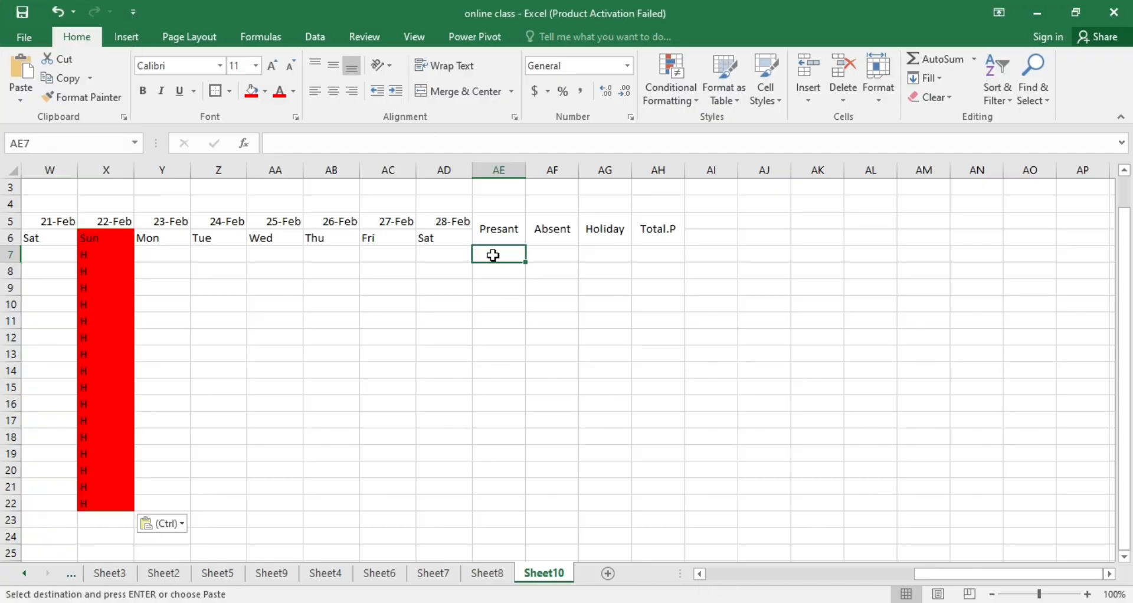
type("=")
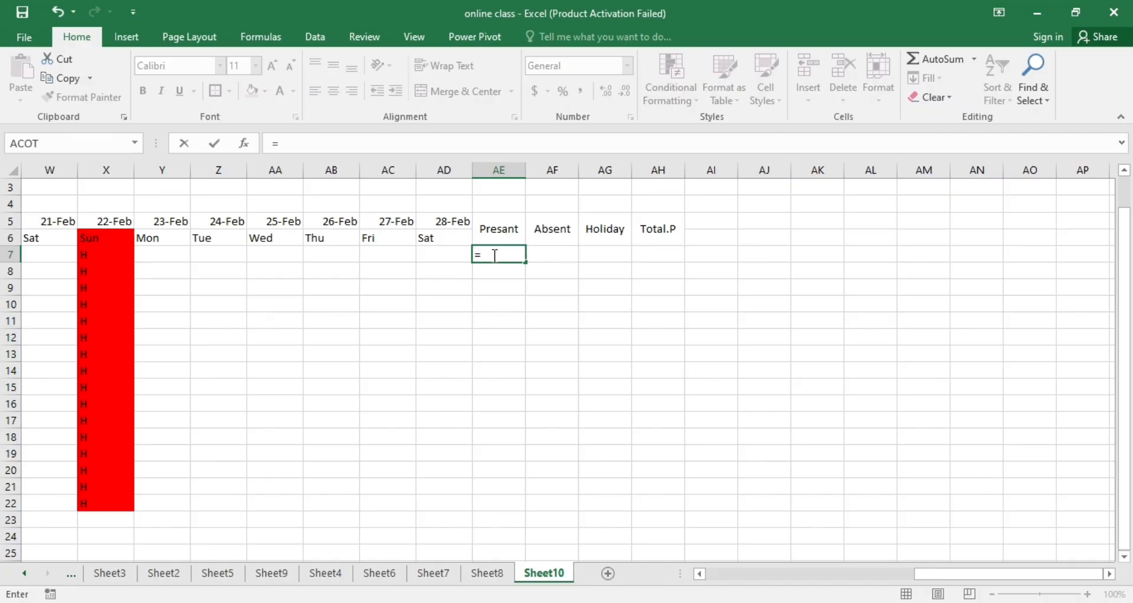
type("co")
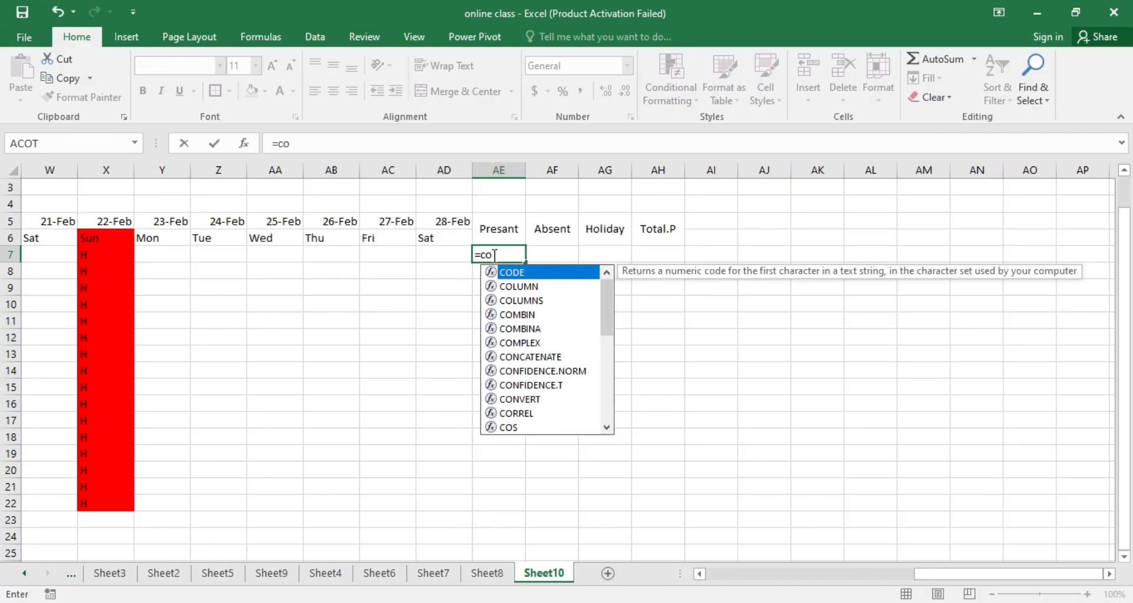
type("unt")
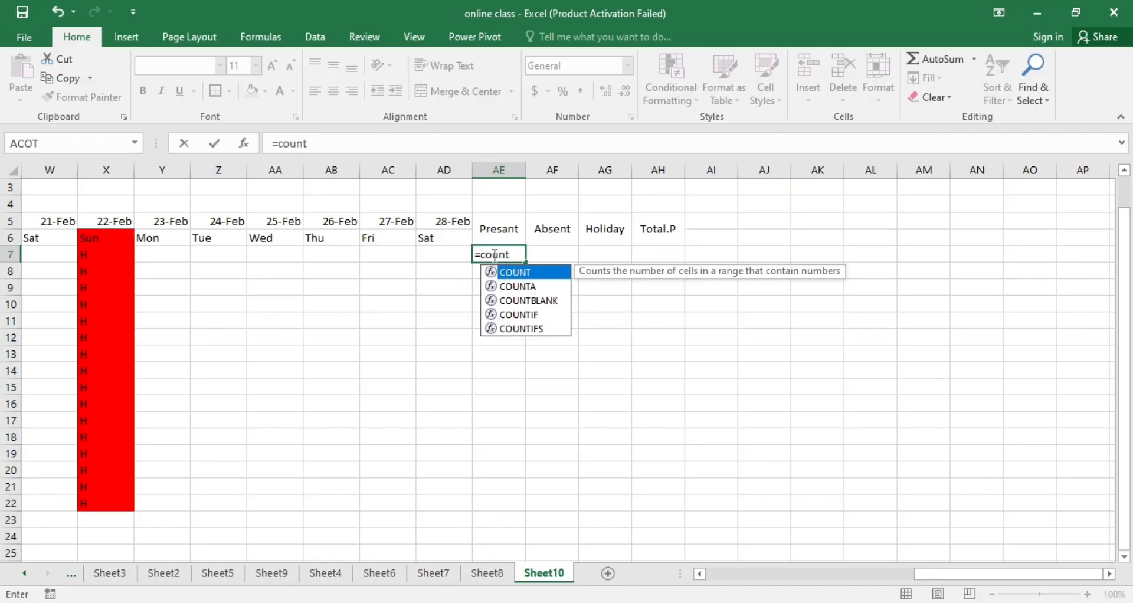
left_click(525, 315)
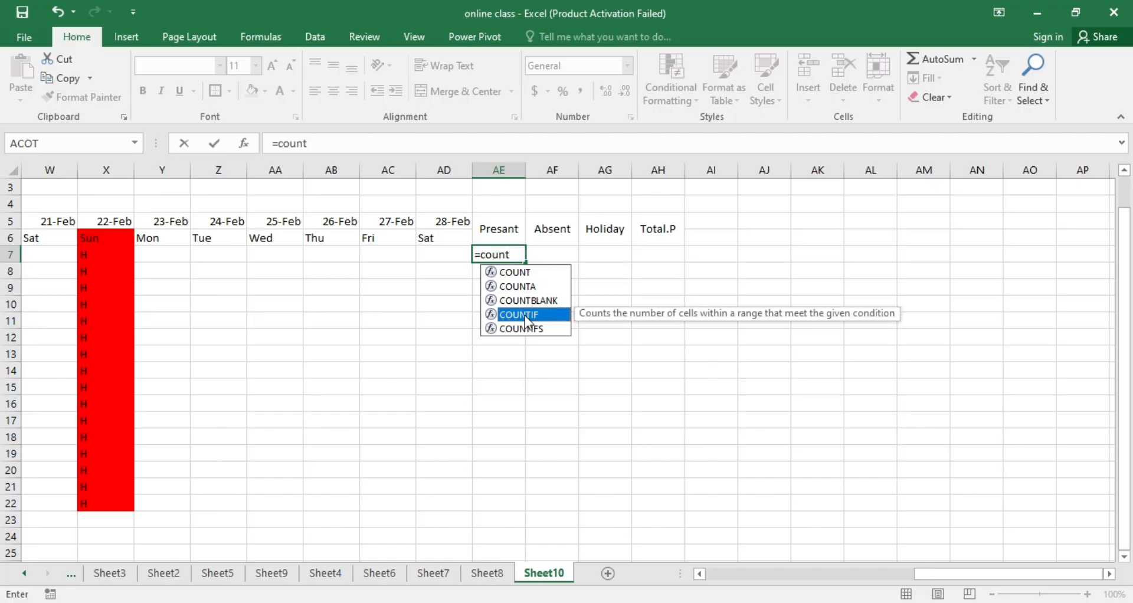
double_click(525, 315)
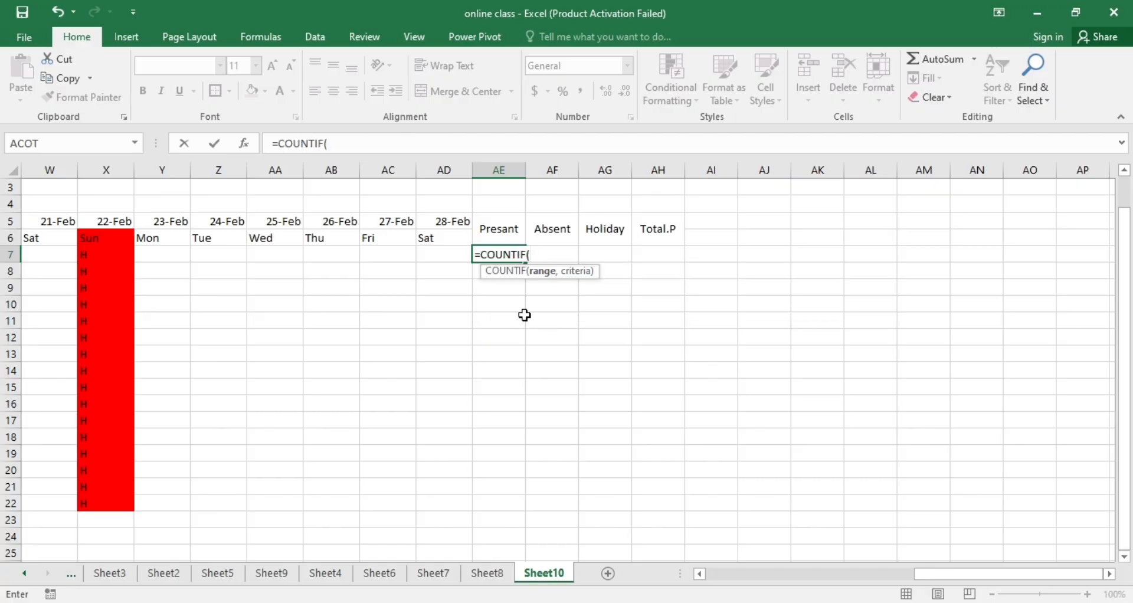
Set the range of the AE7 COUNTIF formula to C7:AD7, covering 1-Feb to 28-Feb.
left_click(713, 565)
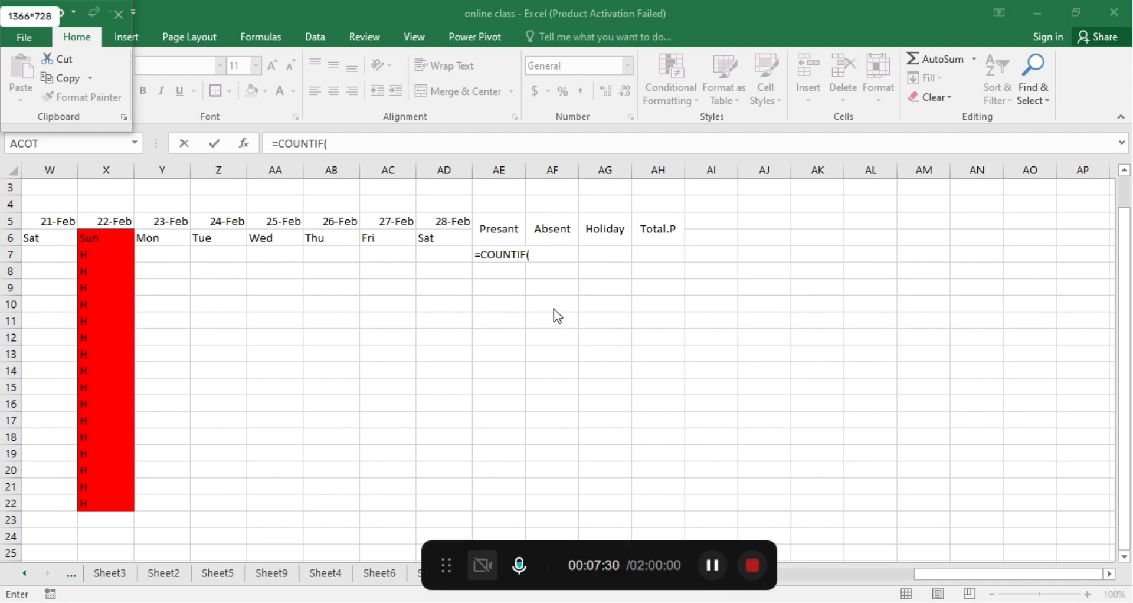
left_click(532, 255)
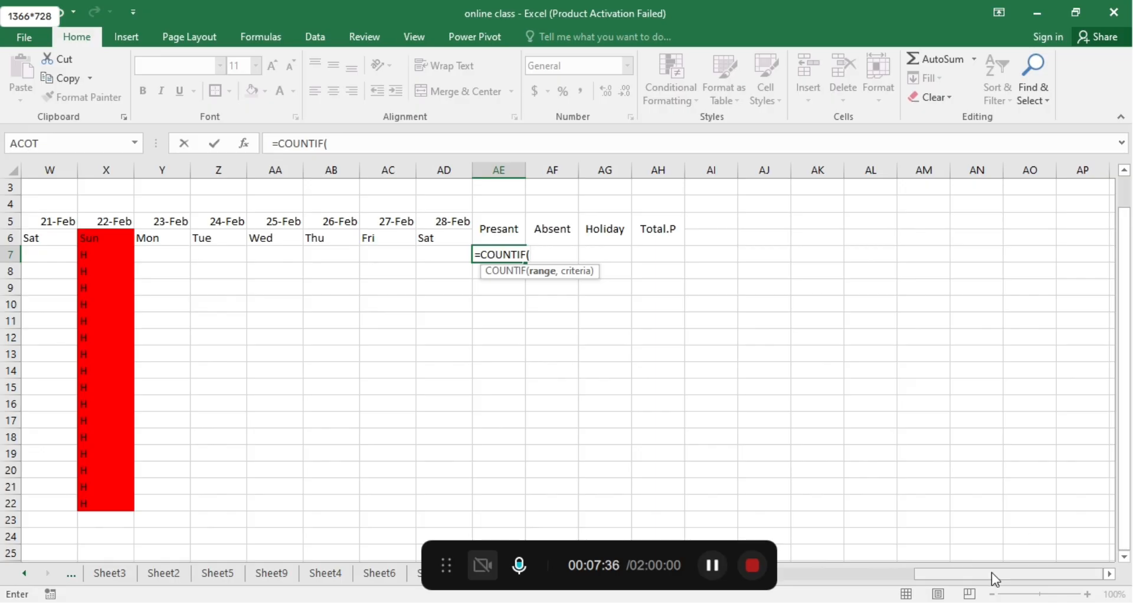
left_click_drag(994, 577, 850, 575)
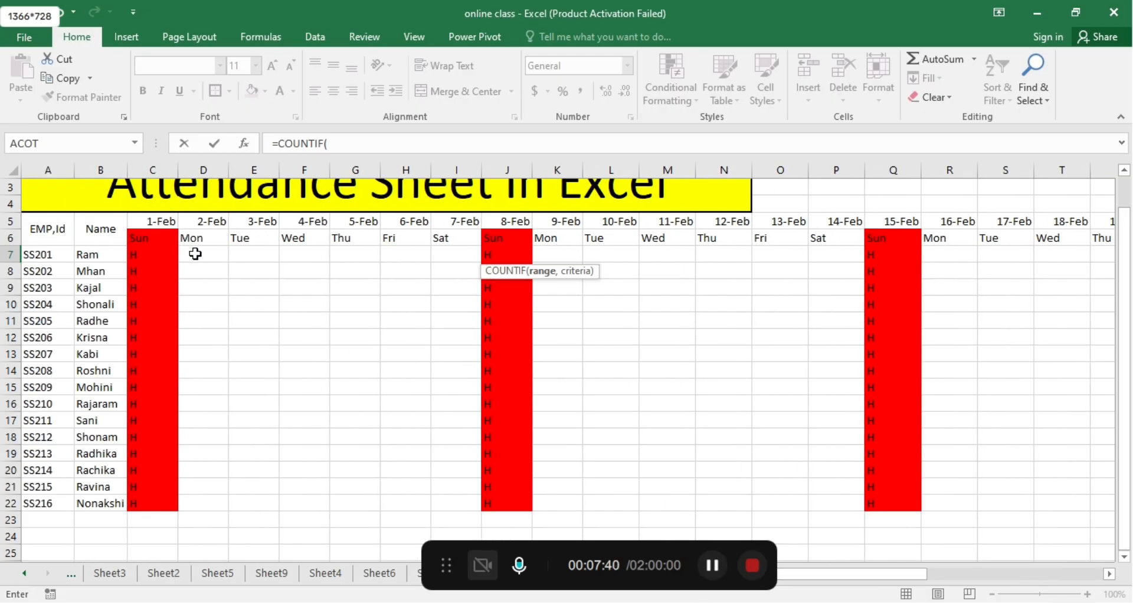
left_click(149, 254)
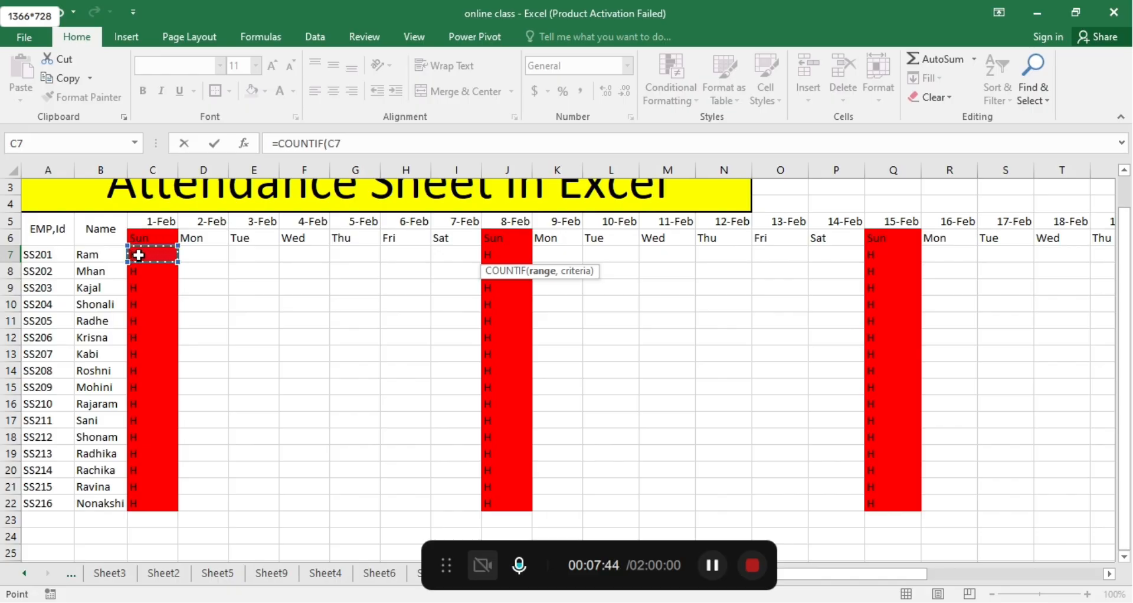
left_click_drag(148, 253, 734, 257)
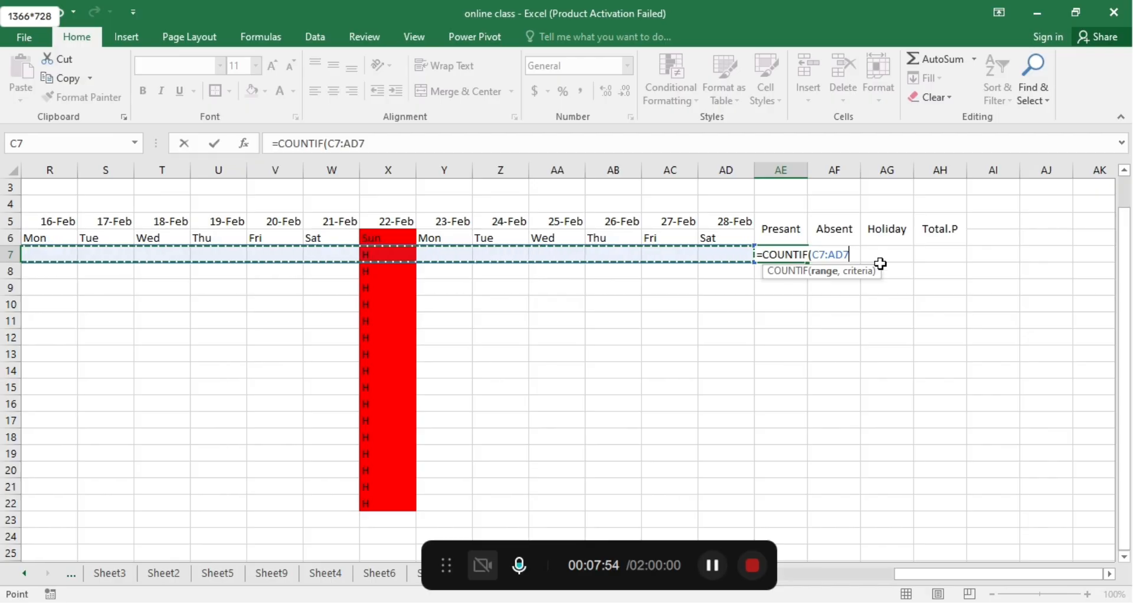
Complete the AE7 COUNTIF formula with the criterion "P" and fill it down to AE22.
type(",")
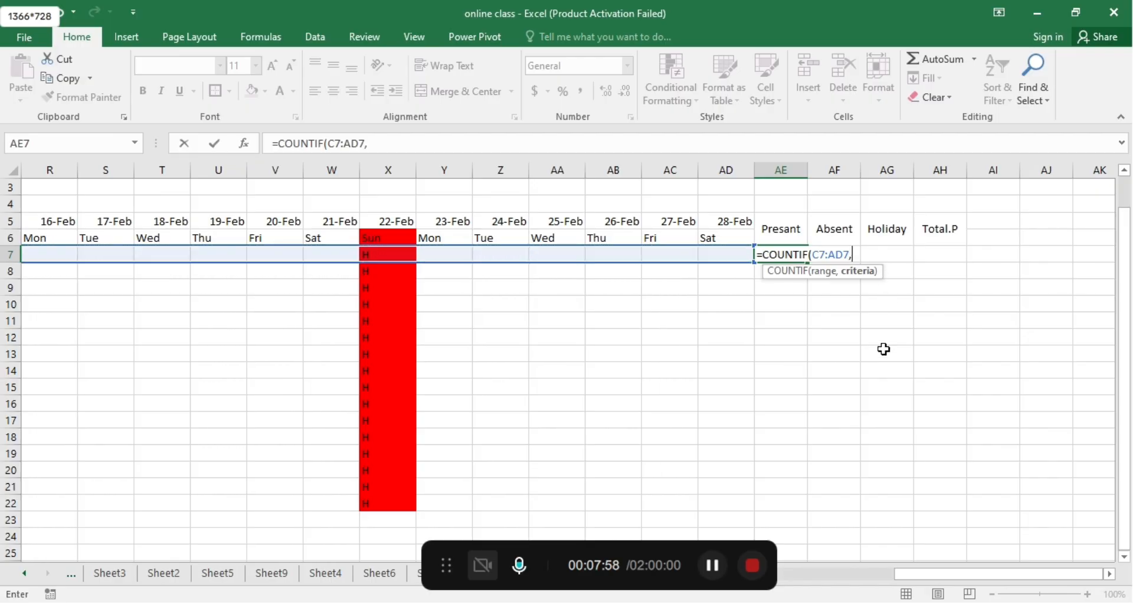
type("\"P\")")
key("Return")
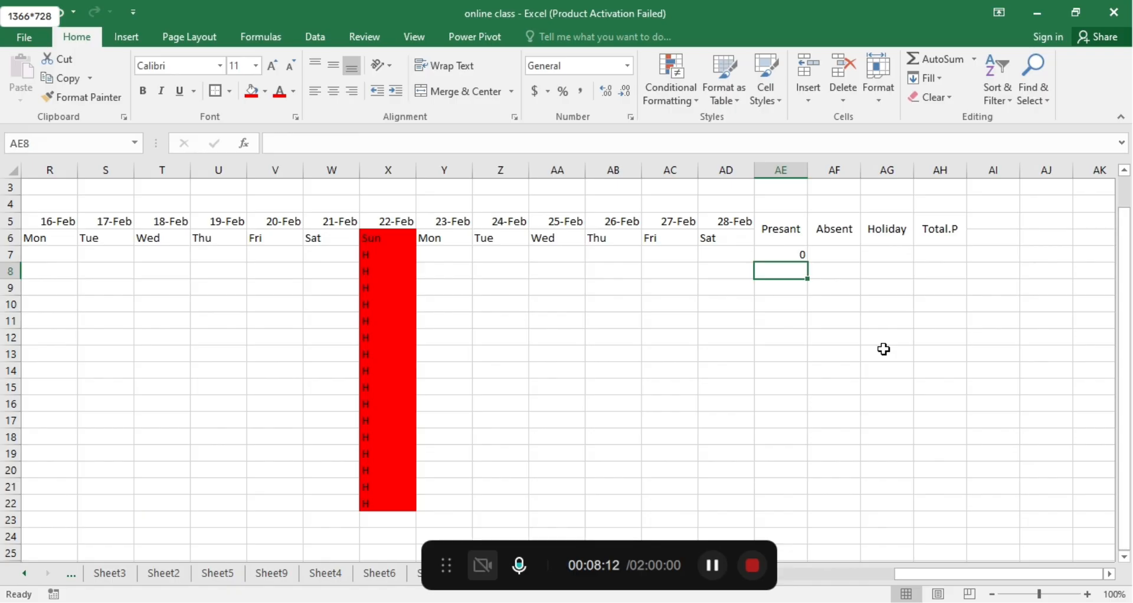
left_click(782, 252)
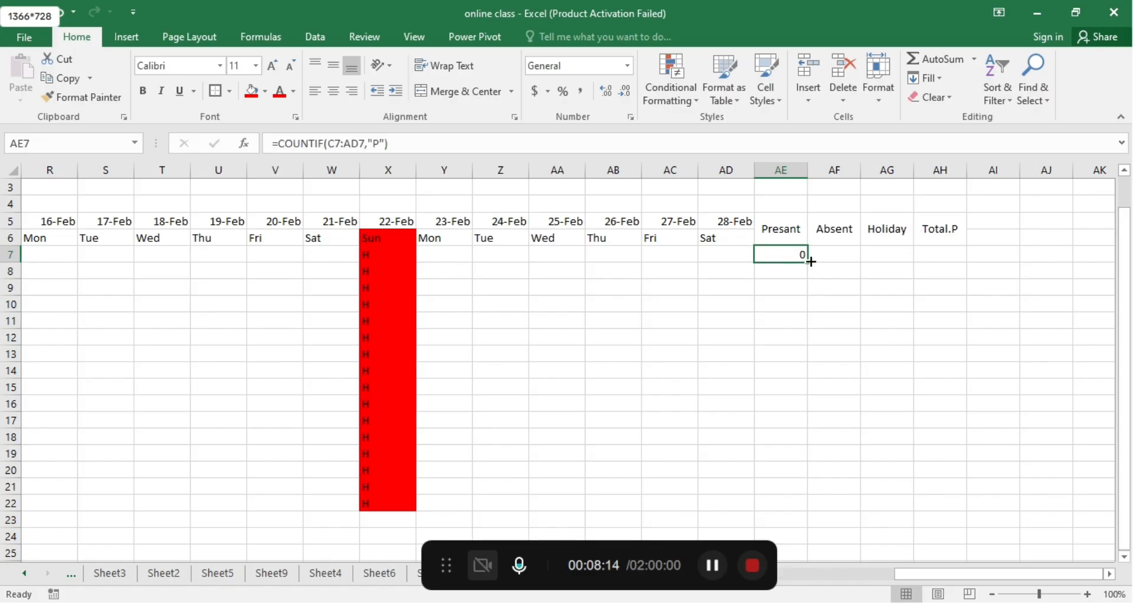
double_click(808, 261)
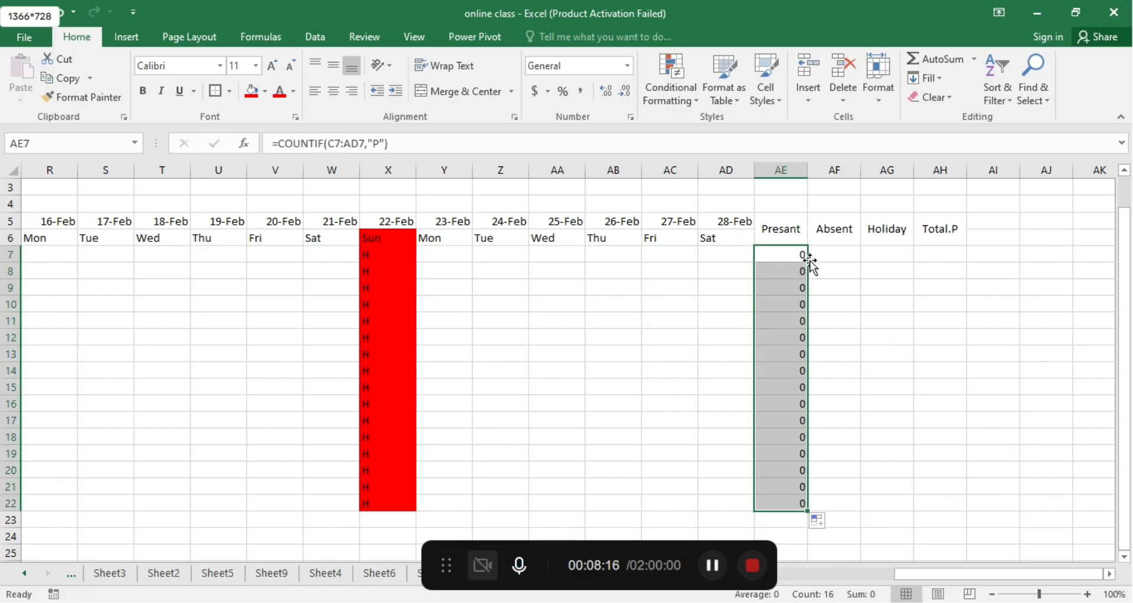
Begin a COUNTIF formula in AF7 under the Absent heading with the range C7:AD7.
left_click(840, 253)
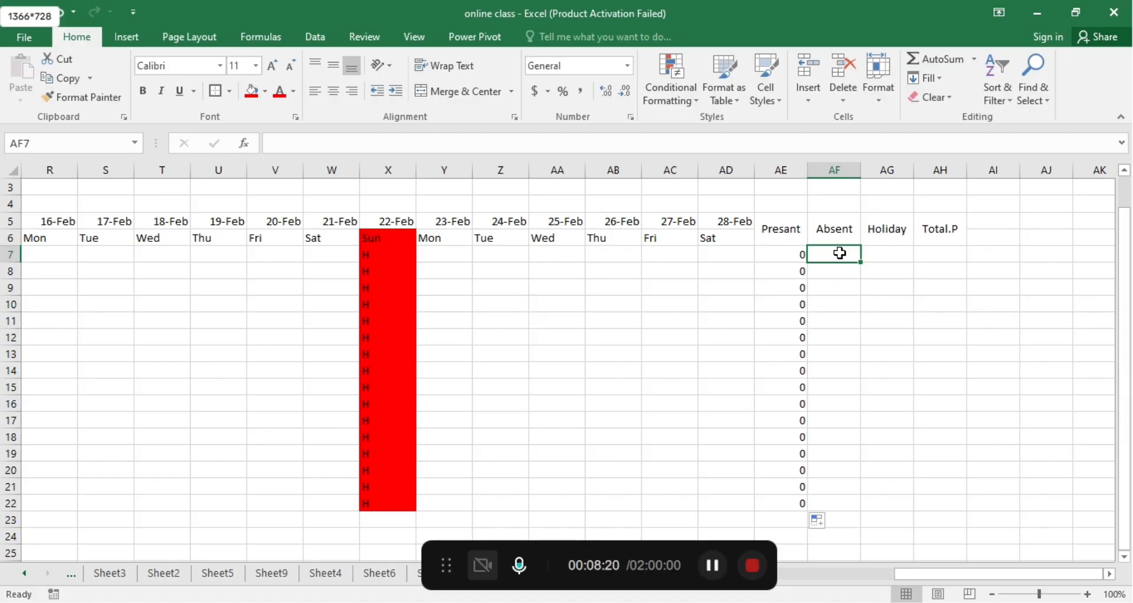
type("=")
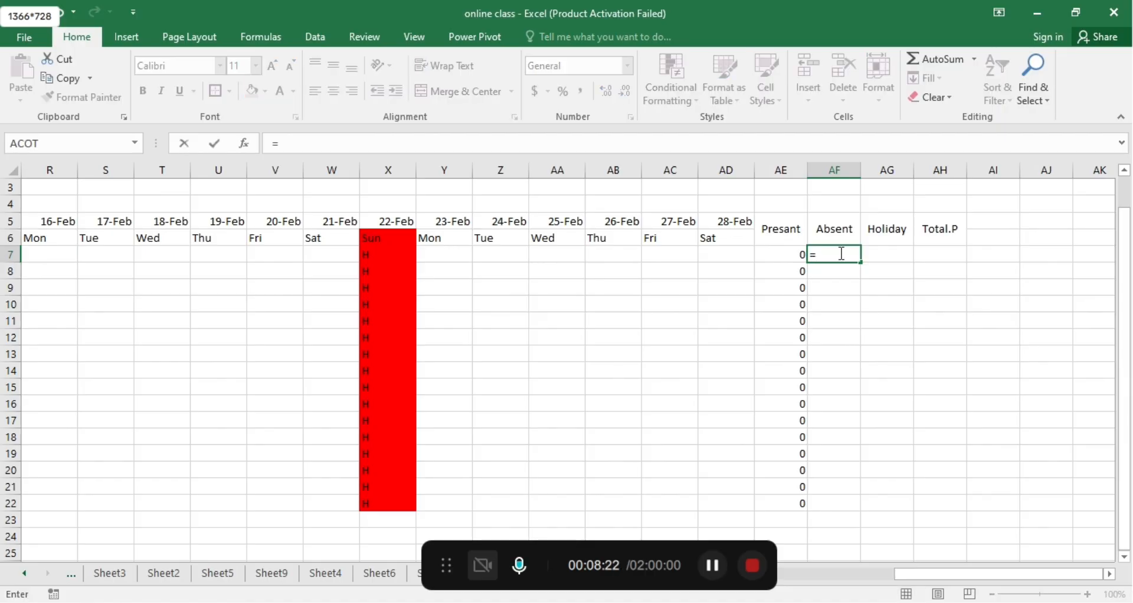
type("coun")
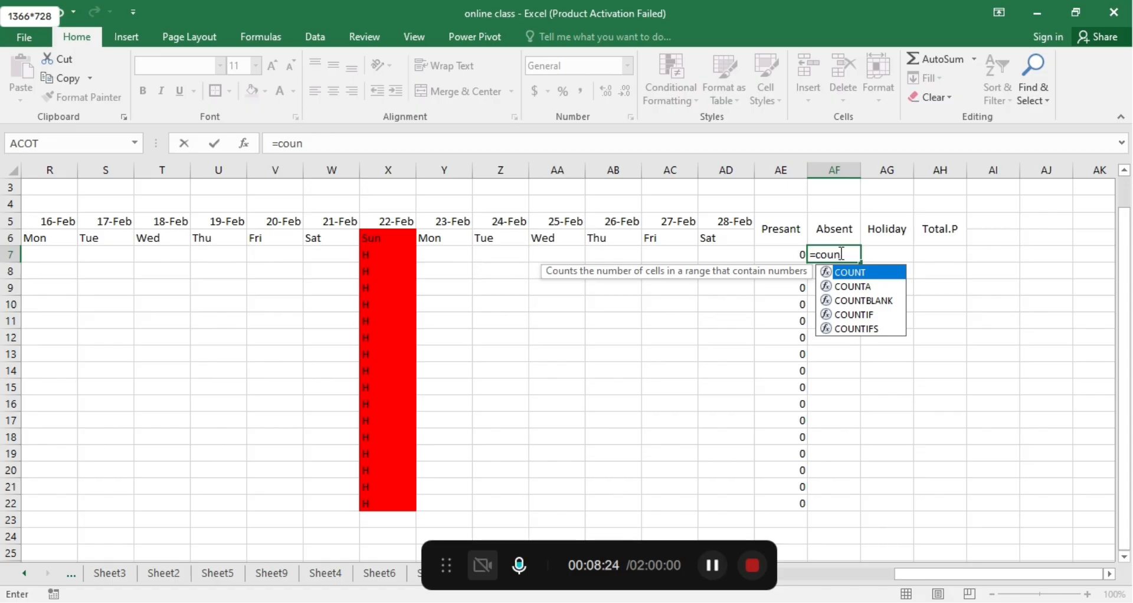
key("Down")
key("Down")
key("Down")
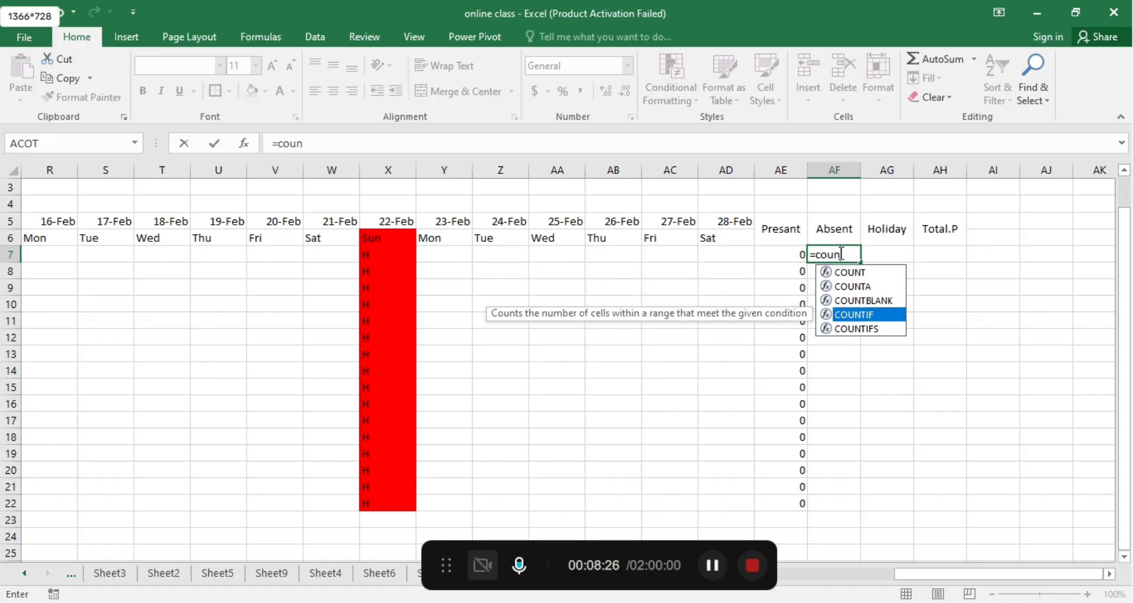
key("Tab")
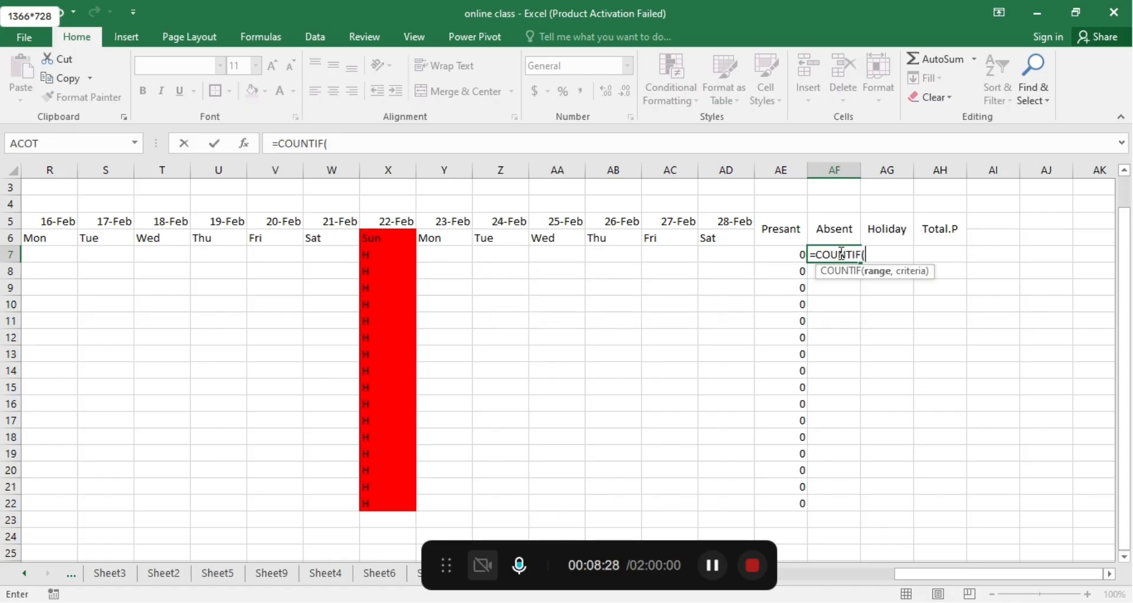
left_click_drag(925, 577, 500, 547)
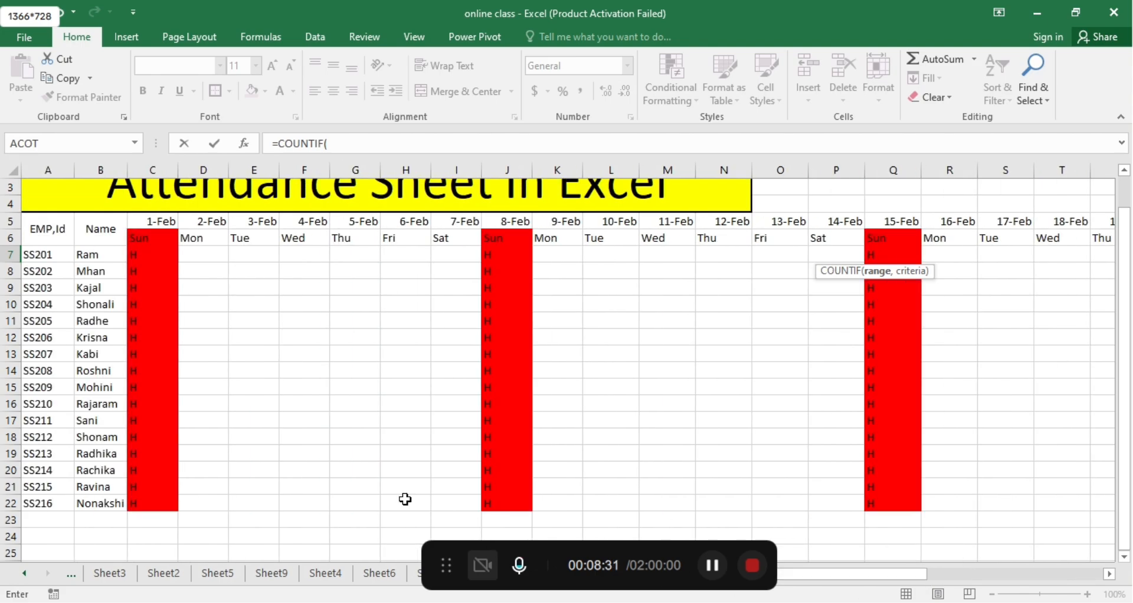
left_click(147, 253)
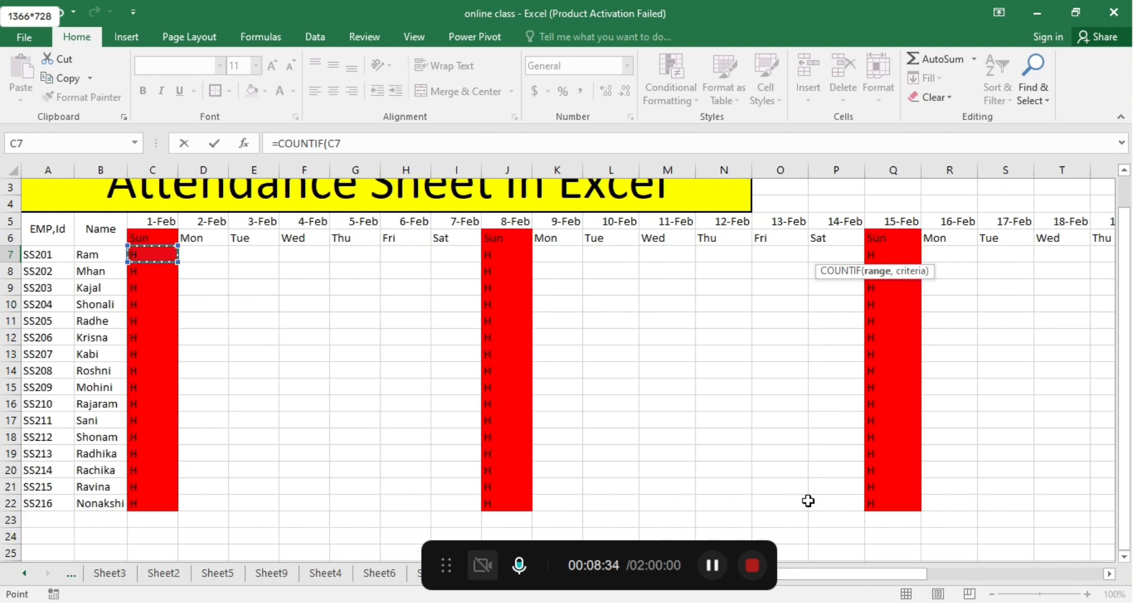
left_click_drag(810, 575, 1019, 552)
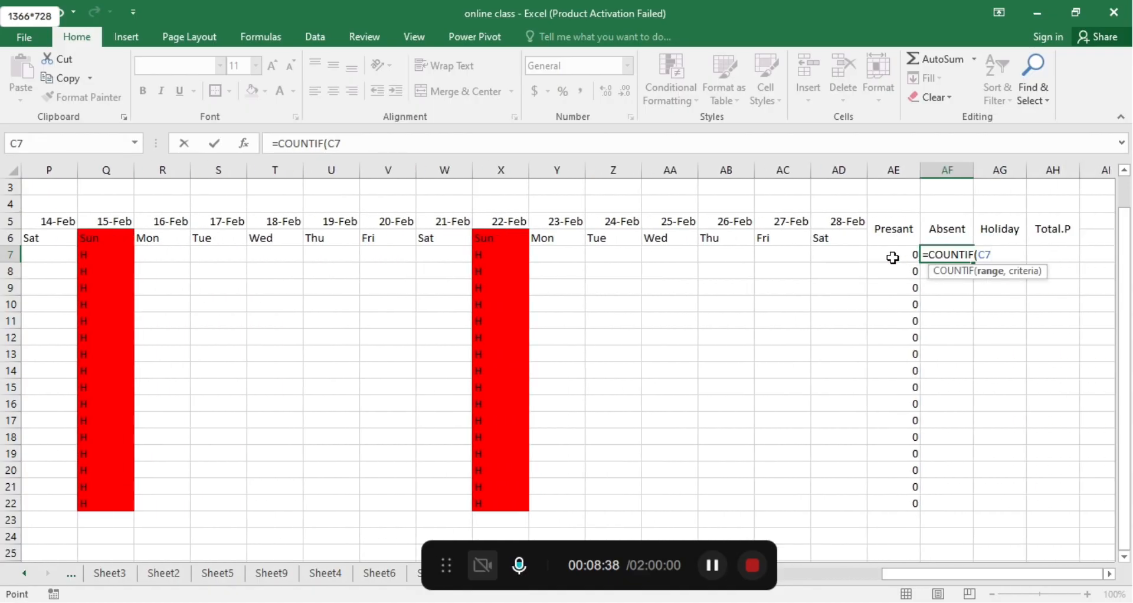
left_click(854, 258, "shift")
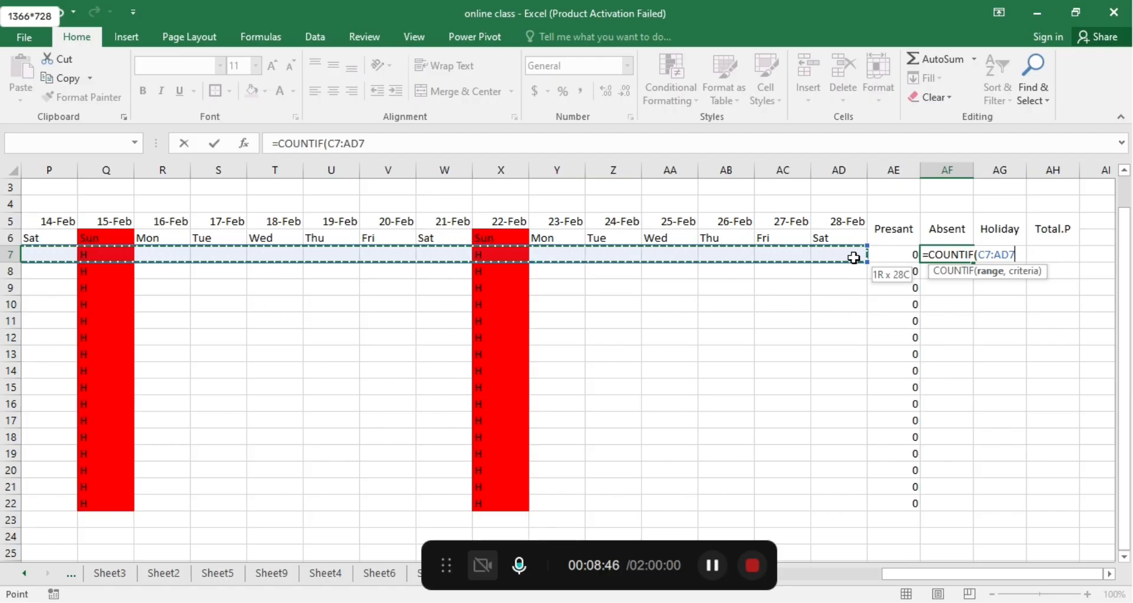
Complete the AF7 COUNTIF formula with the criterion "A" and fill it down to AF22.
type(",")
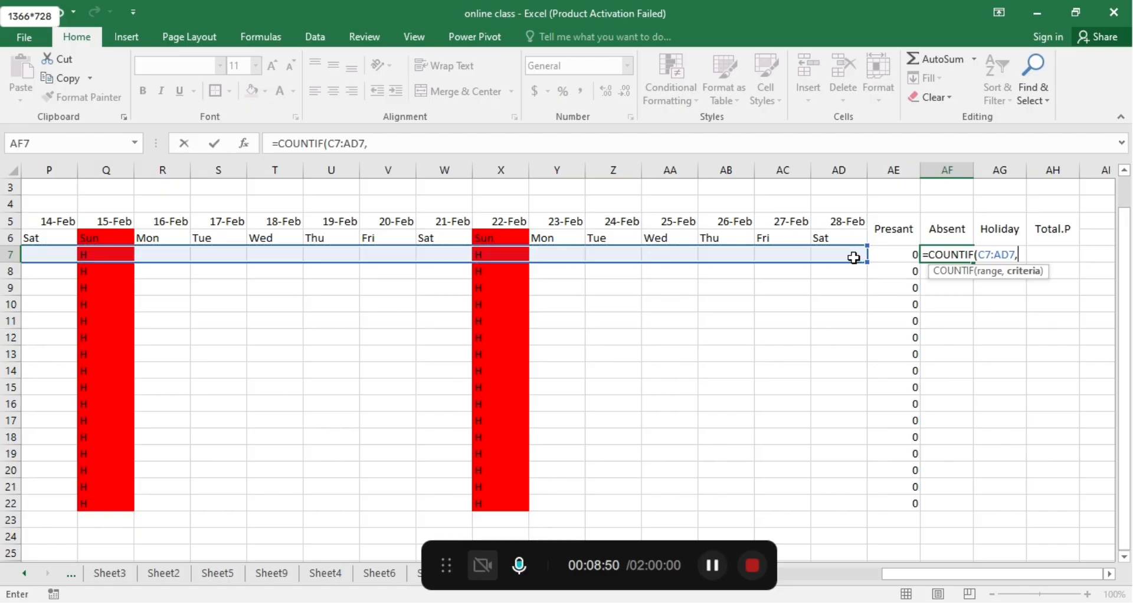
type("\"A\")")
key("Return")
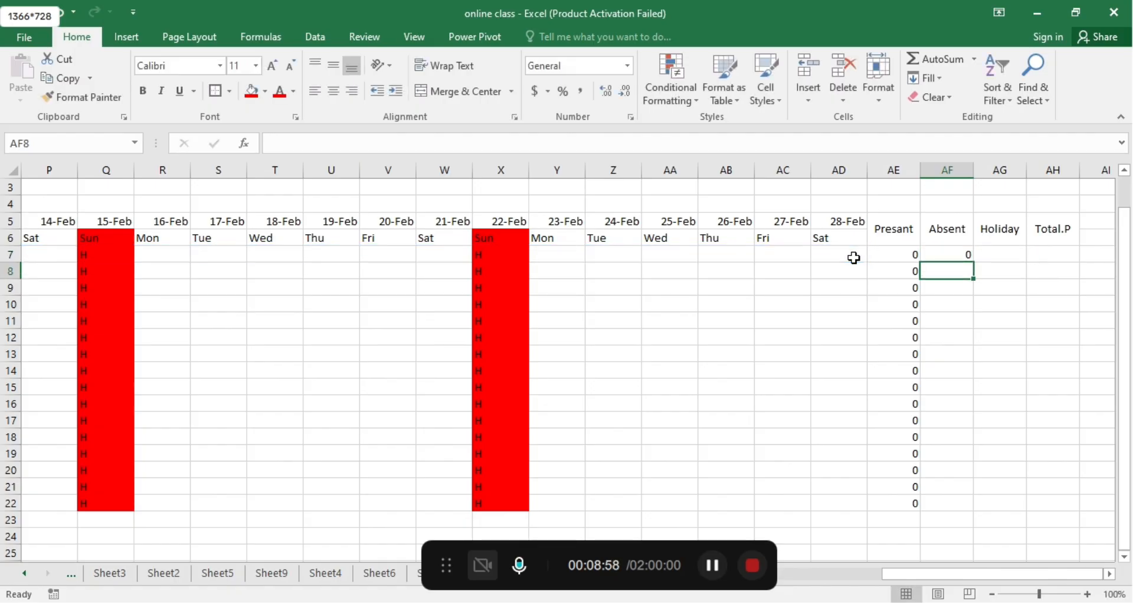
left_click(941, 255)
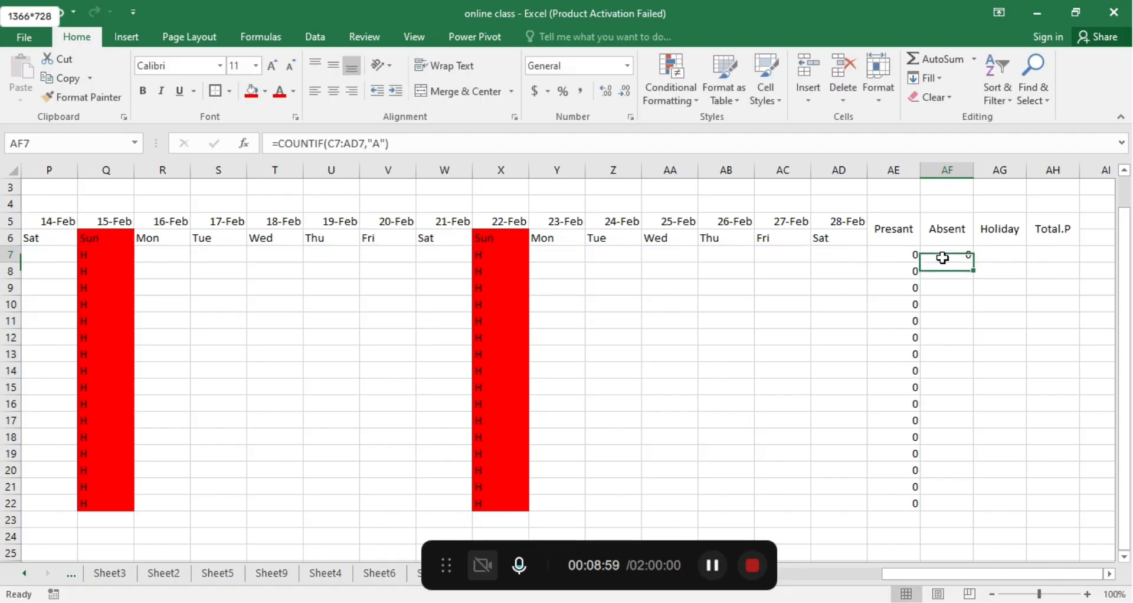
double_click(974, 265)
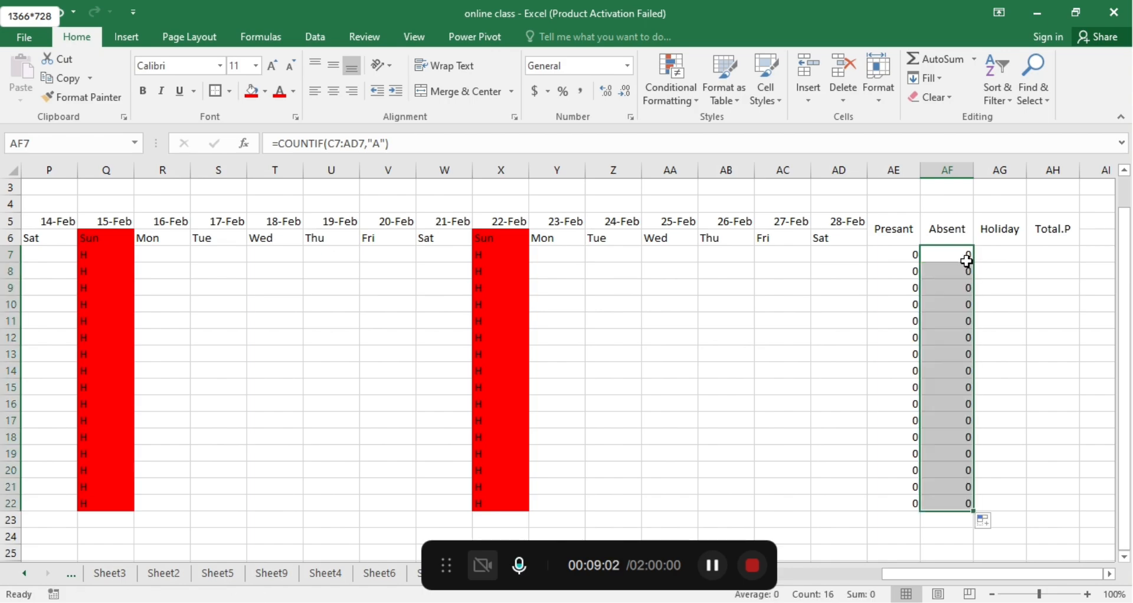
left_click(965, 255)
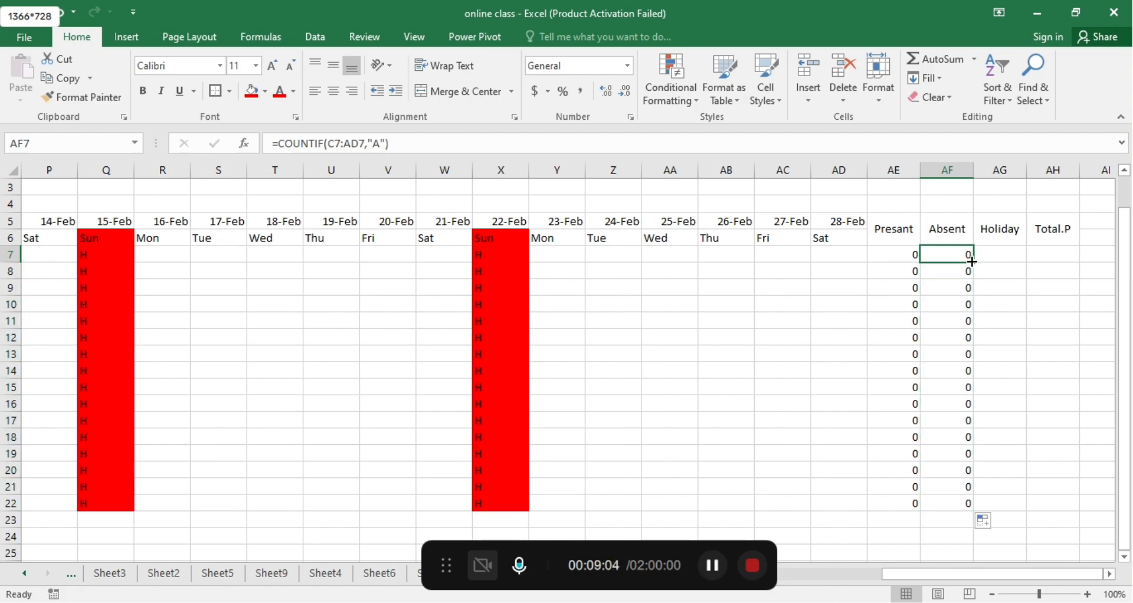
Begin a COUNTIF formula in AG7 under the Holiday heading with the range C7:AD7.
double_click(974, 264)
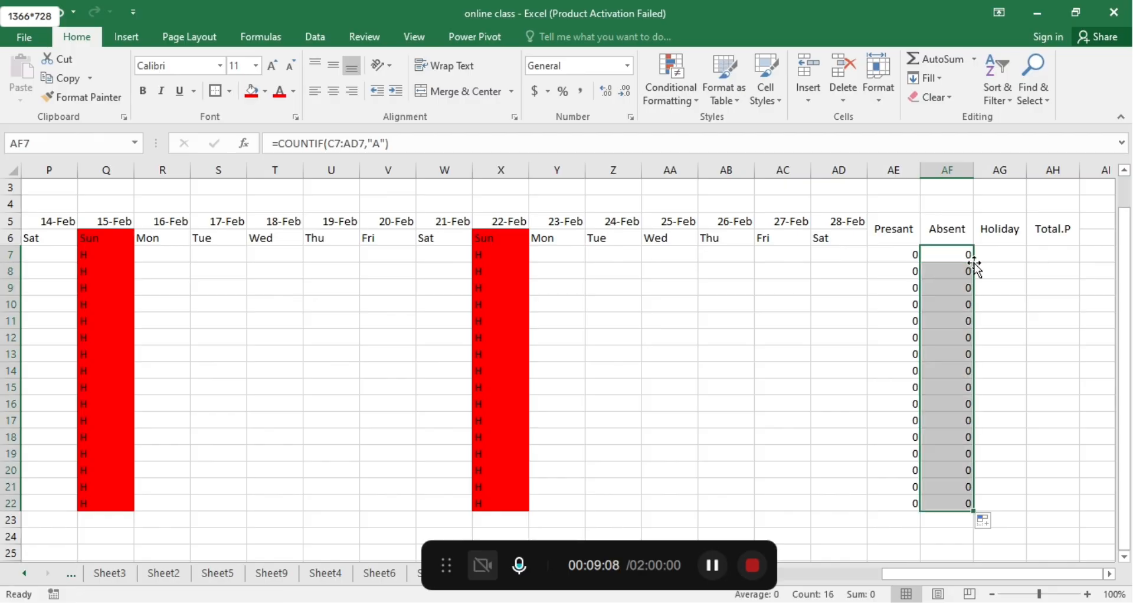
left_click(994, 255)
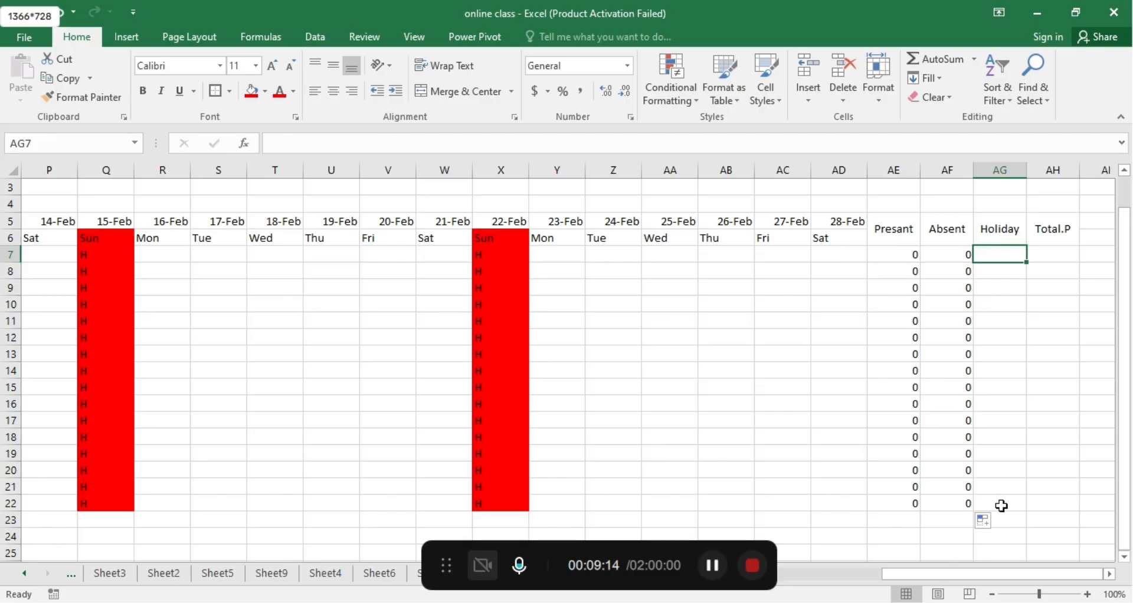
left_click_drag(966, 576, 1042, 575)
type("=")
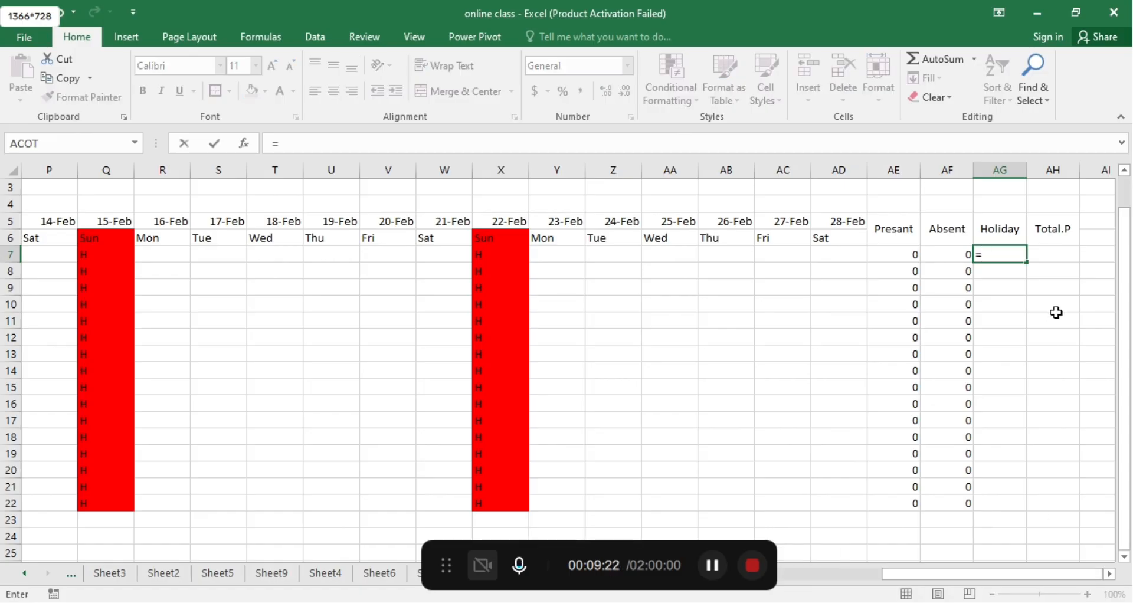
type("coun")
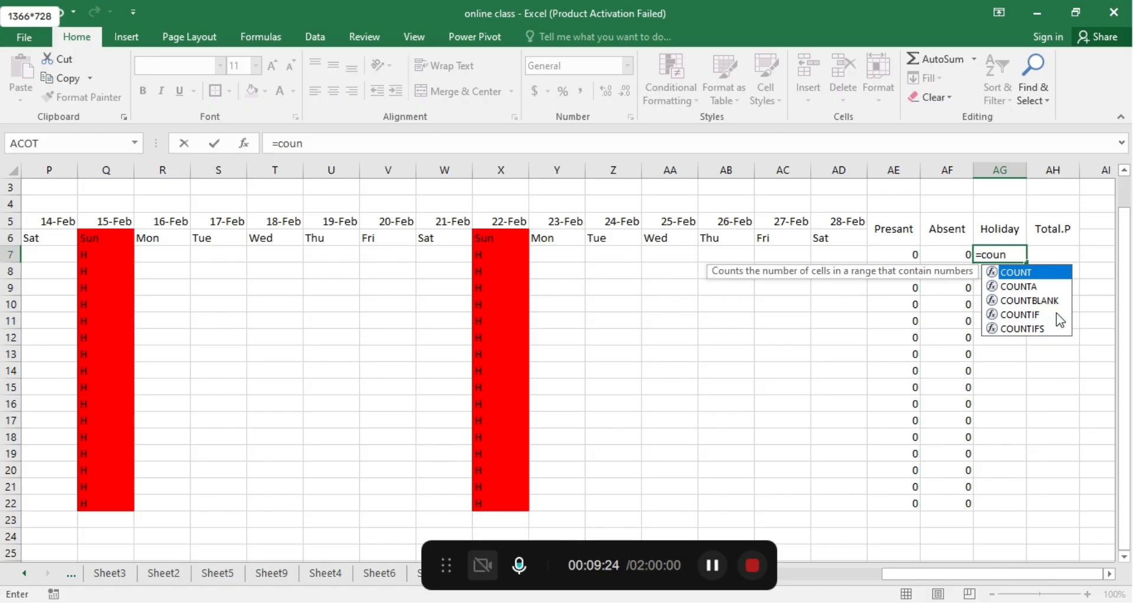
key("Down")
key("Down")
key("Down")
key("Tab")
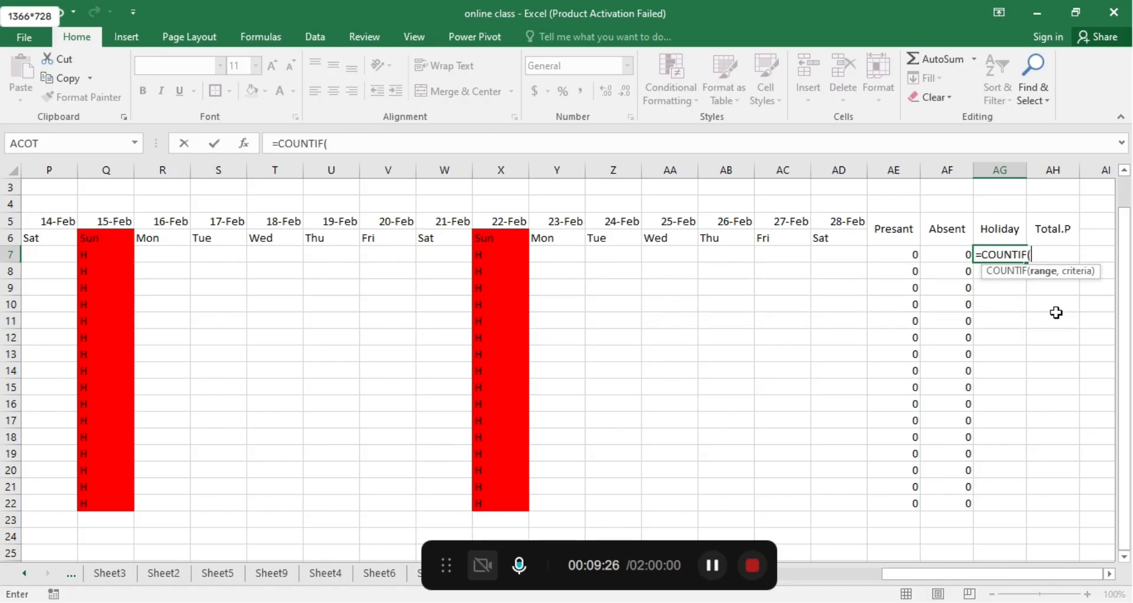
left_click_drag(951, 575, 634, 575)
left_click_drag(150, 255, 790, 256)
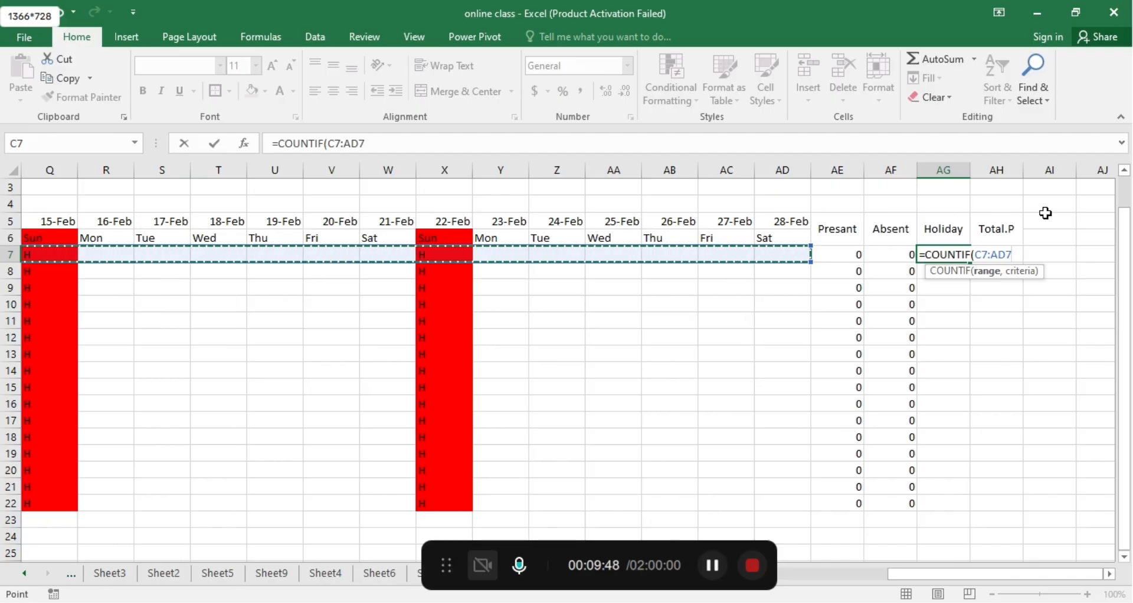
Complete the AG7 COUNTIF formula with the criterion "H" and fill it down to AG22.
type(",")
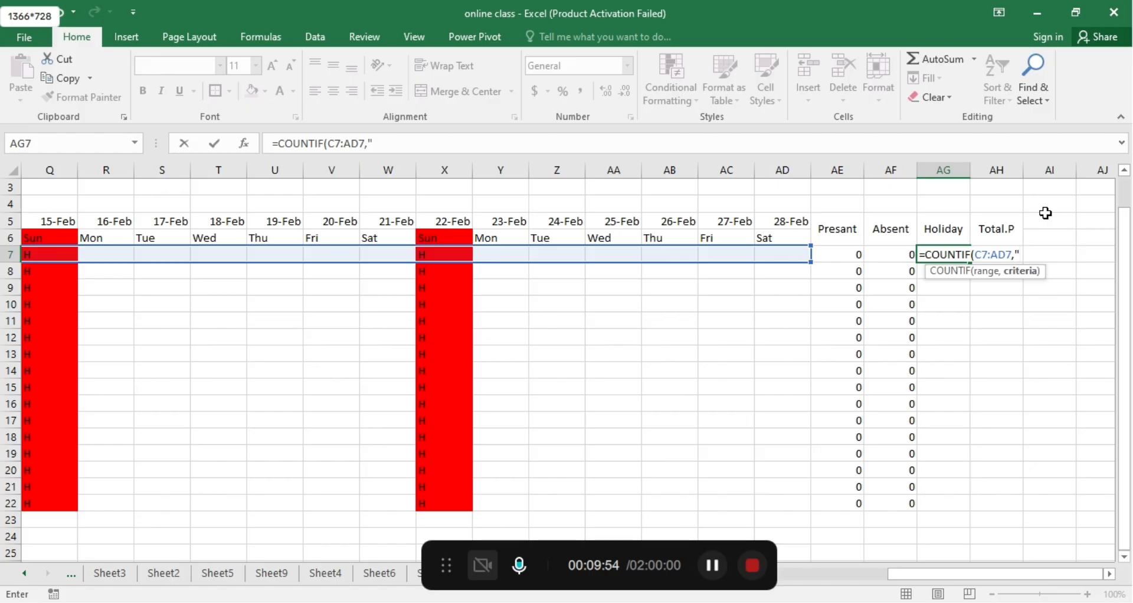
type("\"H\")")
key("Return")
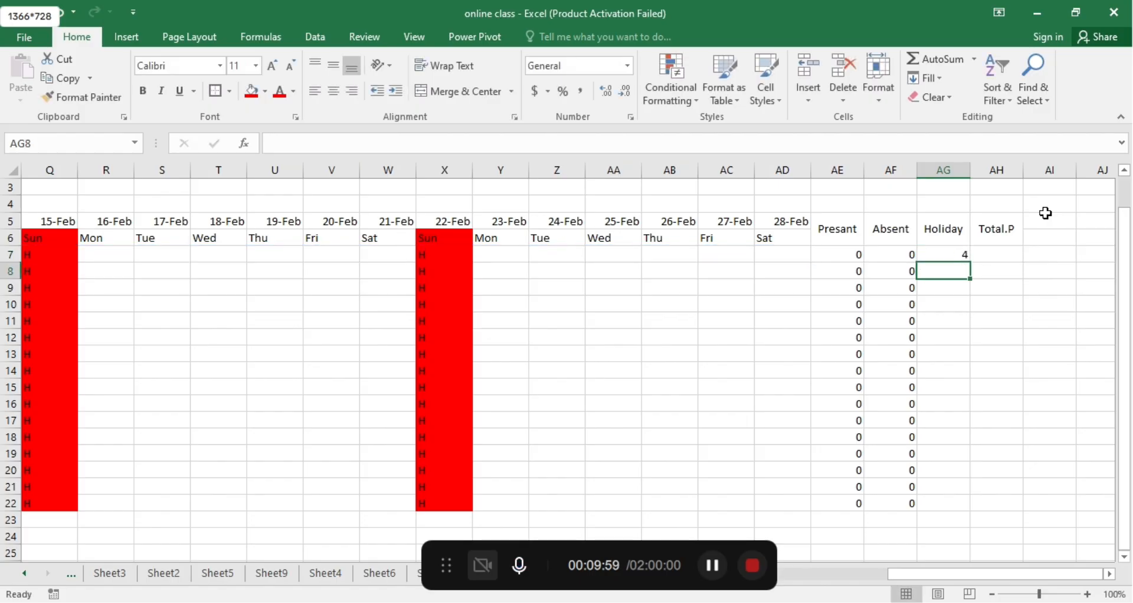
left_click(959, 252)
double_click(970, 262)
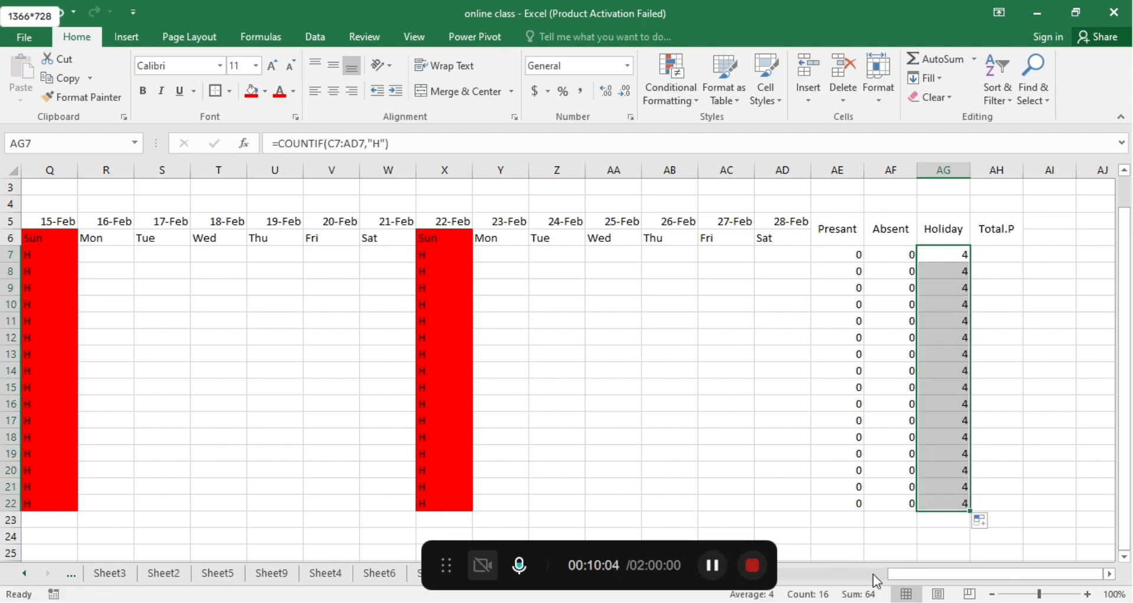
Review the Sunday H marks across the month and the row 7 cells under Presant, Absent, Holiday and Total.P.
left_click_drag(897, 575, 794, 568)
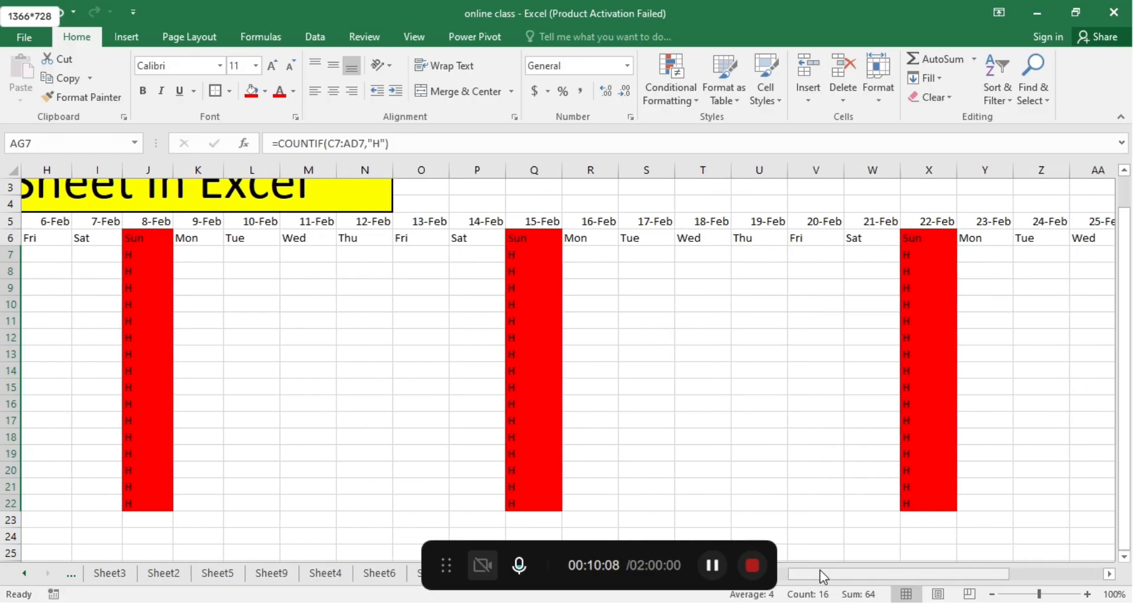
left_click_drag(824, 573, 741, 571)
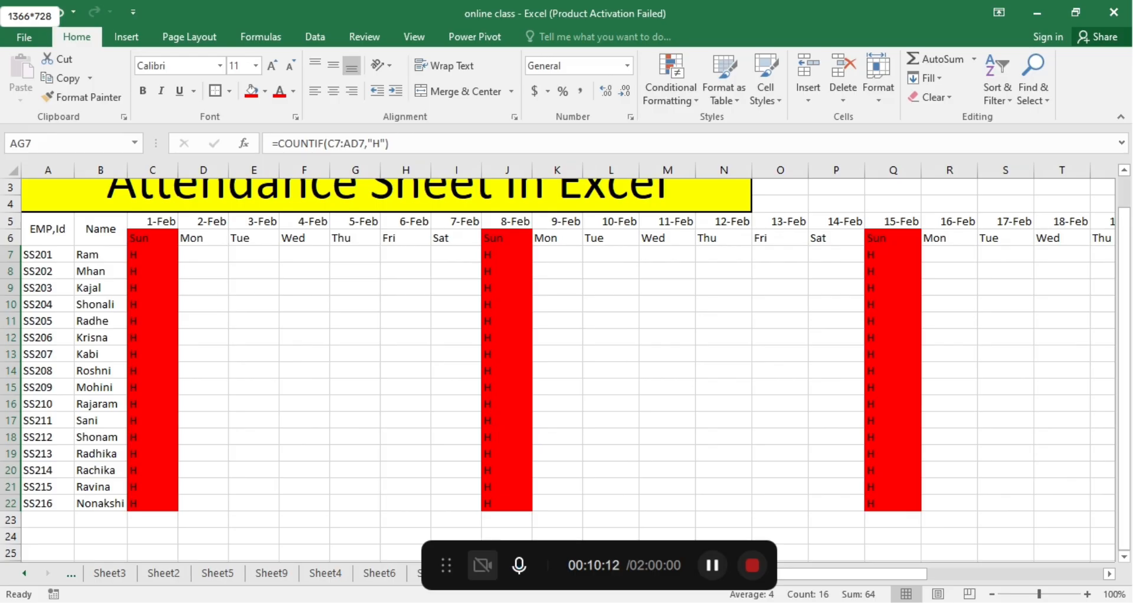
left_click_drag(812, 575, 1127, 578)
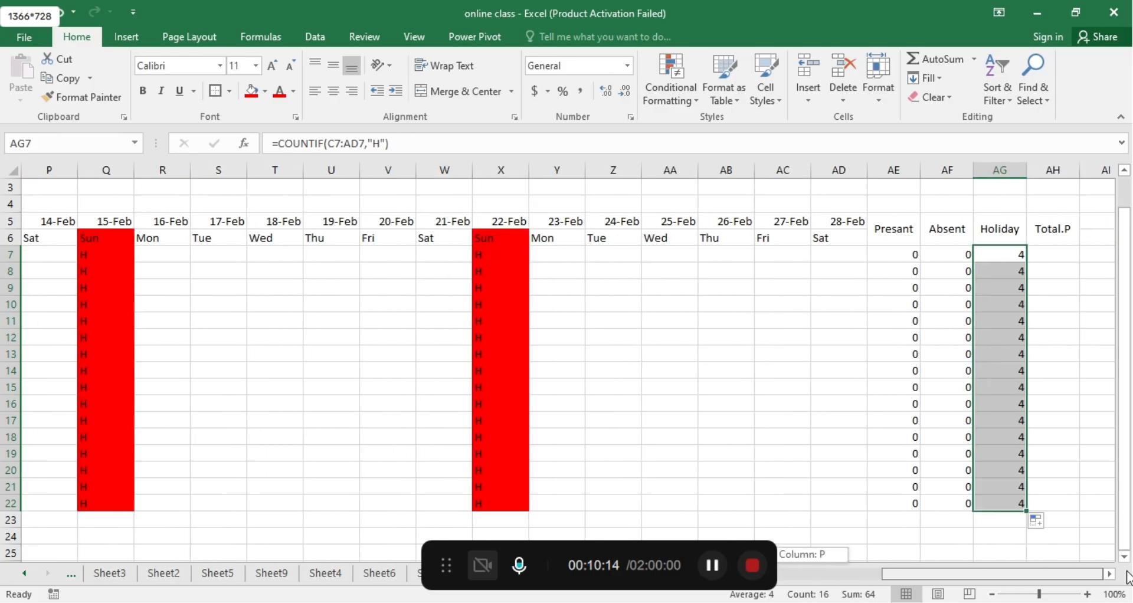
left_click(1063, 444)
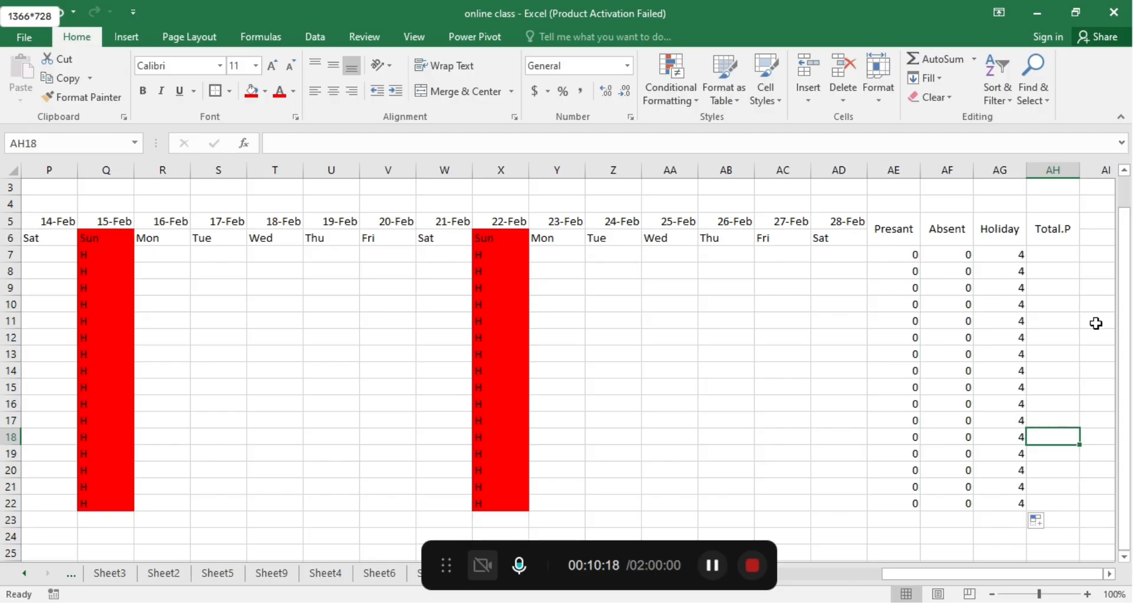
left_click(1047, 254)
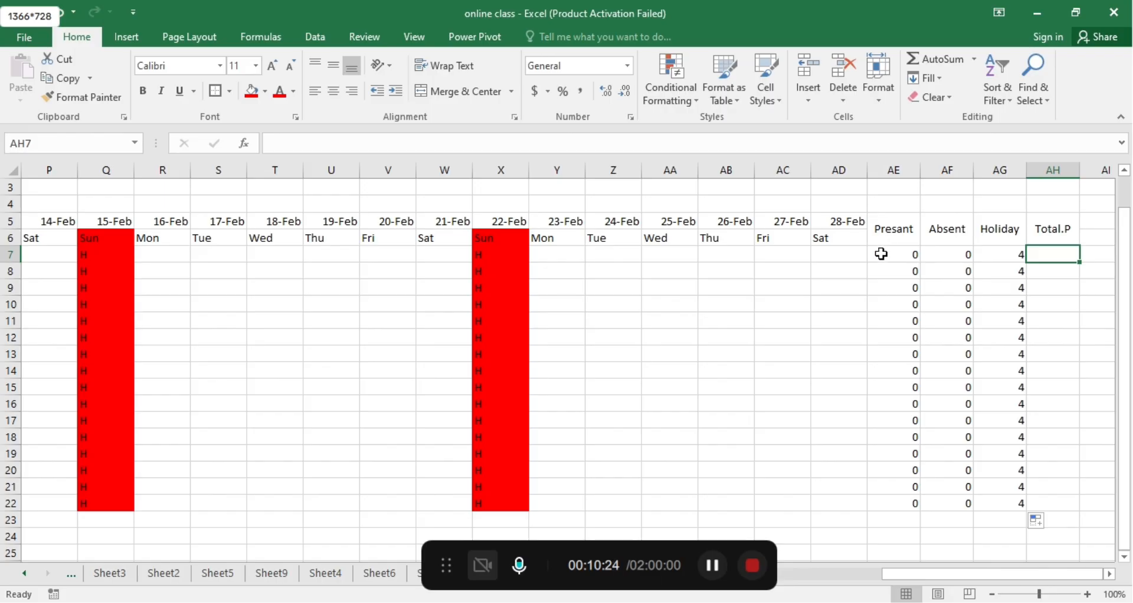
left_click(989, 251)
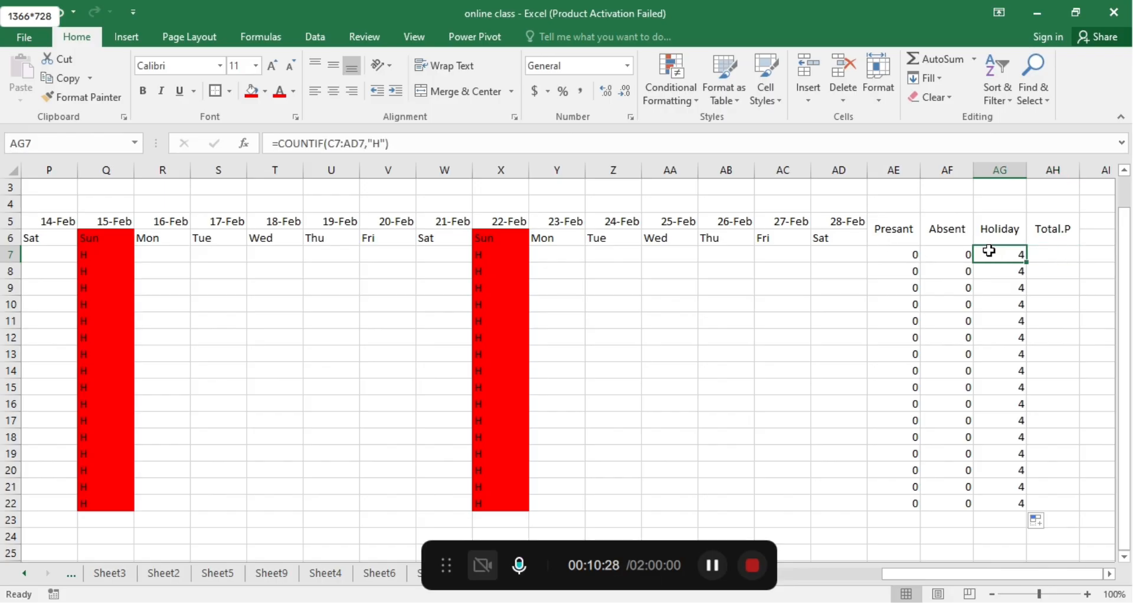
left_click(944, 252)
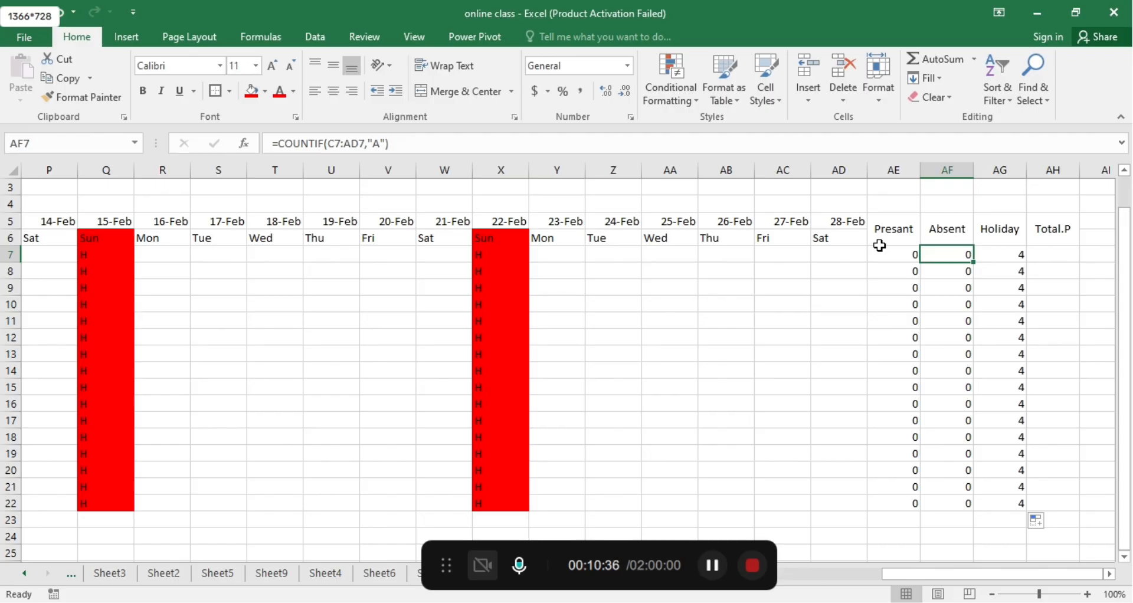
left_click(1010, 256)
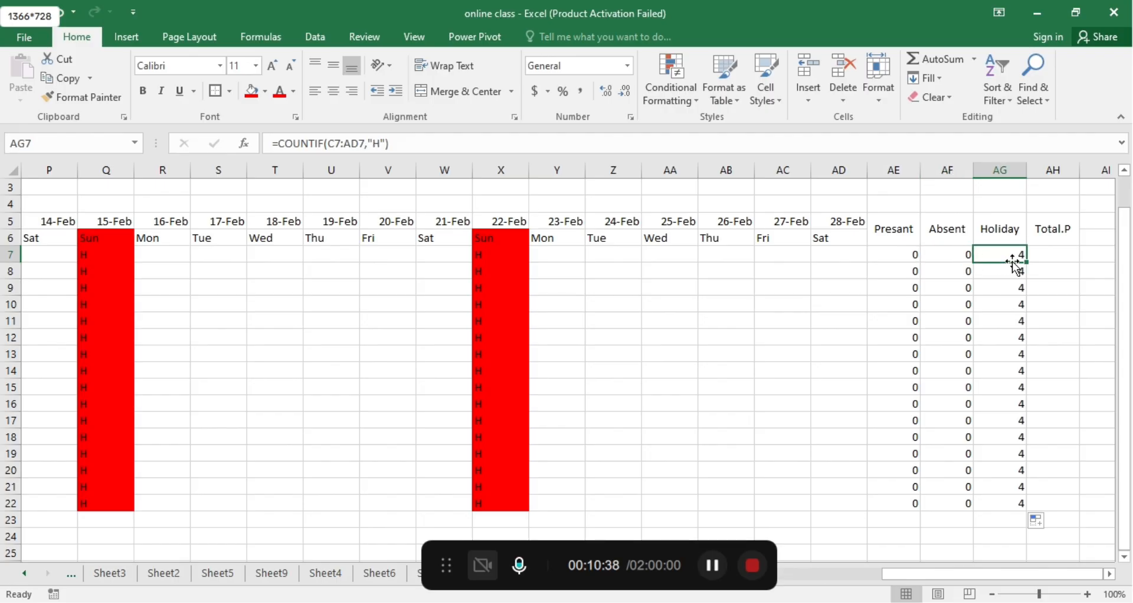
left_click(1062, 257)
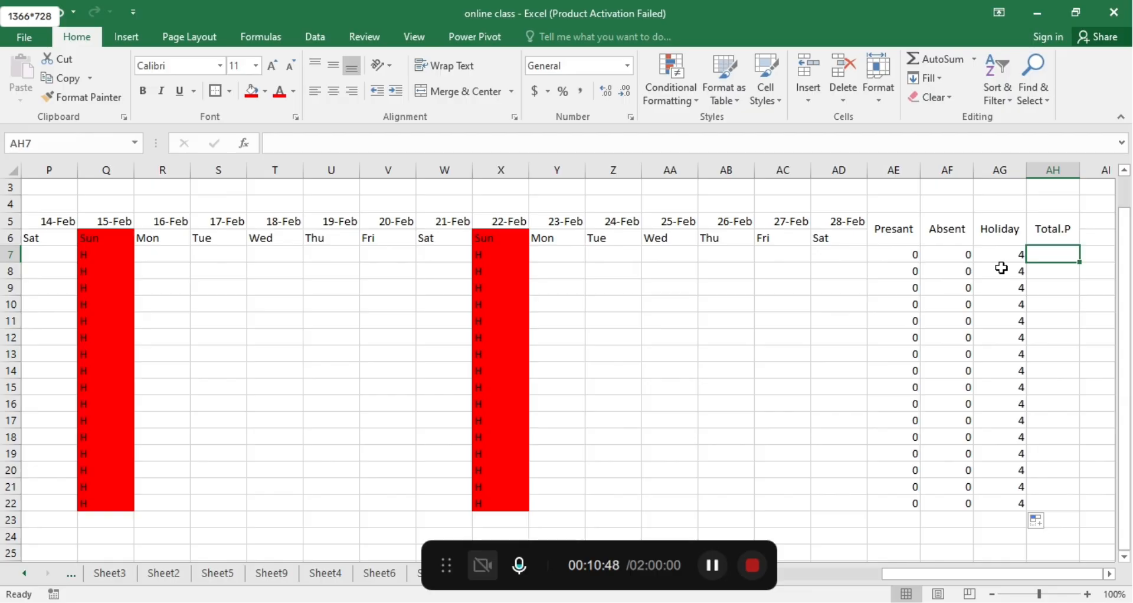
left_click(952, 254)
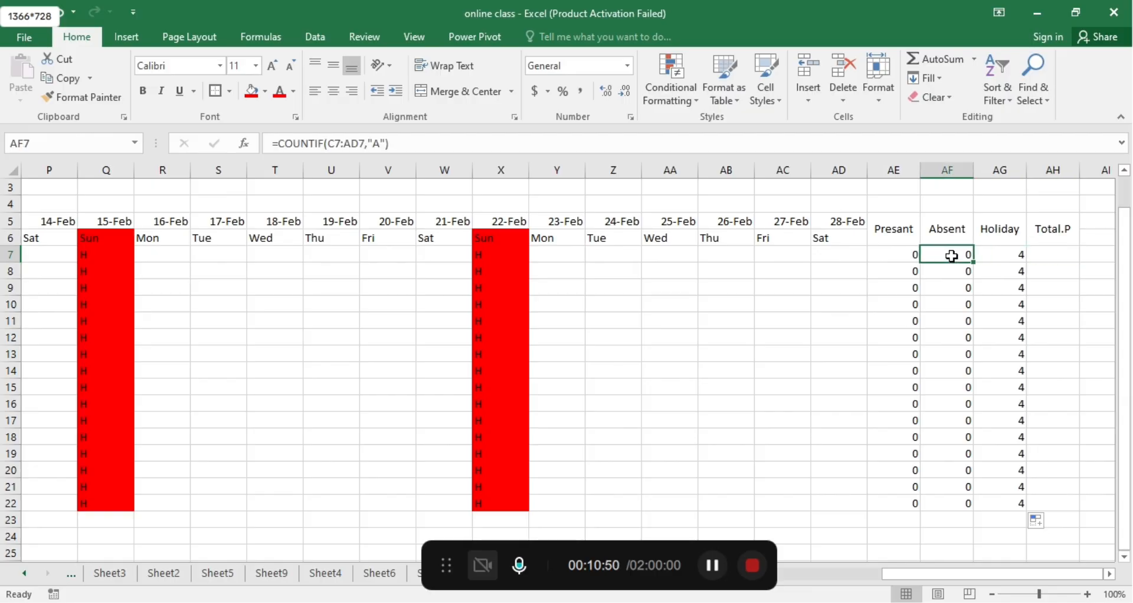
left_click(996, 259)
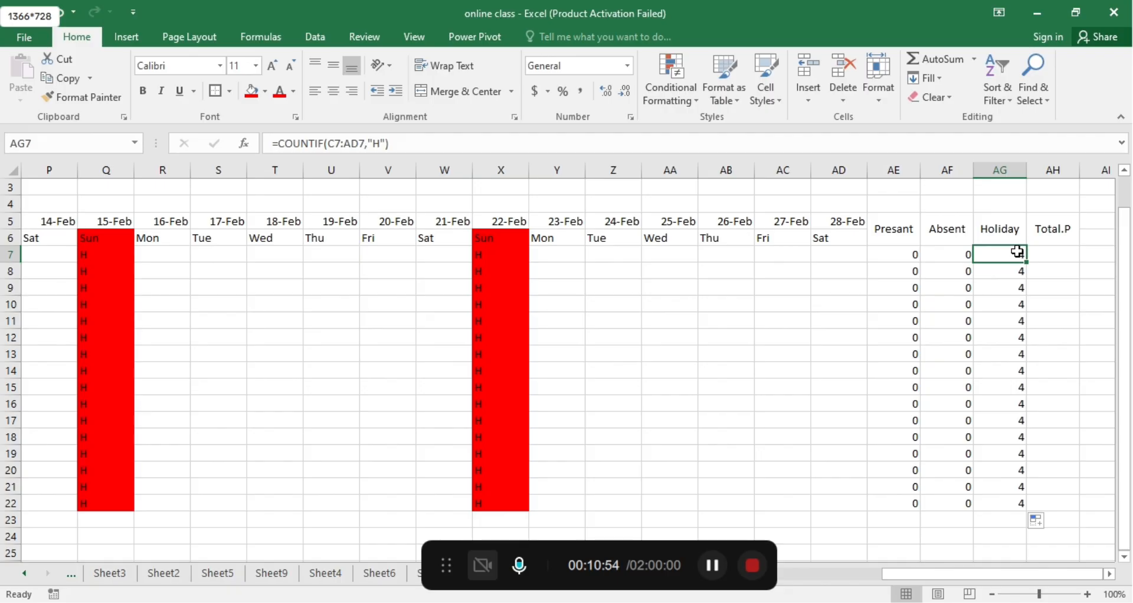
left_click(881, 254)
Enter the formula =AE7+AG7 in AH7 under Total.P and fill it down to AH22.
left_click(1062, 255)
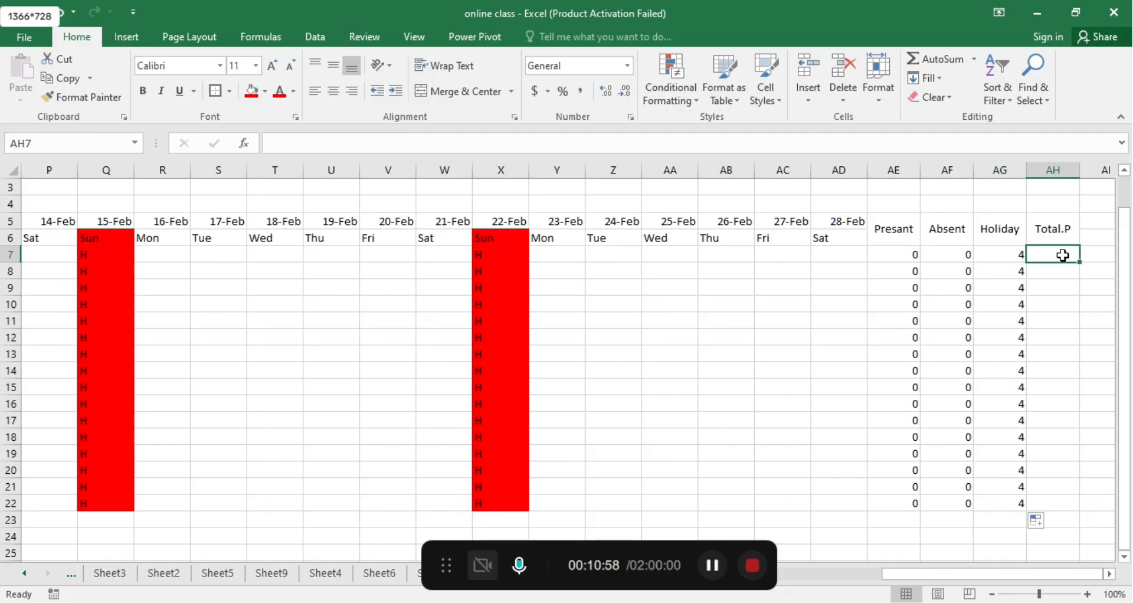
type("=")
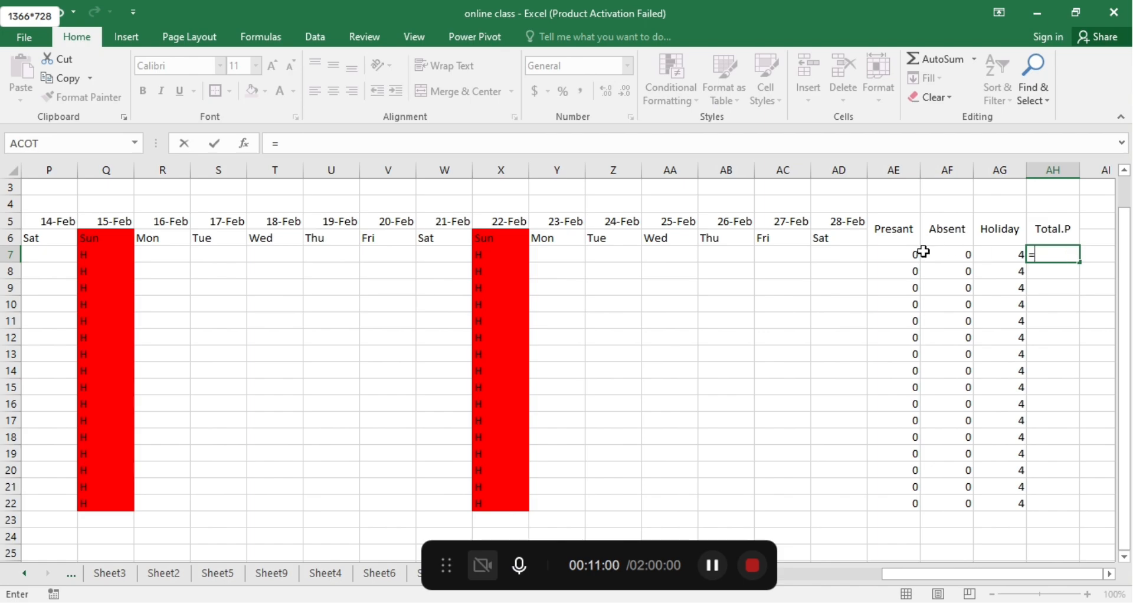
left_click(900, 258)
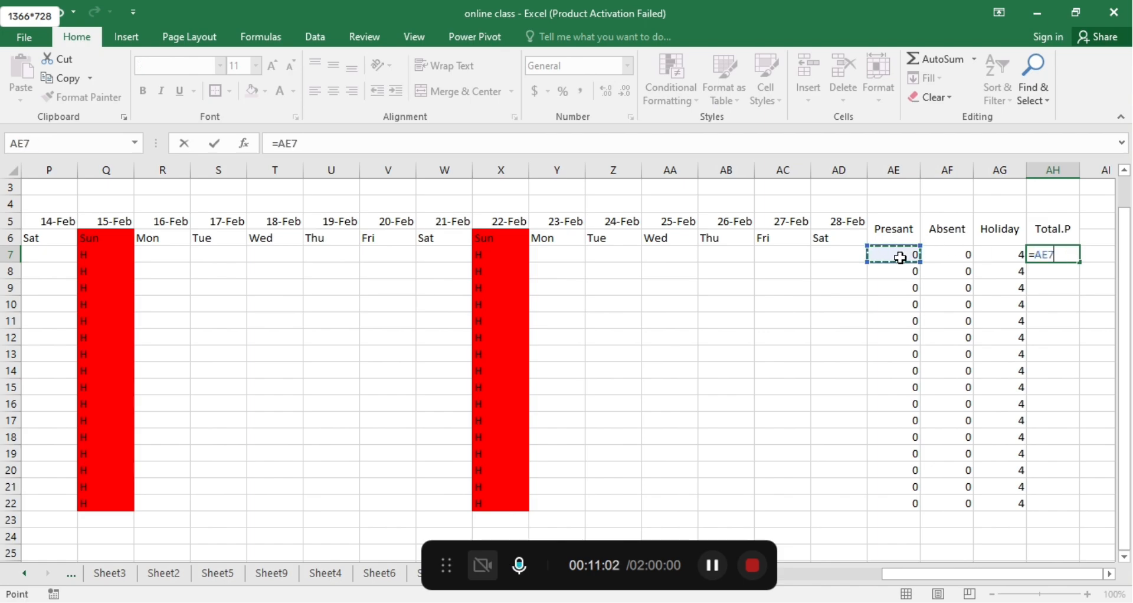
type("=")
left_click(1008, 257)
key("Return")
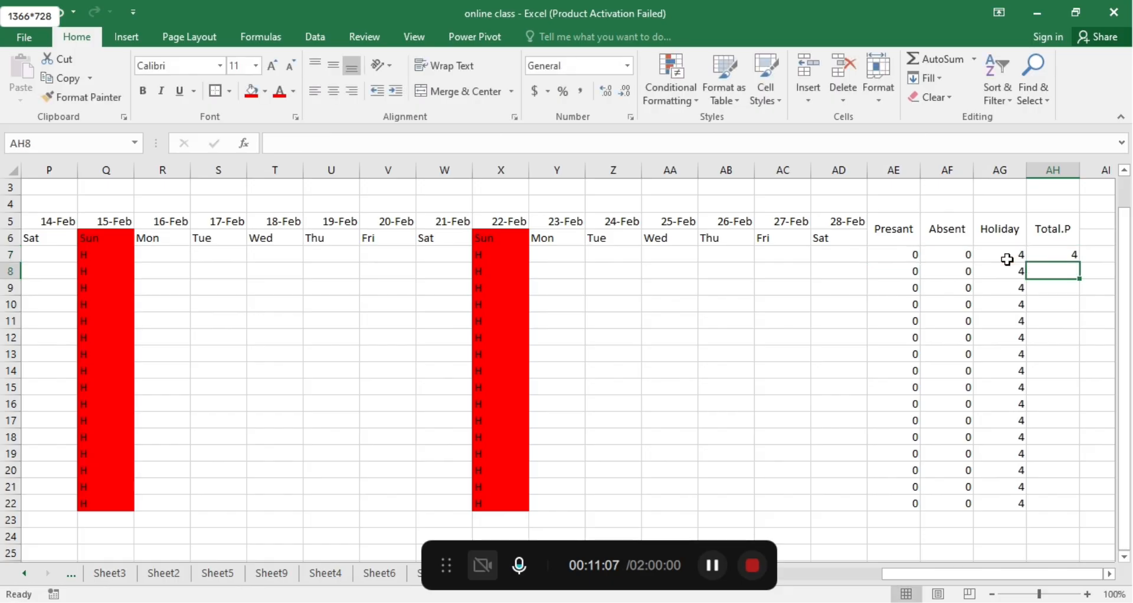
left_click(1055, 254)
double_click(1080, 264)
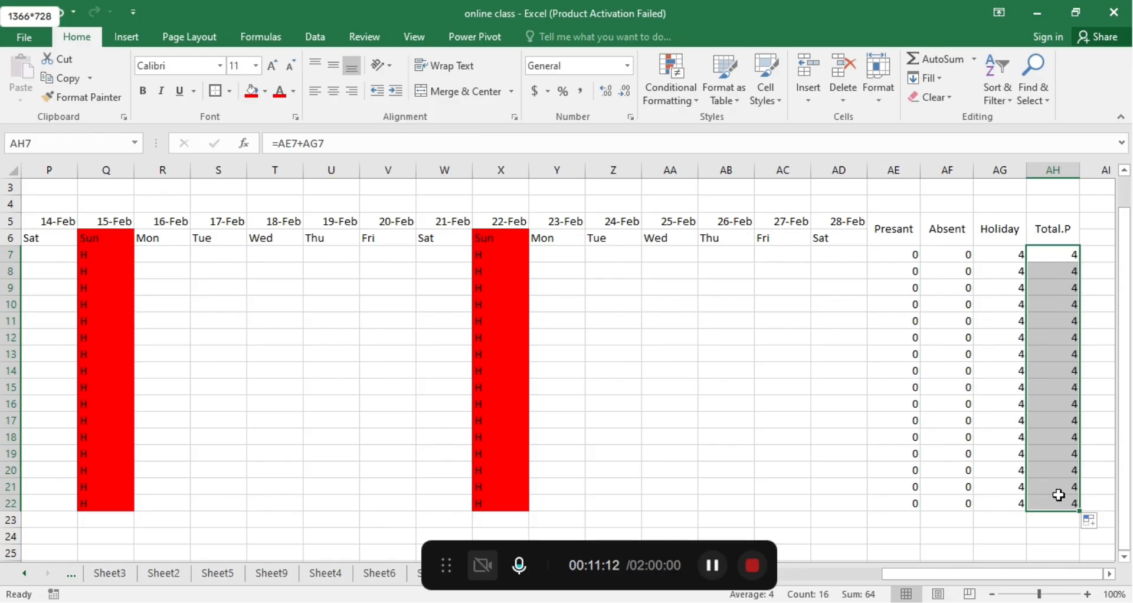
Mark the first employee present on 2-Feb by entering P in cell D7.
left_click(854, 437)
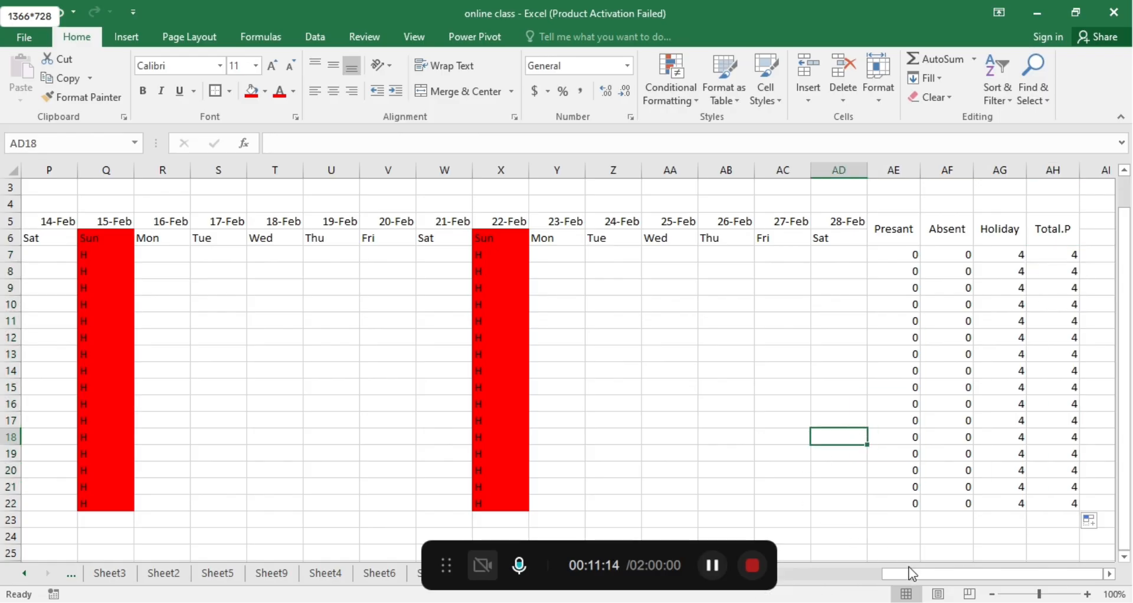
left_click_drag(910, 569, 687, 588)
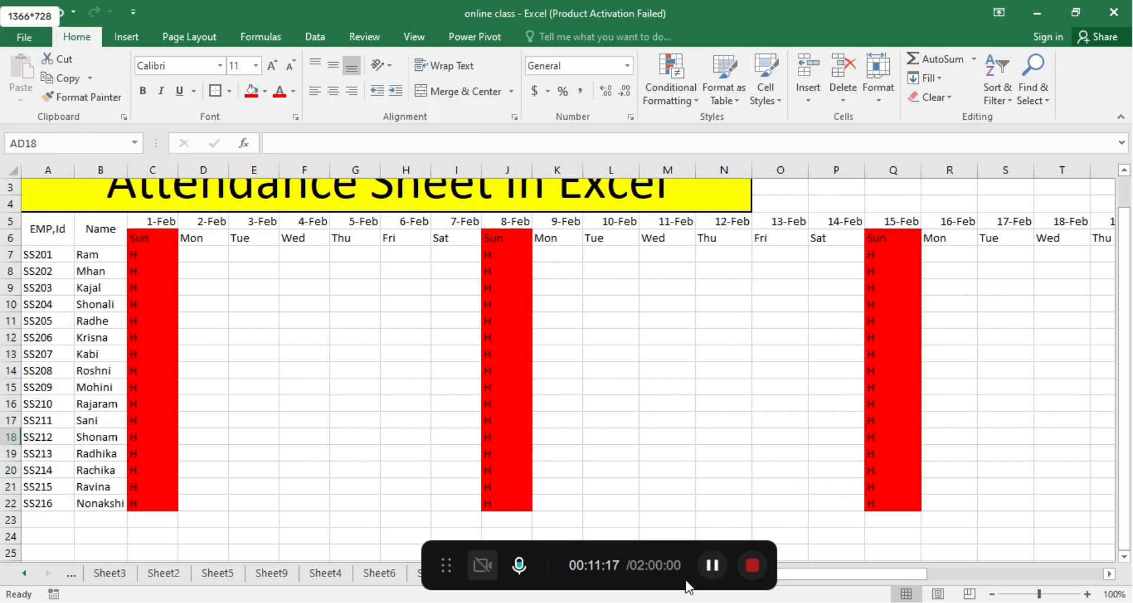
left_click(189, 258)
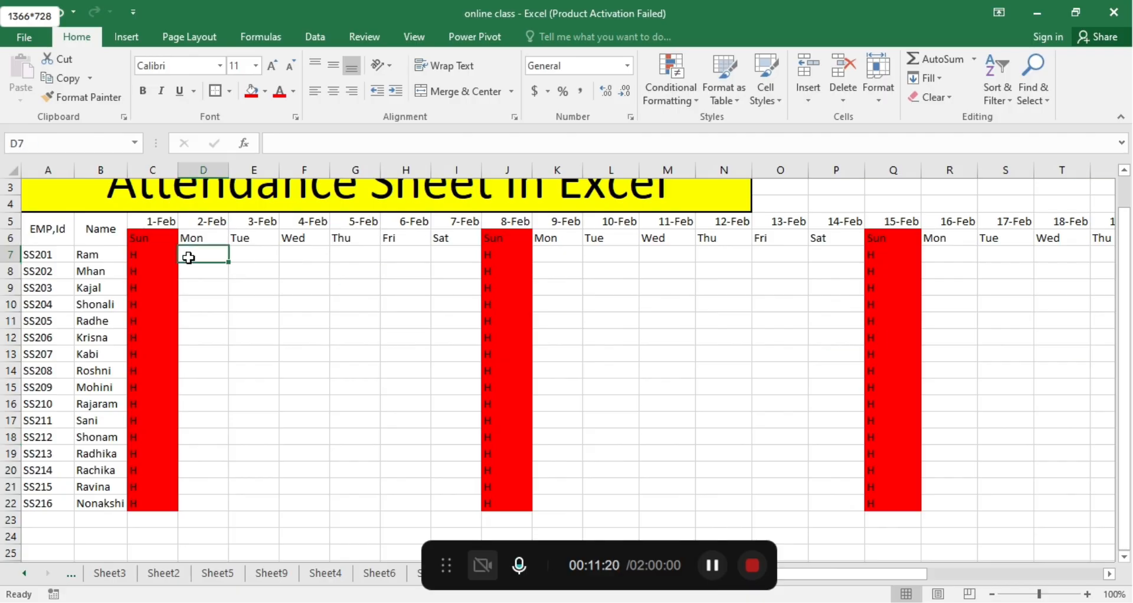
type("P")
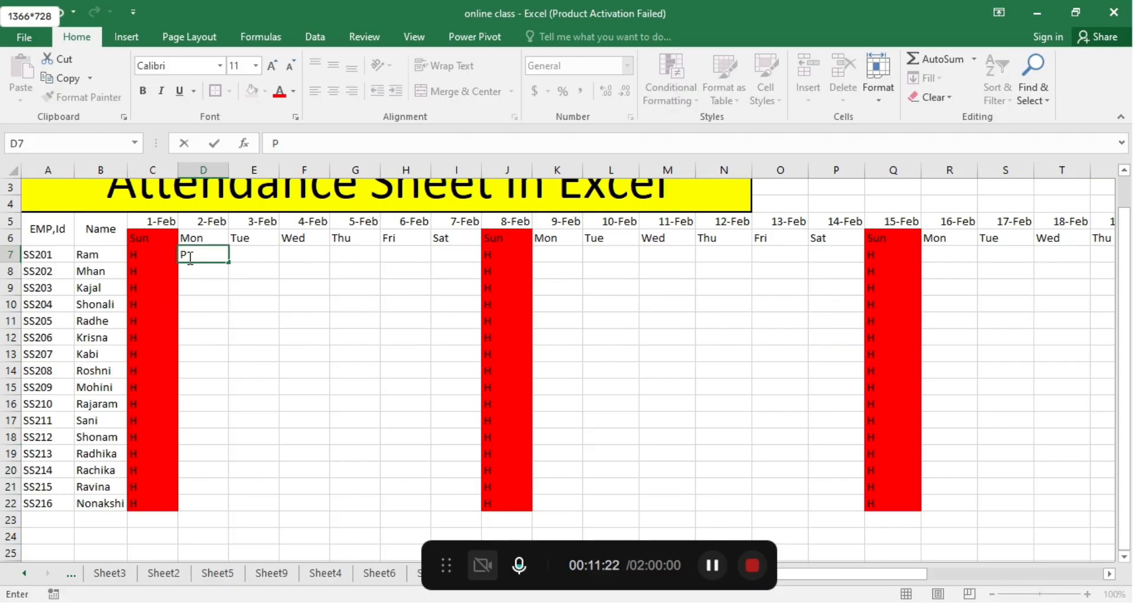
left_click(267, 288)
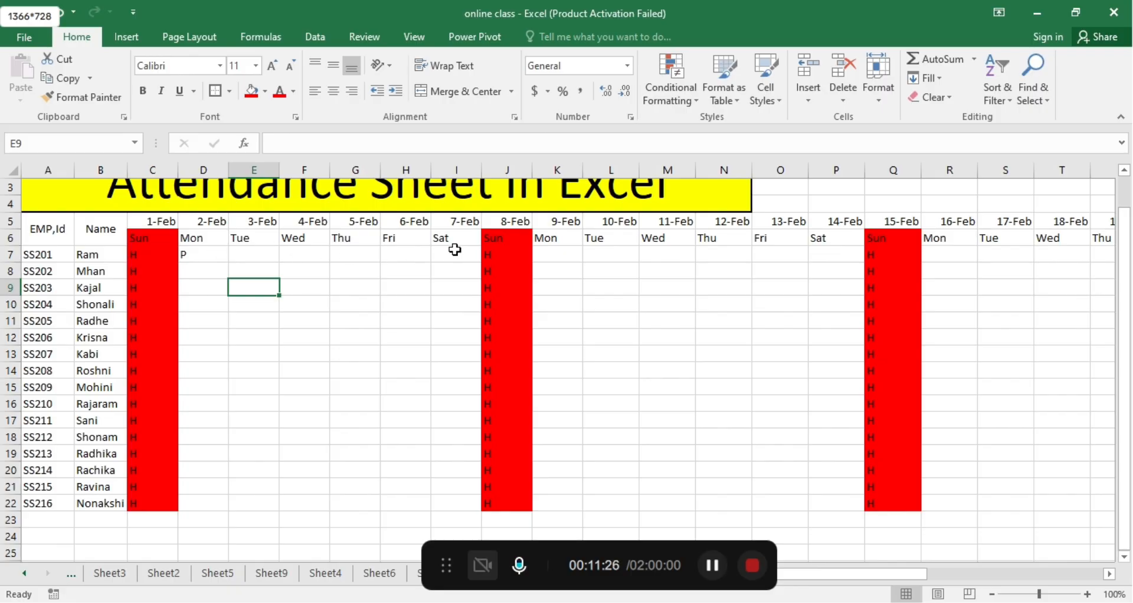
left_click(209, 252)
left_click(293, 327)
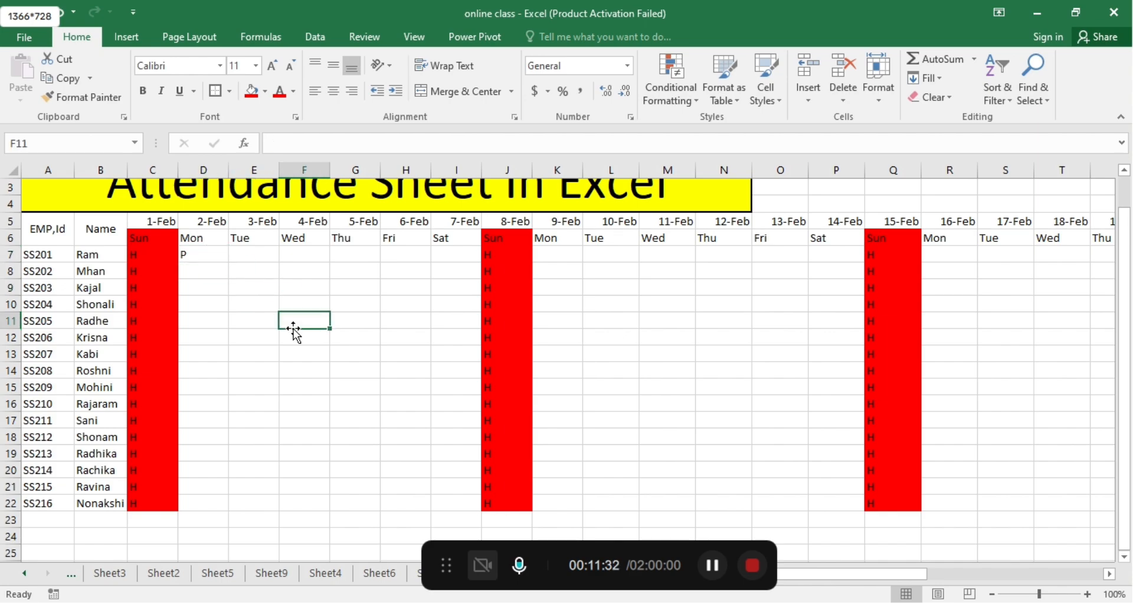
Fill the P mark from D7 across row 7 to I7, covering 2-Feb to 7-Feb and leaving out Sunday.
left_click(206, 255)
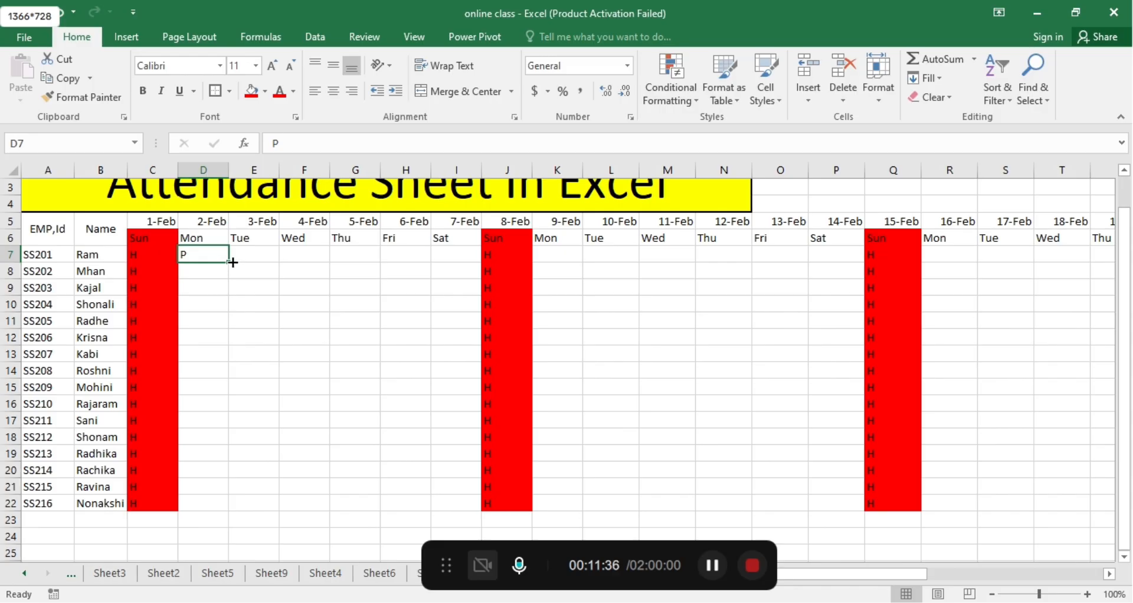
left_click_drag(232, 263, 526, 408)
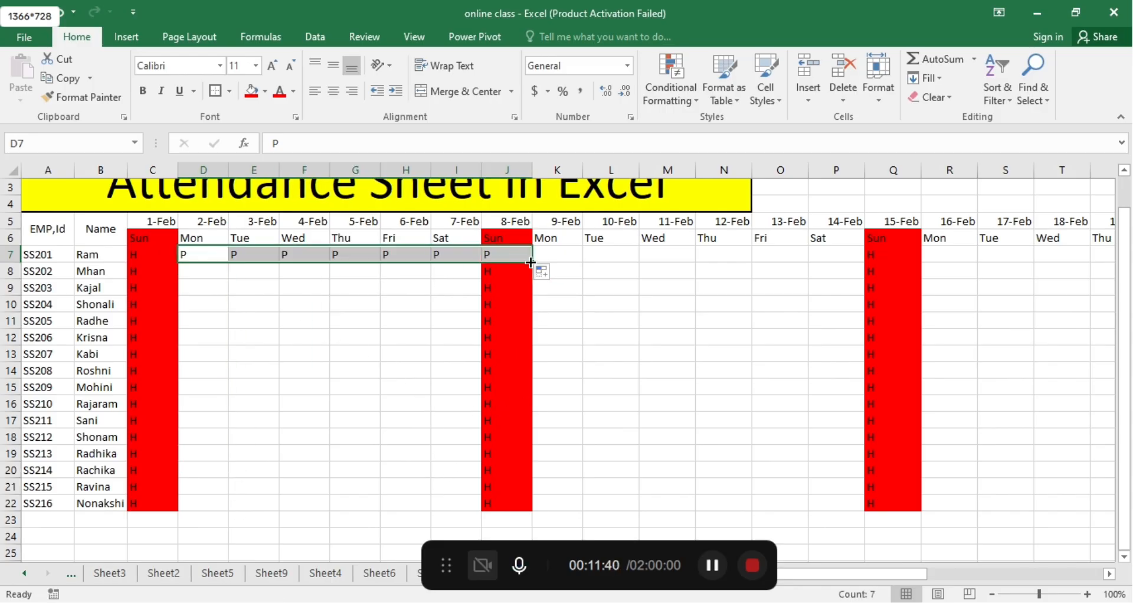
key("ctrl+z")
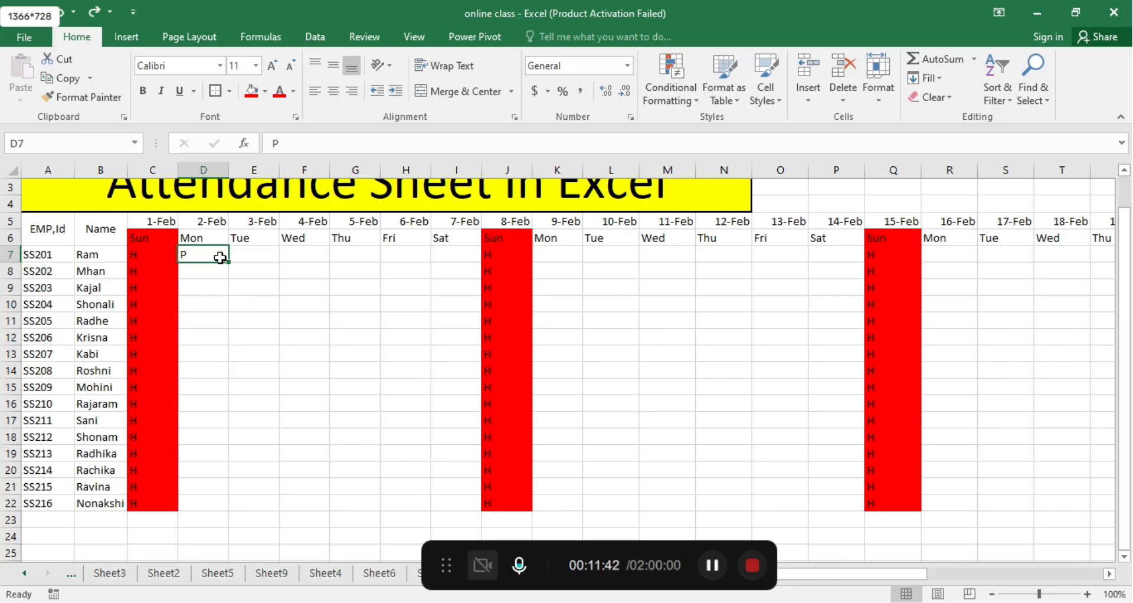
left_click_drag(230, 263, 465, 265)
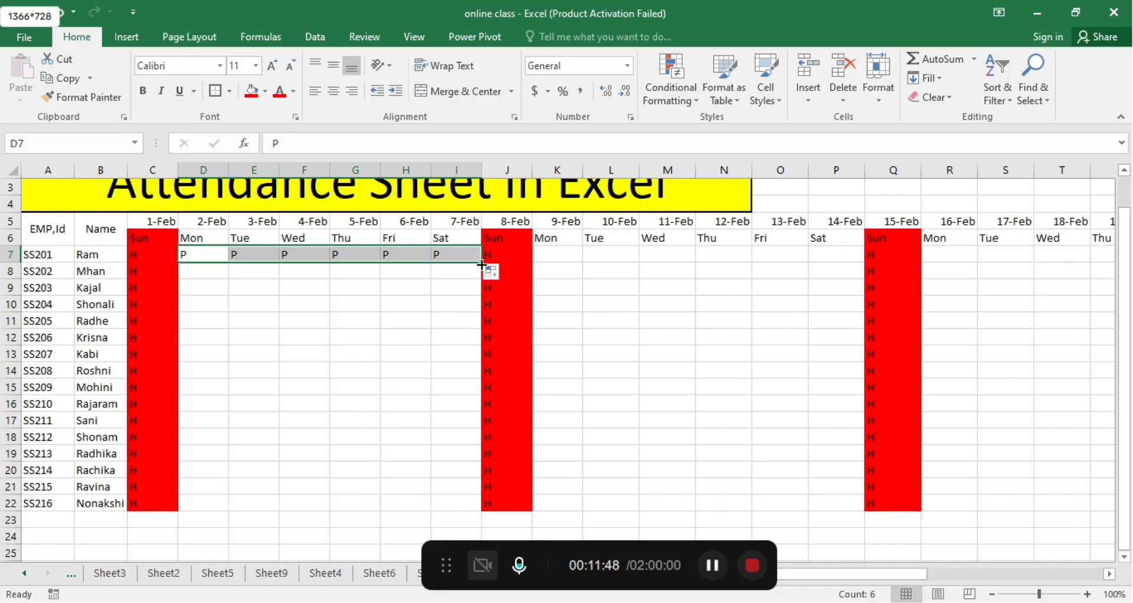
Fill the P marks from D7:I7 down to row 22 and copy that block to K7 for 9-Feb to 14-Feb.
left_click_drag(481, 264, 461, 505)
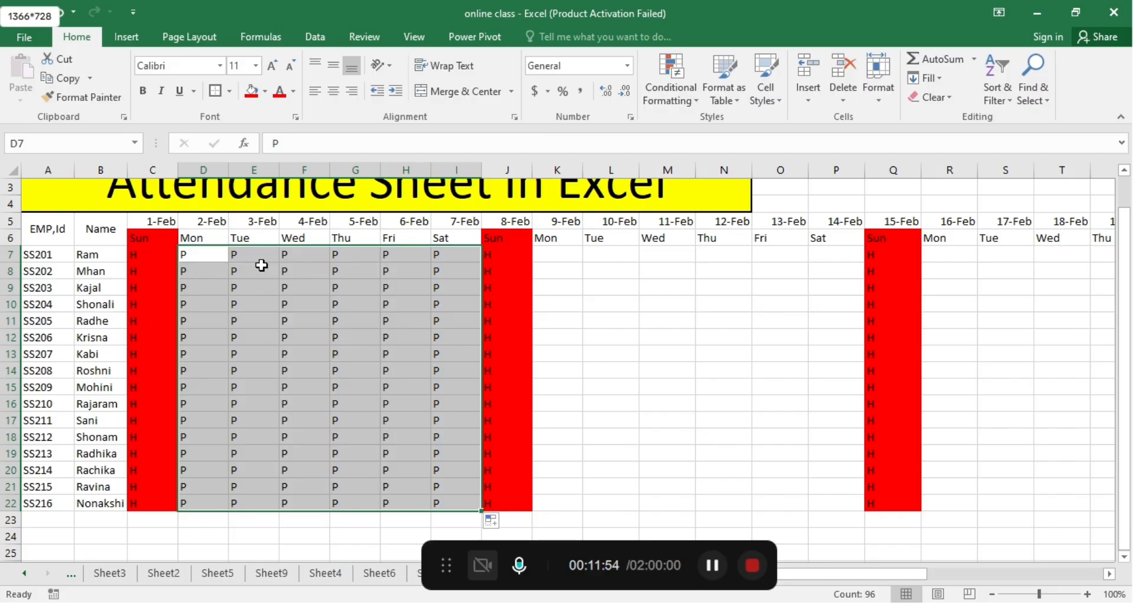
left_click(594, 317)
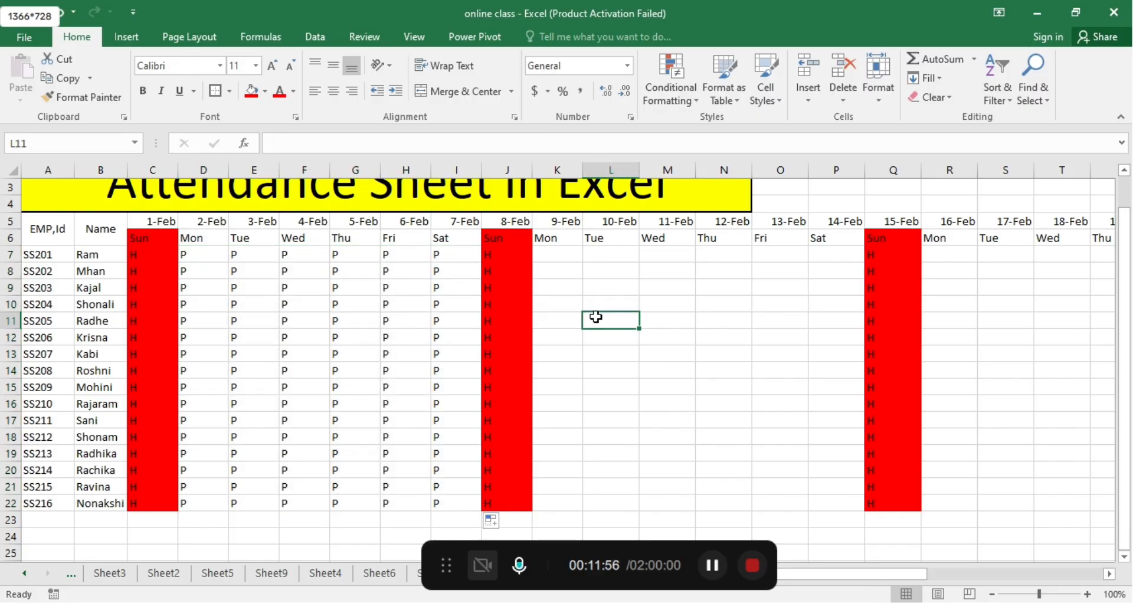
left_click_drag(202, 253, 434, 462)
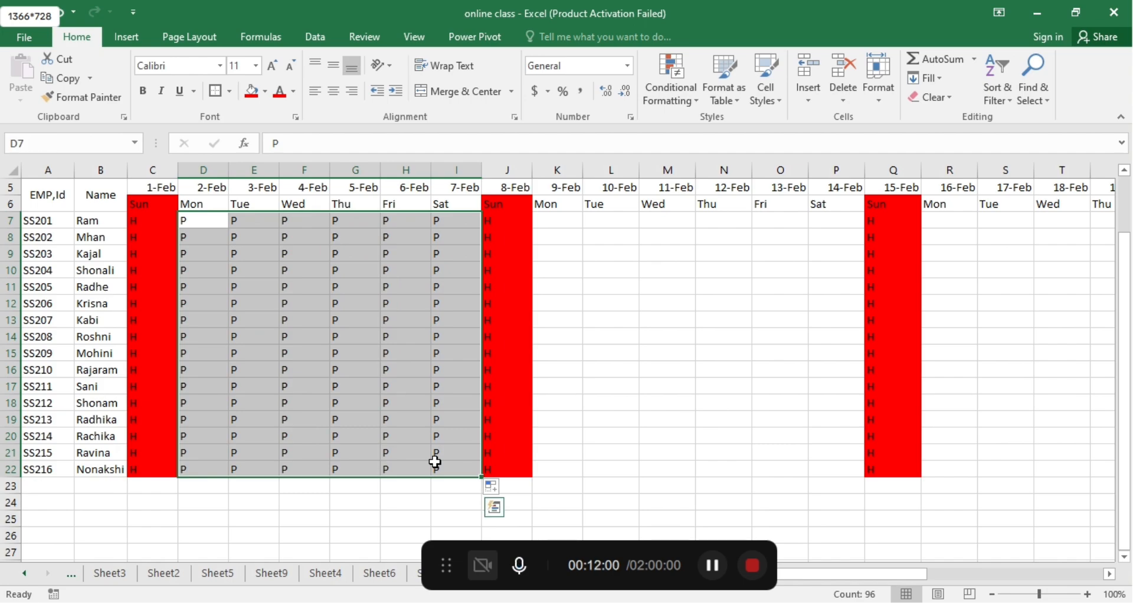
key("ctrl+c")
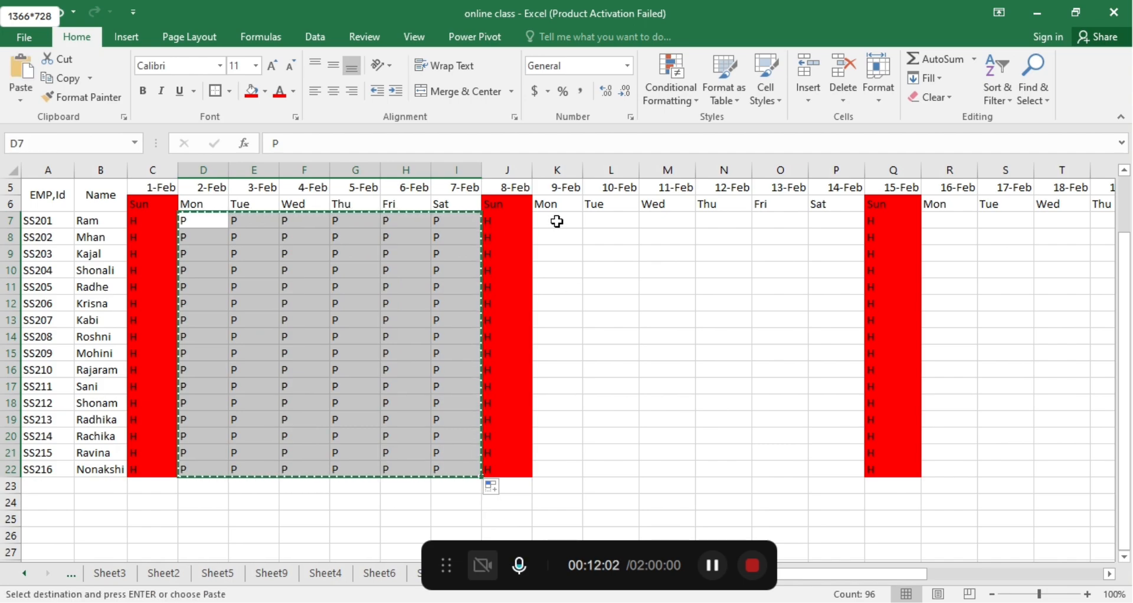
left_click(557, 221)
key("ctrl+v")
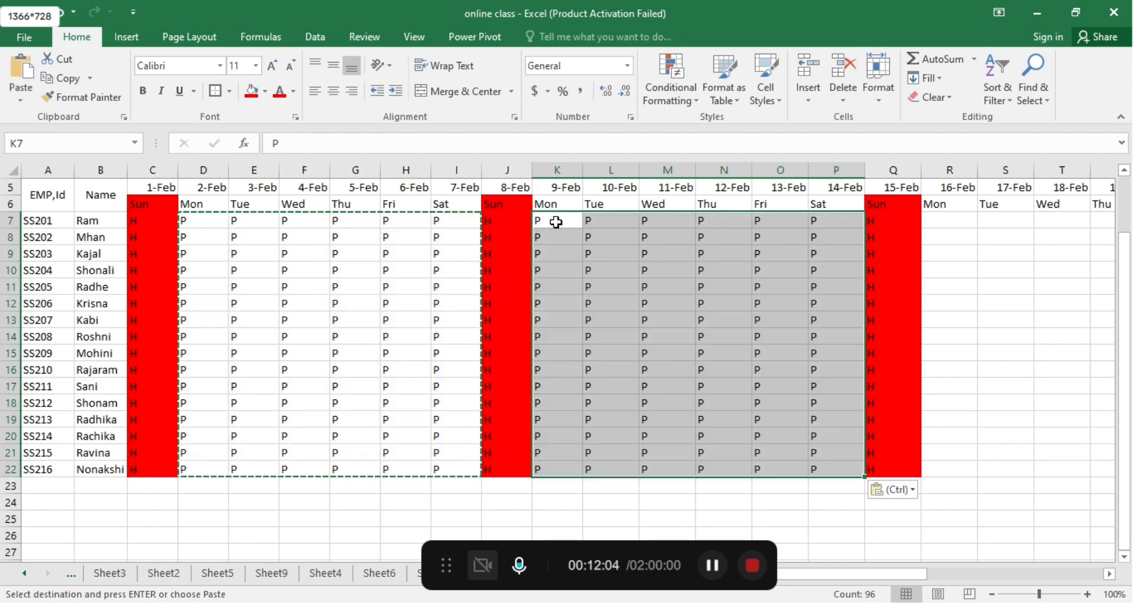
Paste the copied block of P marks at R7 for 16-Feb to 21-Feb and at Y7 for 23-Feb to 28-Feb.
scroll(556, 221, "right", 7)
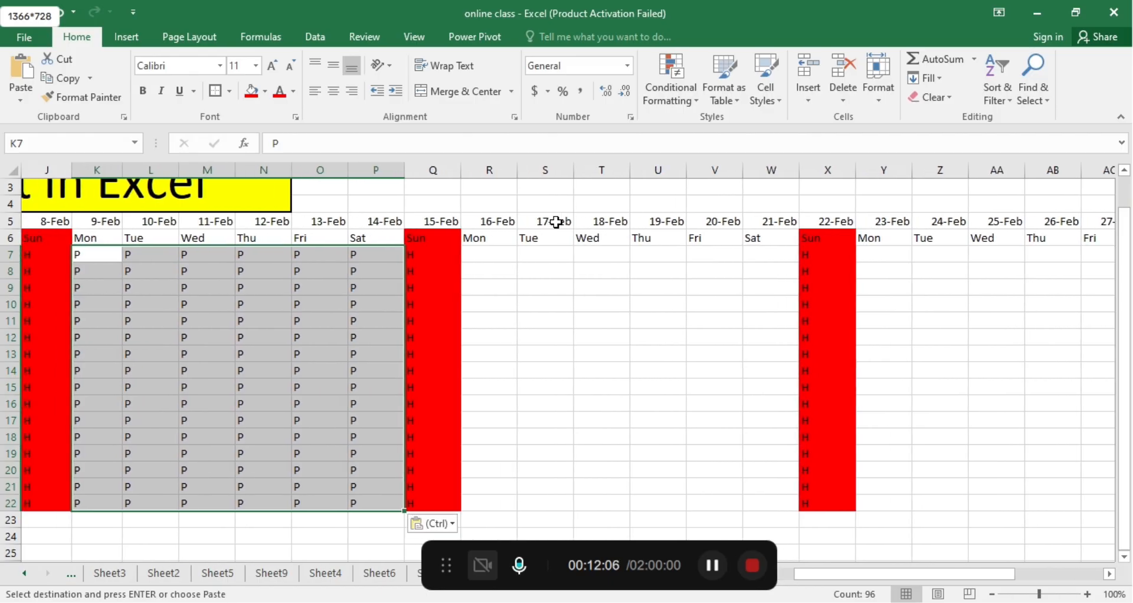
left_click(490, 259)
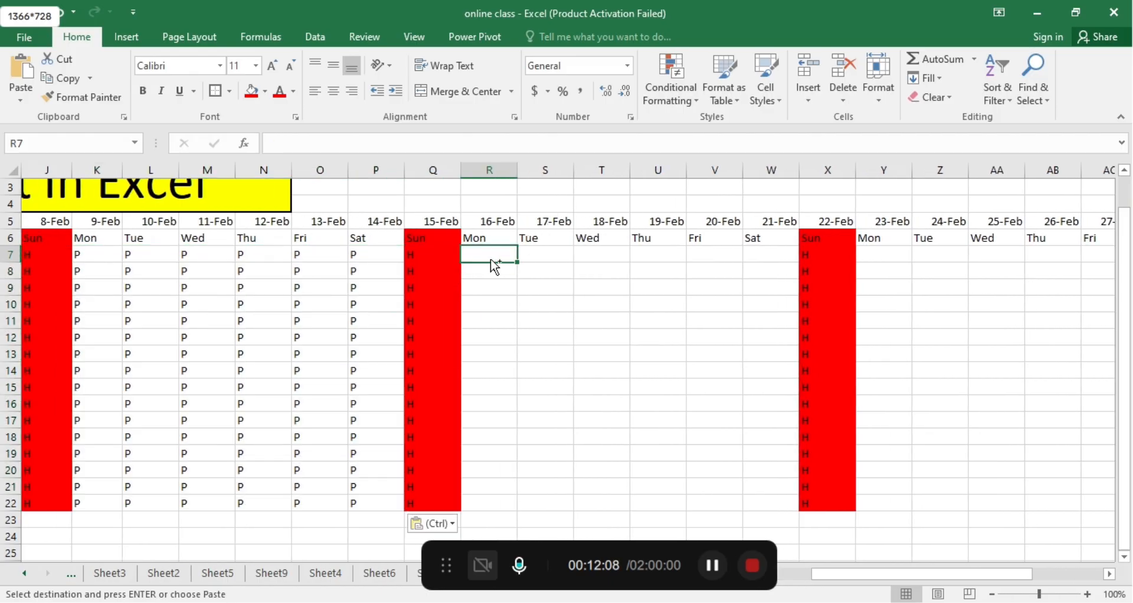
key("ctrl+v")
scroll(490, 258, "right", 9)
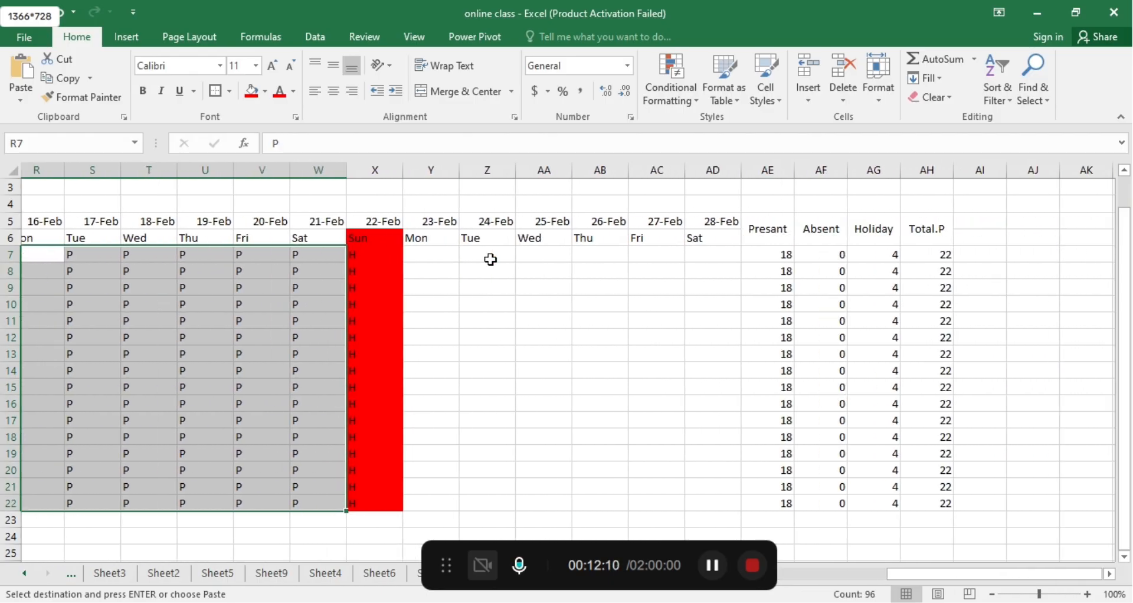
left_click(391, 257)
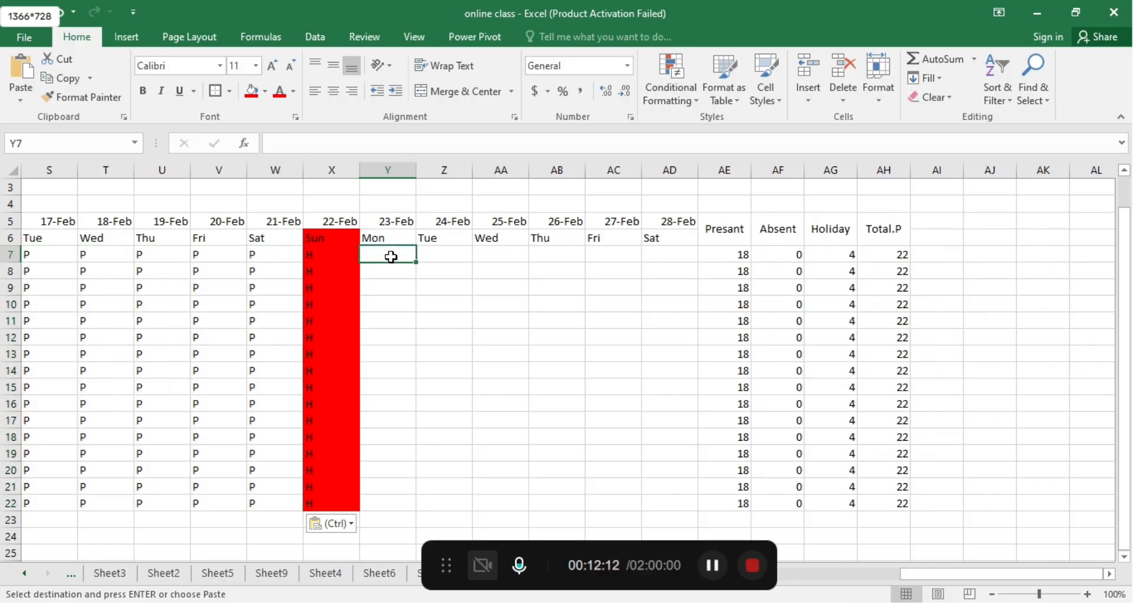
key("ctrl+v")
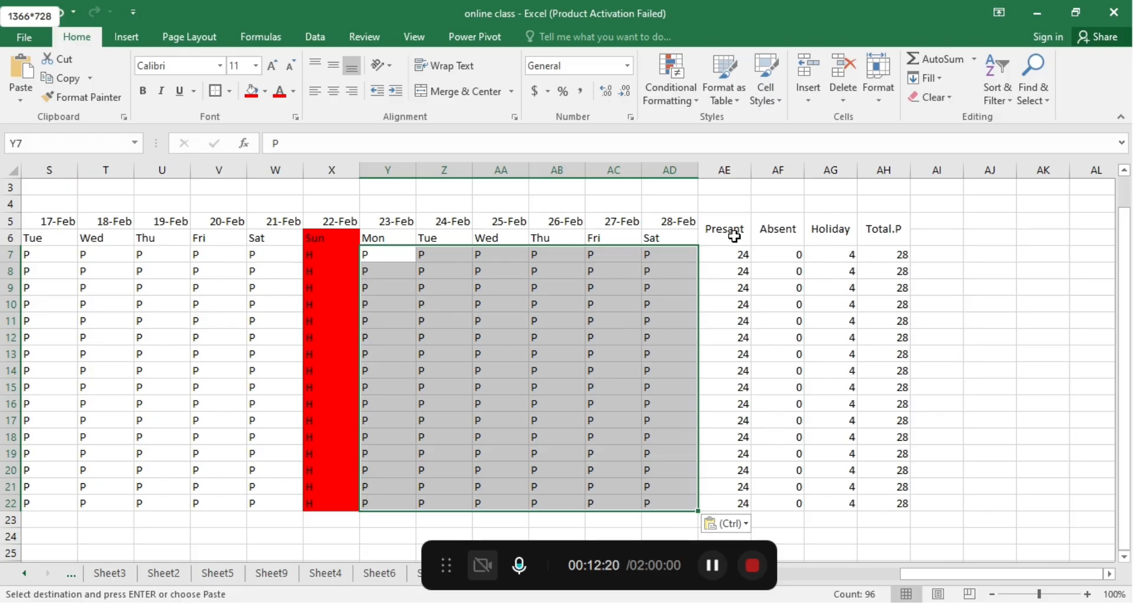
left_click(957, 367)
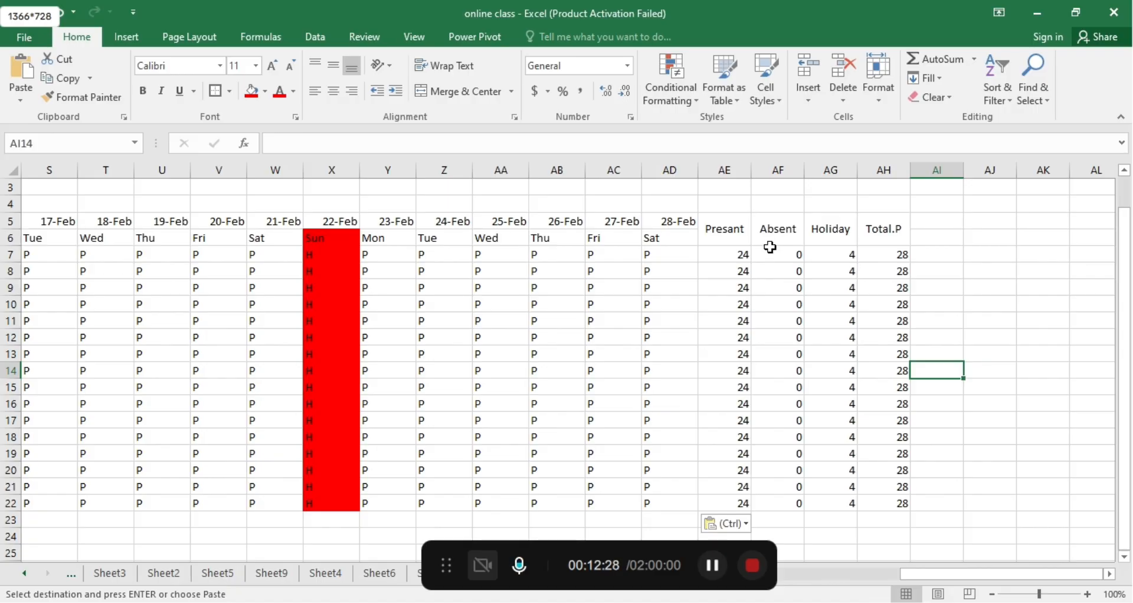
Mark absences by entering A in Y7 for 23-Feb, AA9 for 25-Feb and AC15 for 27-Feb.
left_click(387, 256)
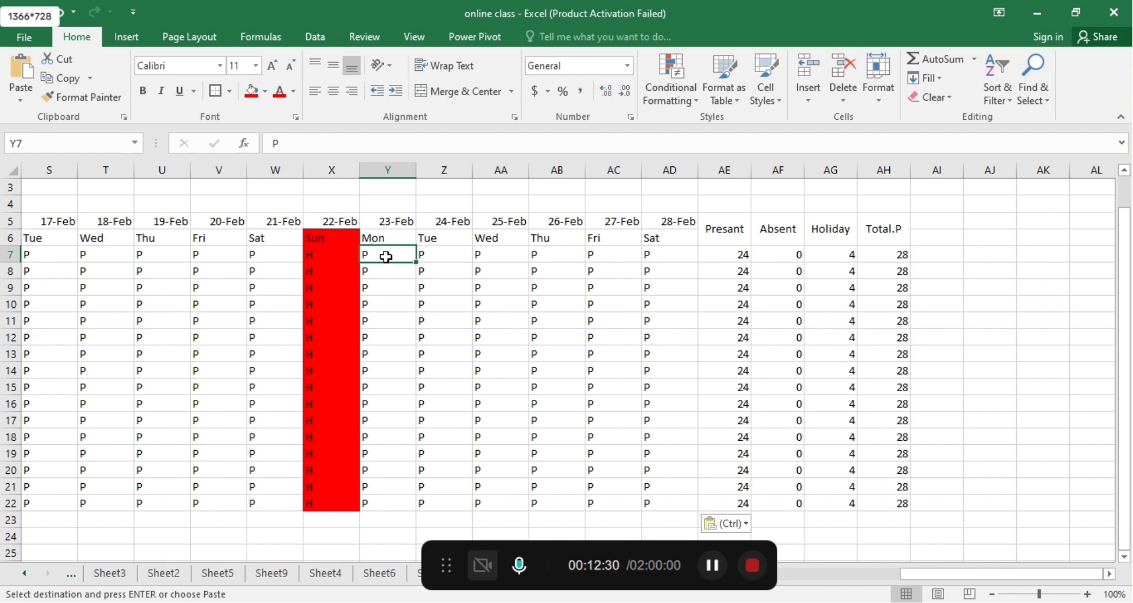
type("A")
left_click(482, 291)
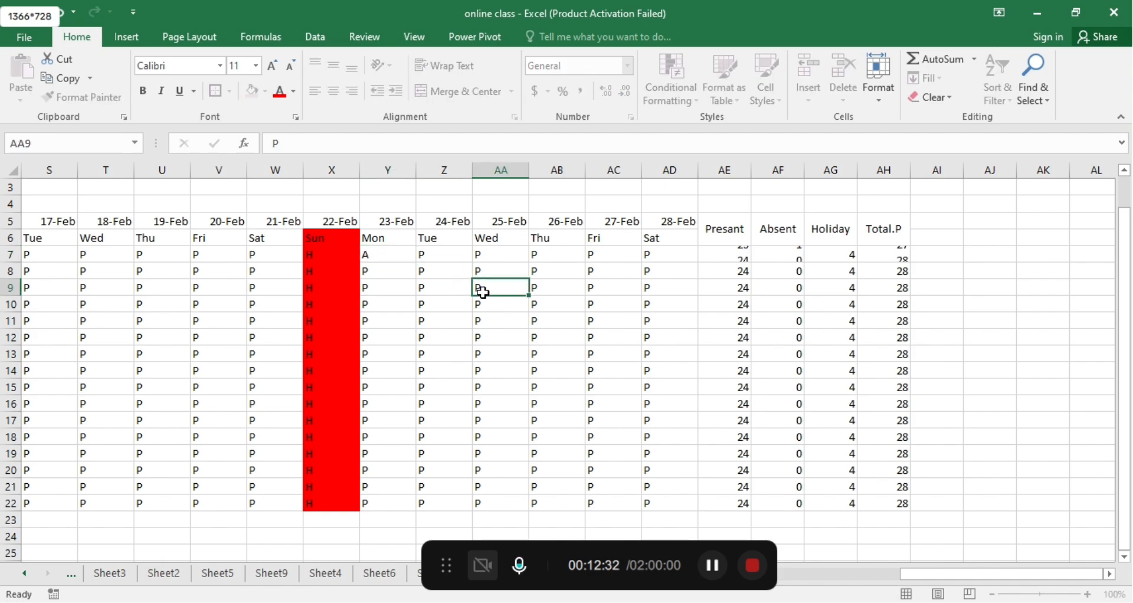
type("A")
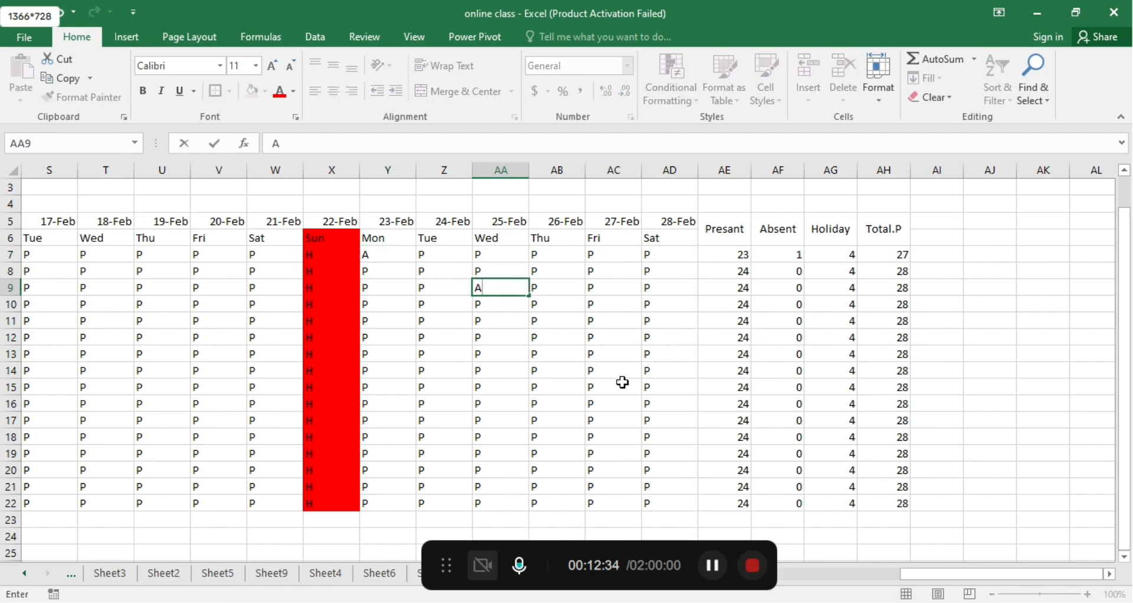
left_click(622, 382)
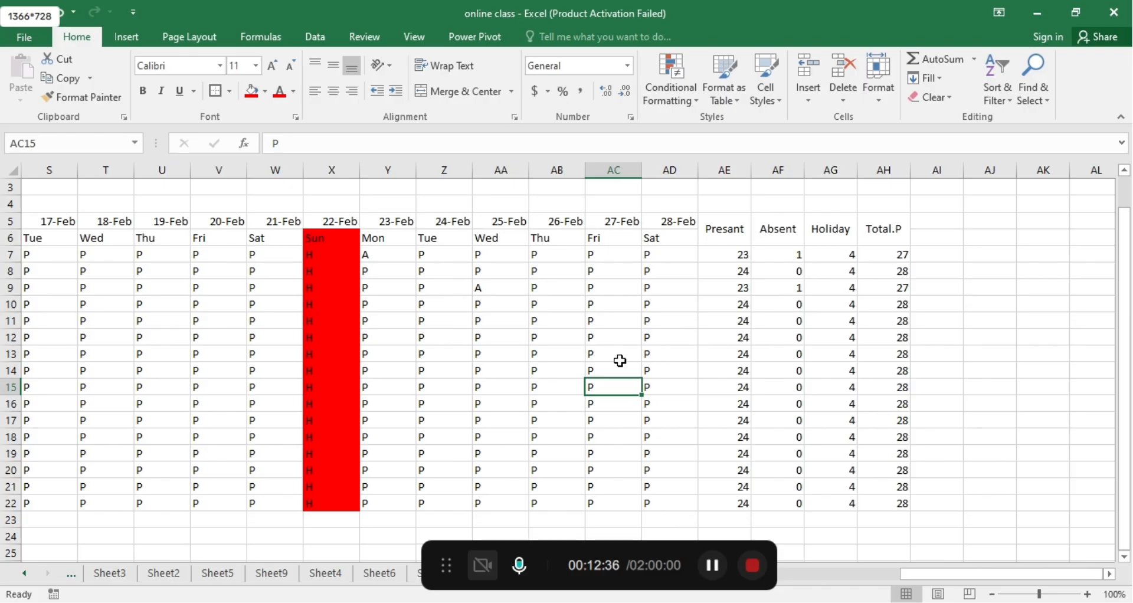
type("A")
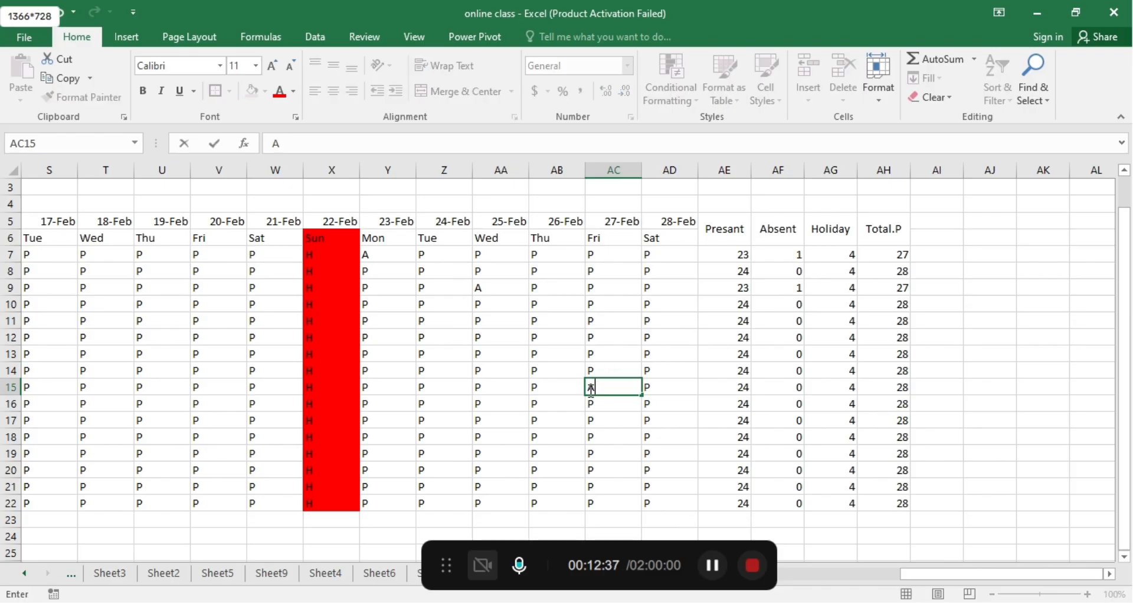
Enter A as the absence mark in AA18 for 25-Feb, and in Y20 and AA20 for 23-Feb and 25-Feb.
left_click(499, 435)
type("A")
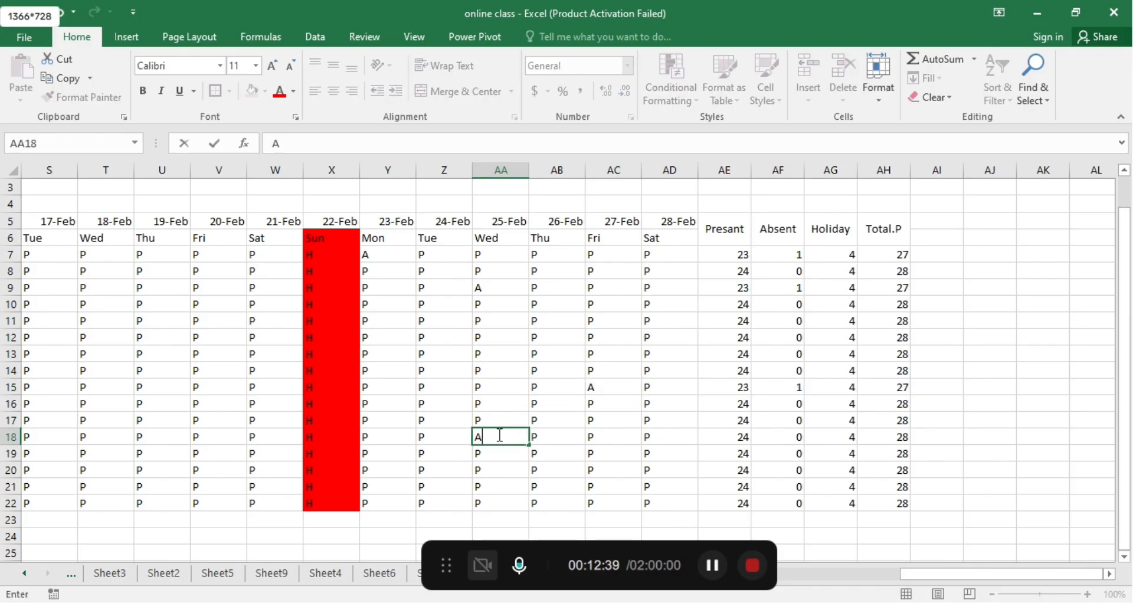
left_click(424, 472)
left_click(413, 472)
type("A")
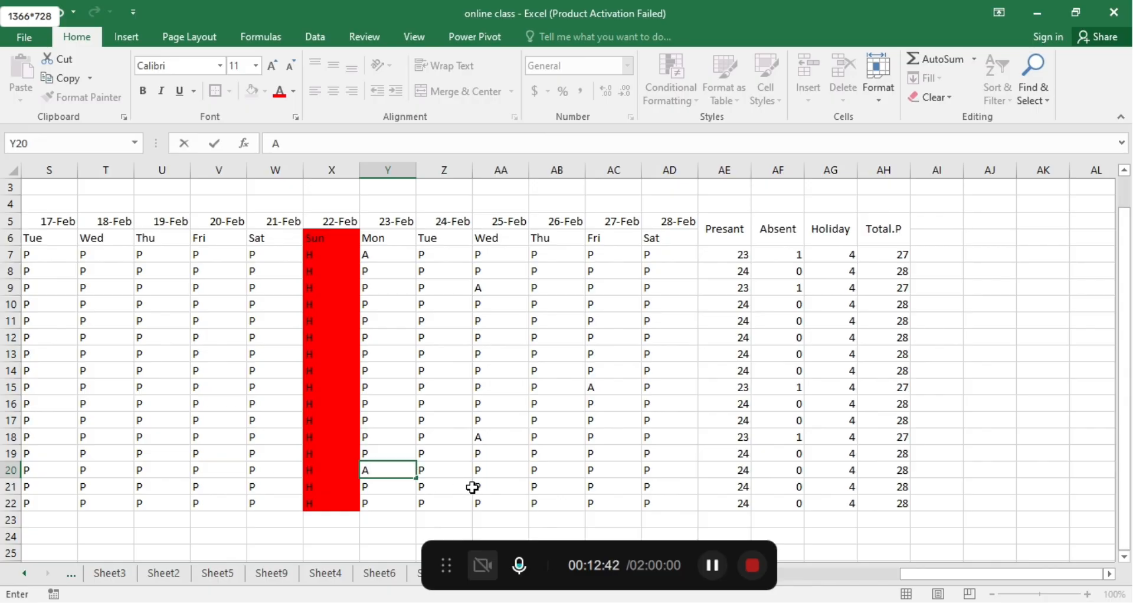
left_click(500, 472)
type("A")
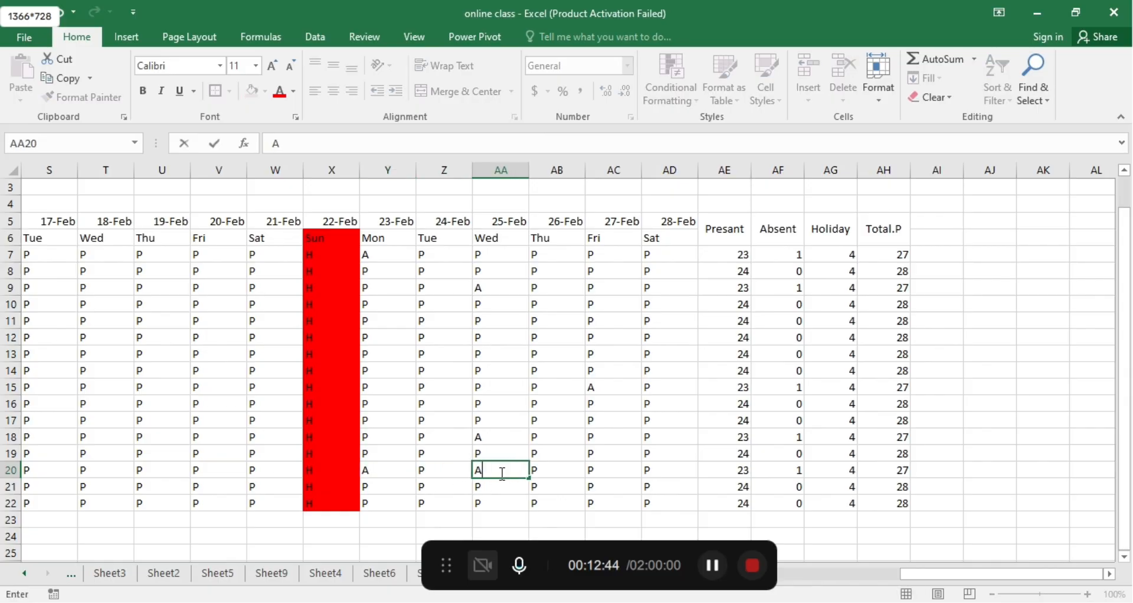
left_click(699, 404)
Give the Presant counts in AE7:AE22 a light orange fill.
scroll(699, 403, "up", 1)
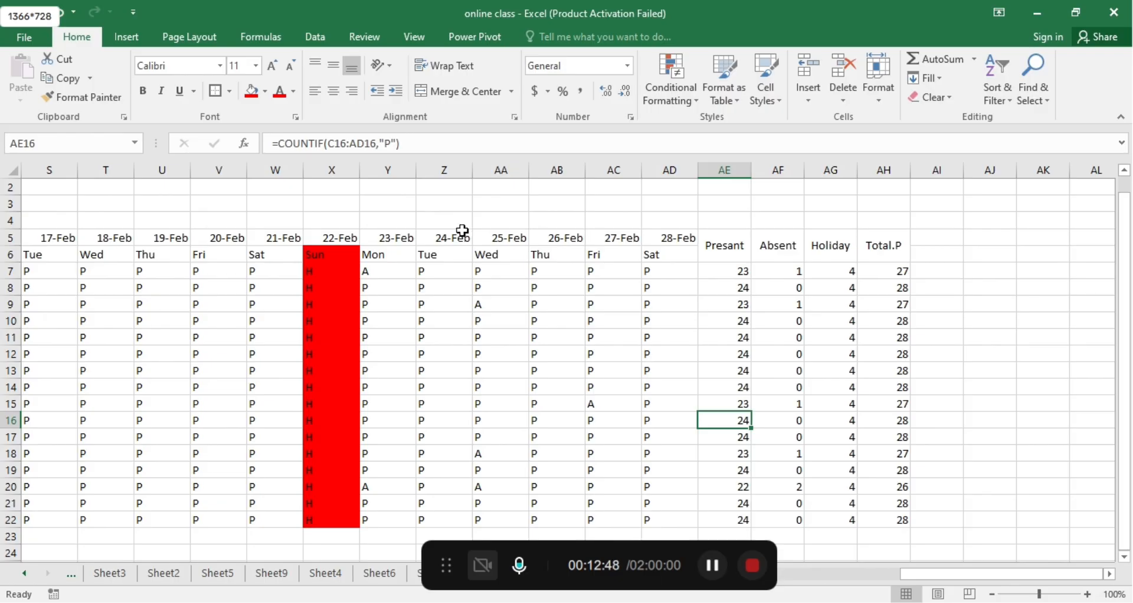
left_click(725, 269)
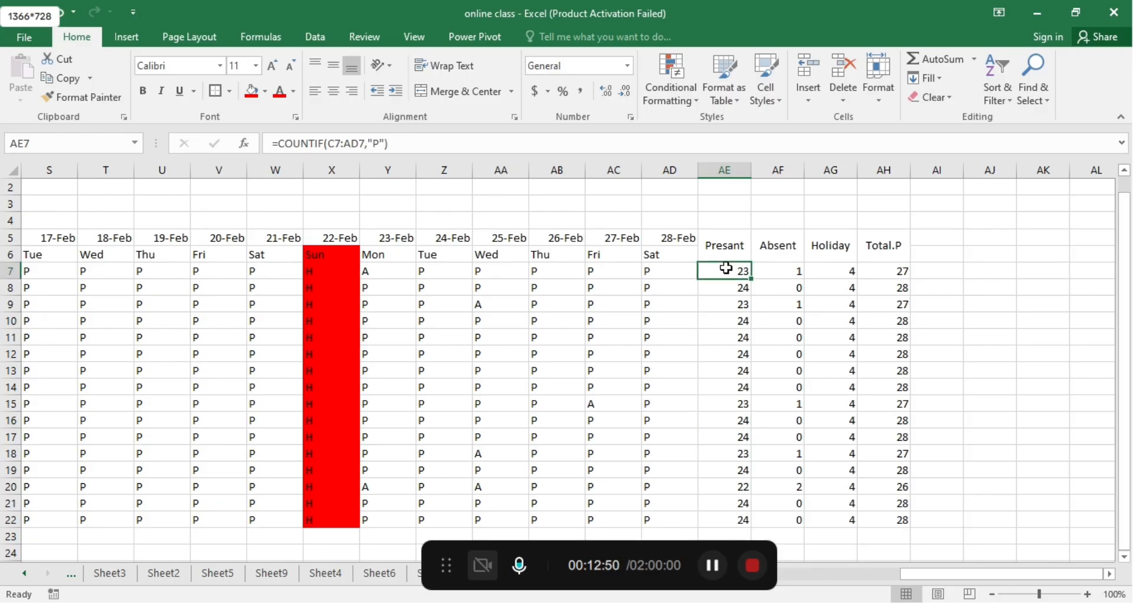
left_click_drag(721, 271, 716, 513)
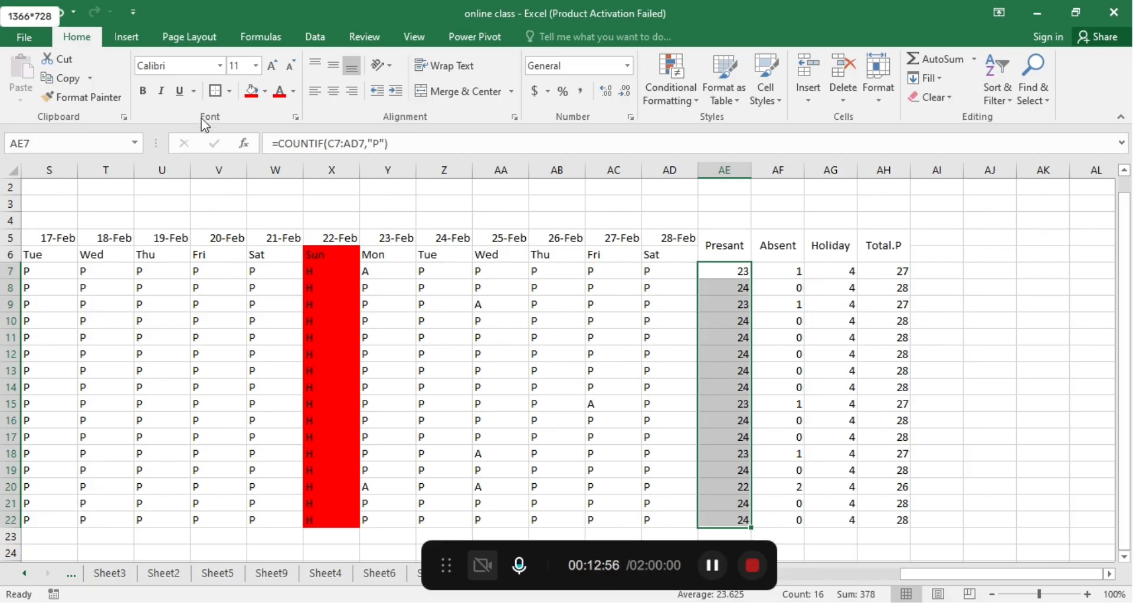
left_click(265, 92)
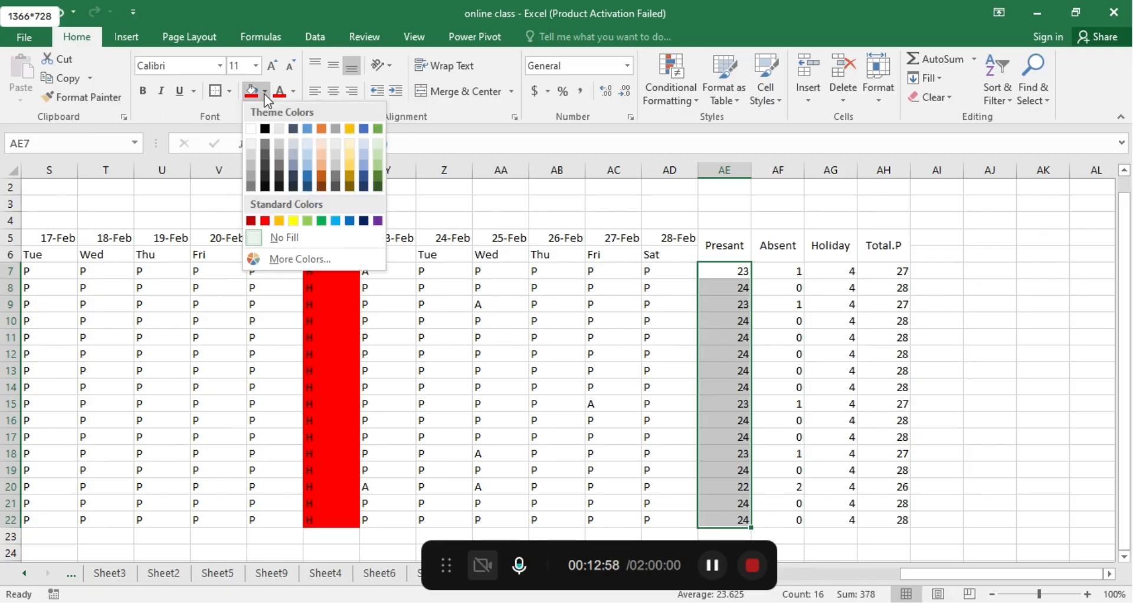
left_click(322, 162)
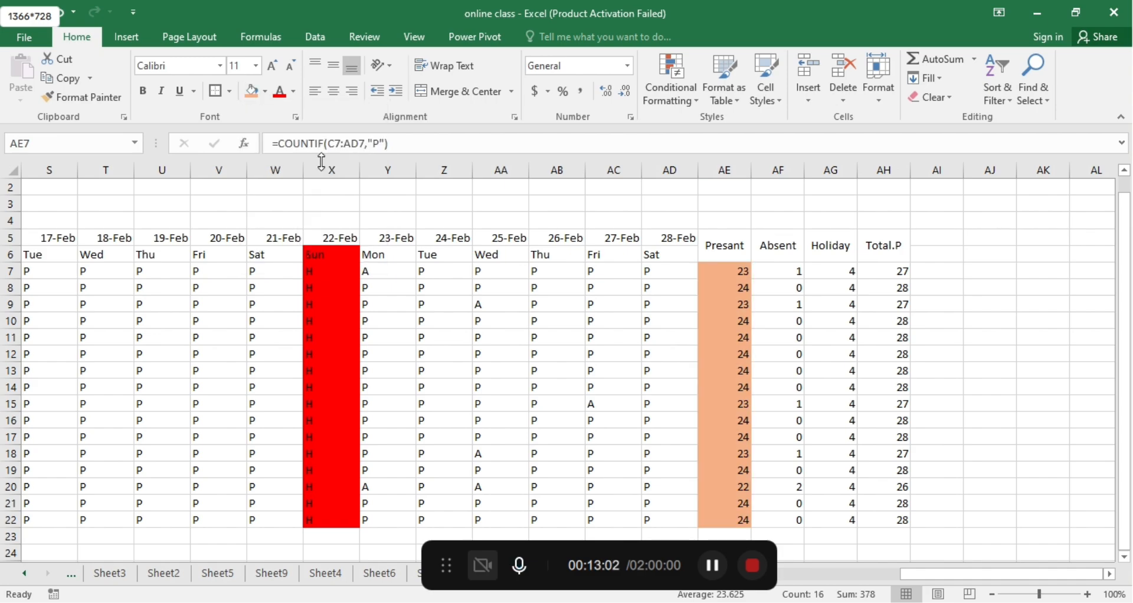
Fill the Absent counts in AF7:AF22 with light blue and the Holiday counts in AG7:AG22 with light gold.
left_click_drag(778, 270, 788, 520)
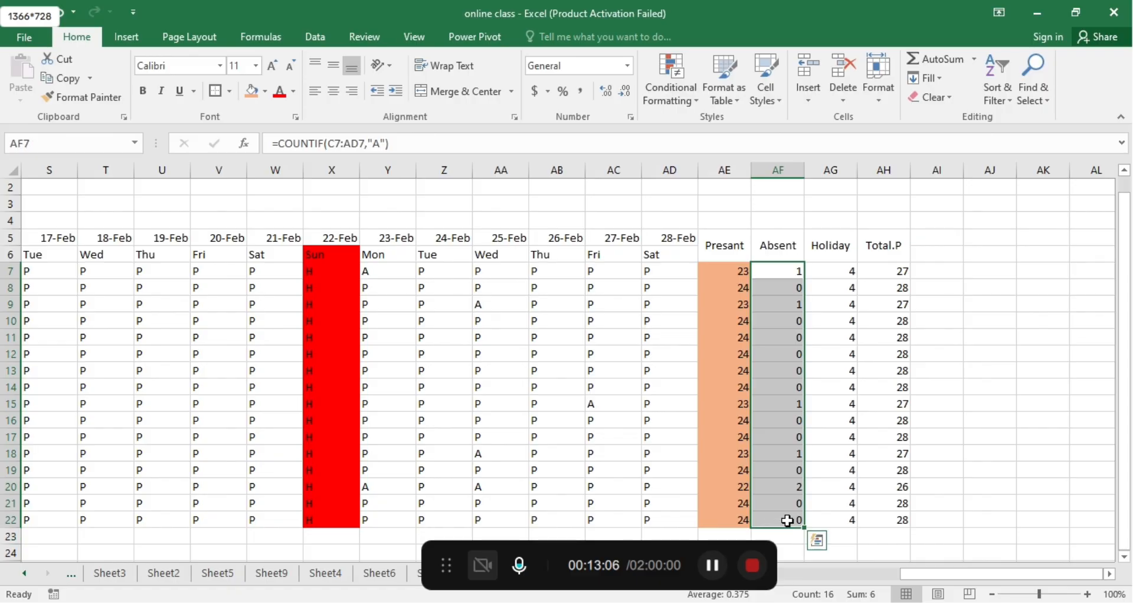
left_click(266, 92)
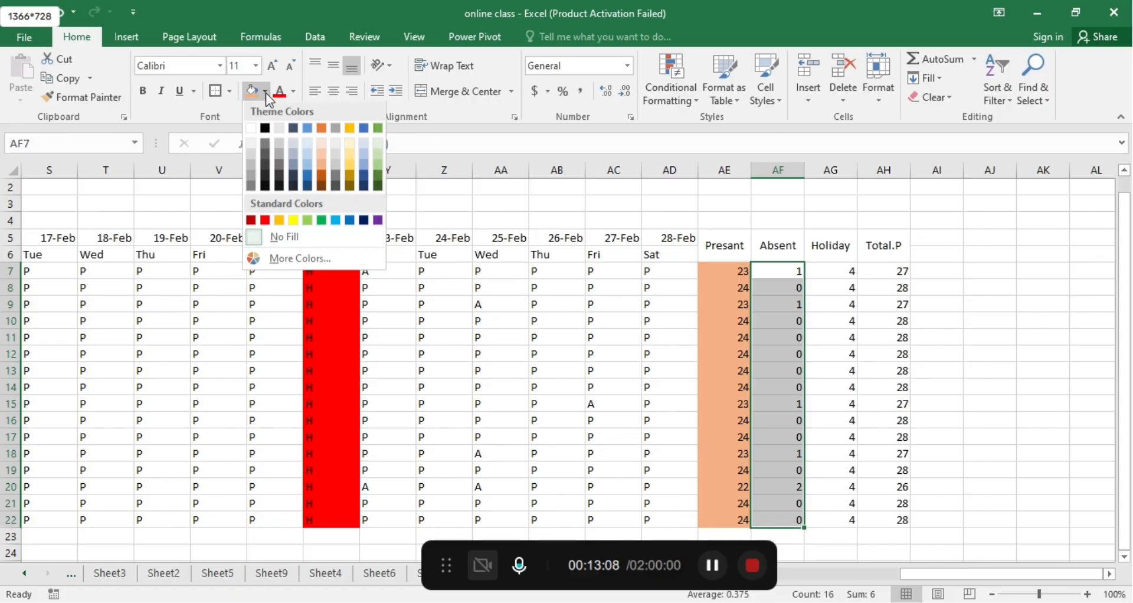
left_click(364, 167)
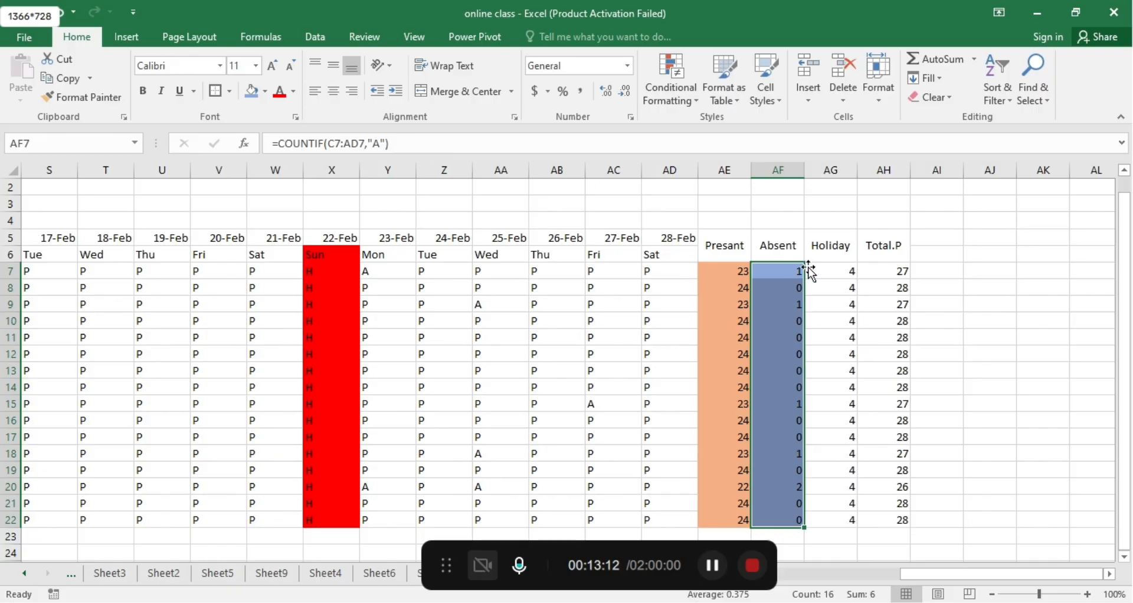
left_click_drag(830, 272, 832, 515)
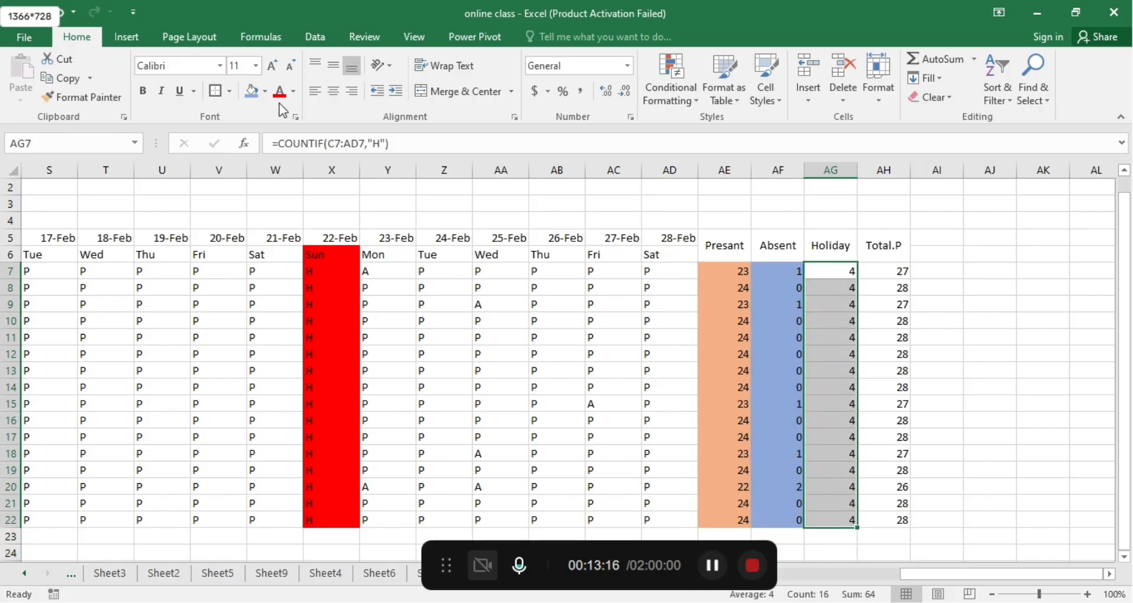
left_click(266, 91)
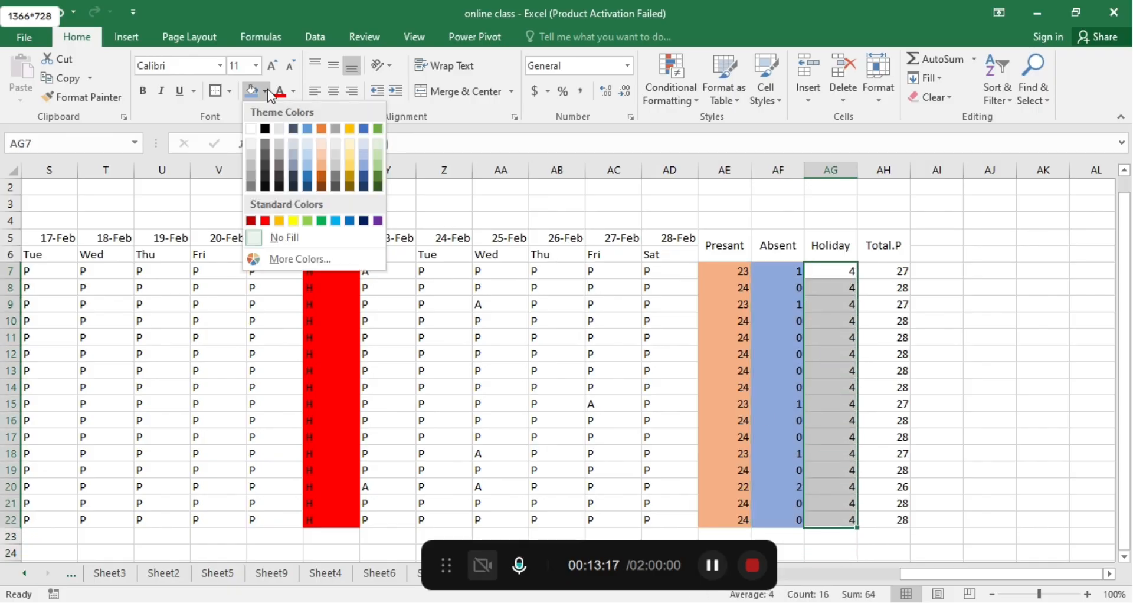
left_click(349, 166)
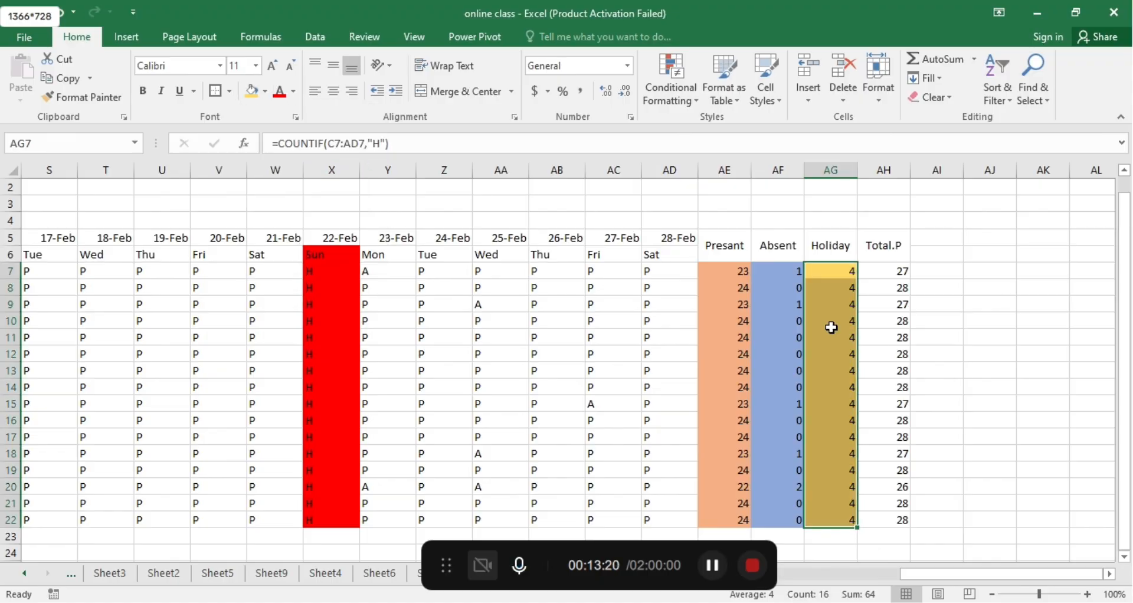
Apply a dark grey fill to the Total.P values in AH7:AH22.
left_click(884, 272)
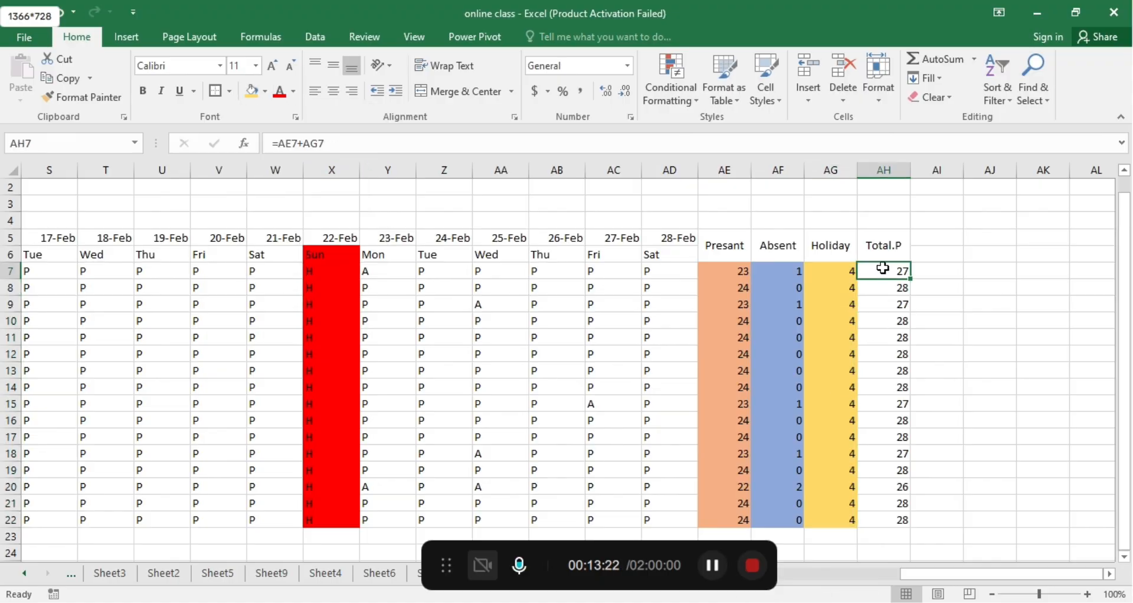
left_click_drag(883, 268, 888, 484)
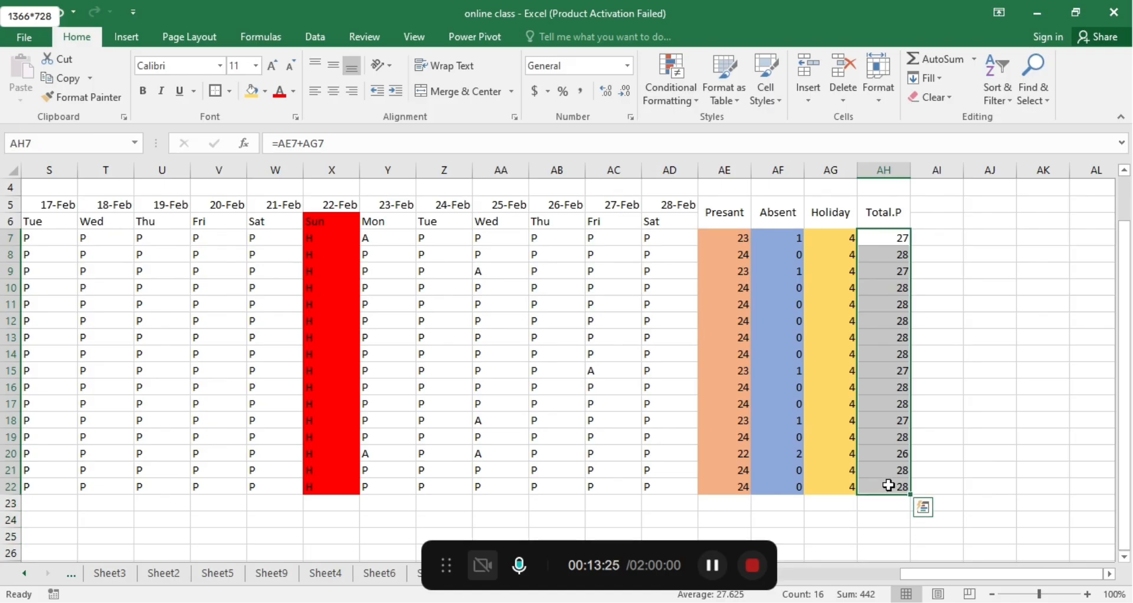
left_click(264, 93)
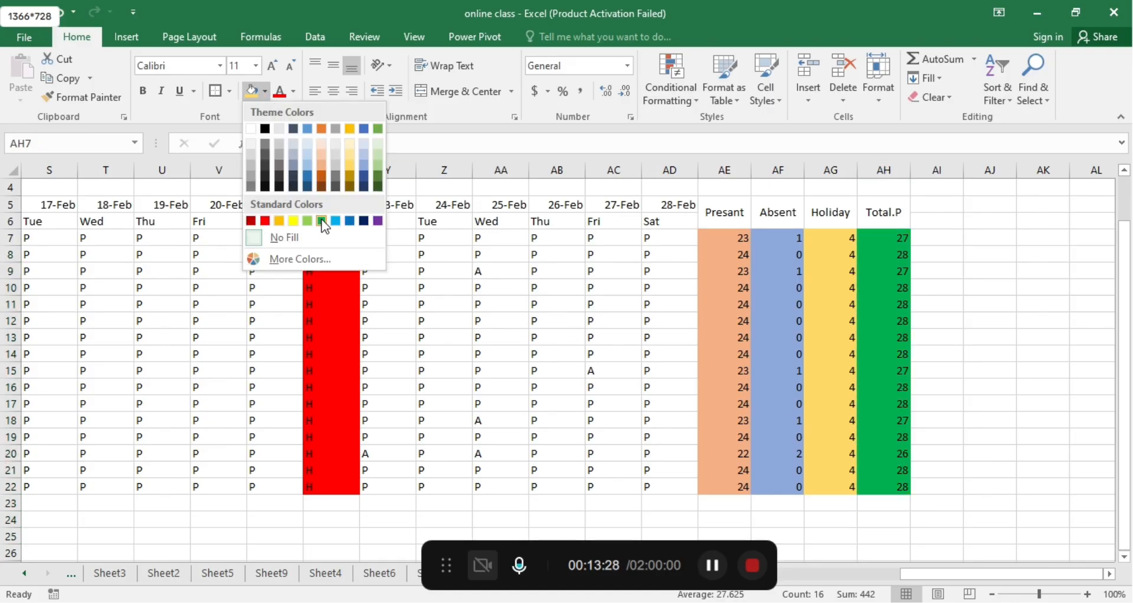
left_click(335, 175)
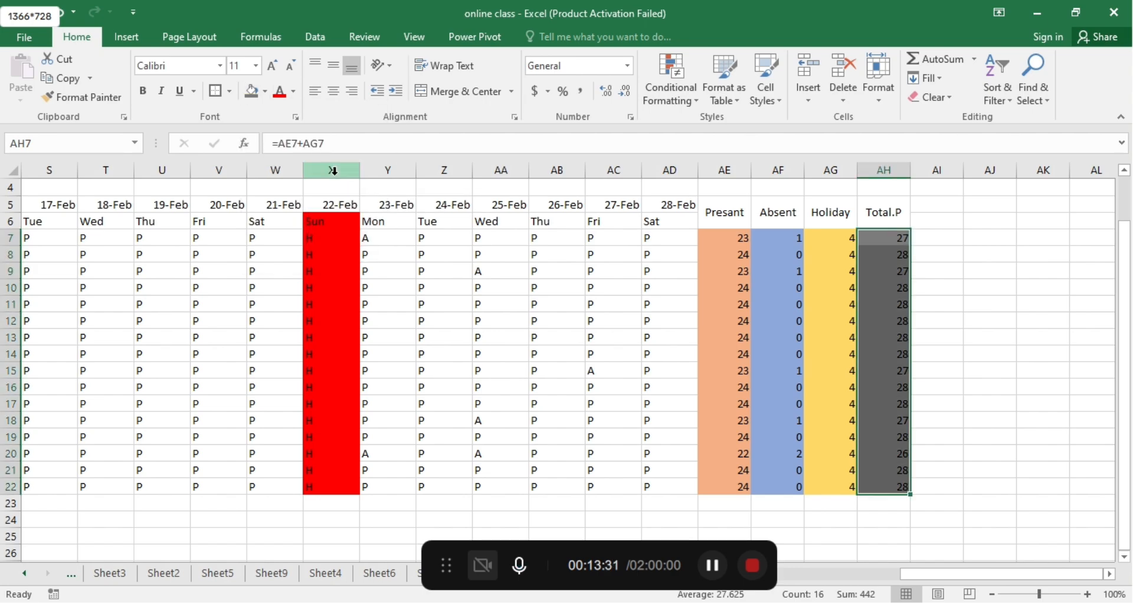
left_click(966, 304)
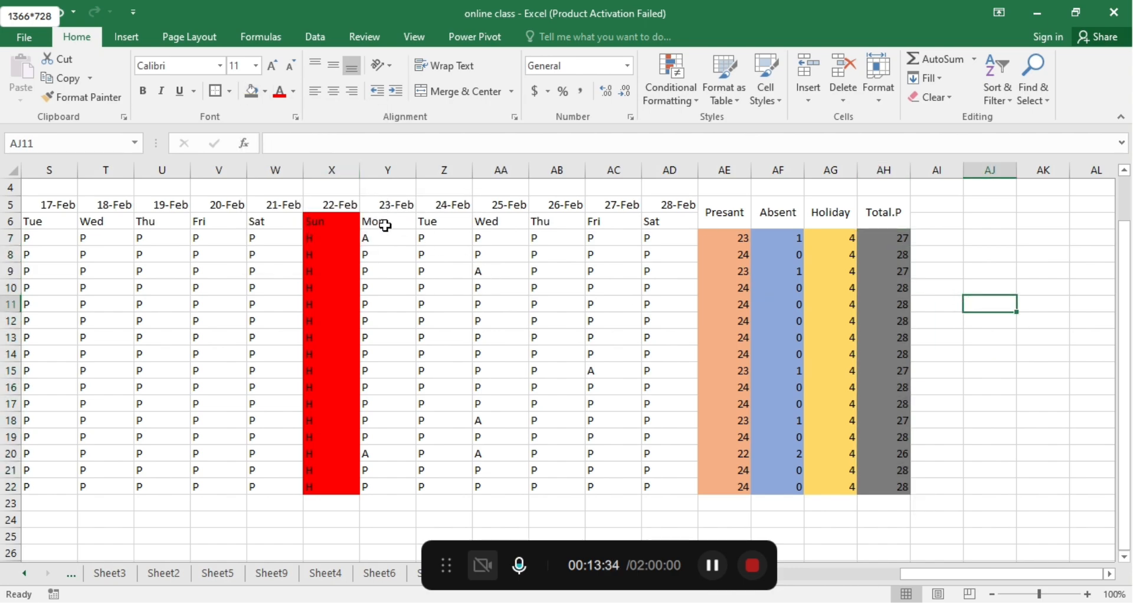
Fill the attendance marks for 2-Feb to 7-Feb in D7:I22 with blue.
scroll(307, 275, "left", 9)
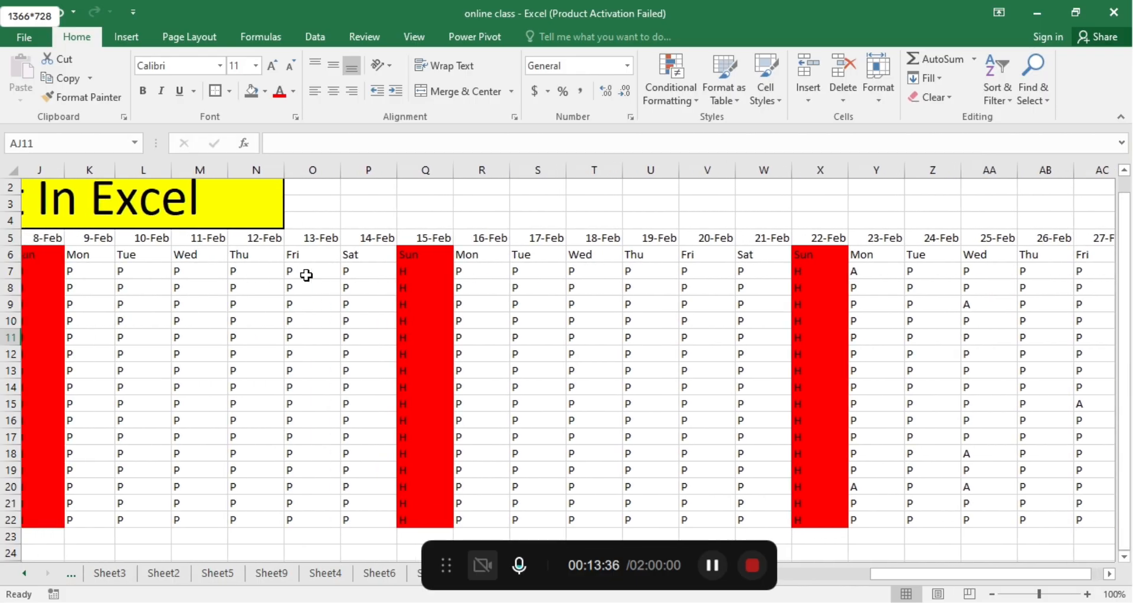
scroll(307, 274, "left", 1)
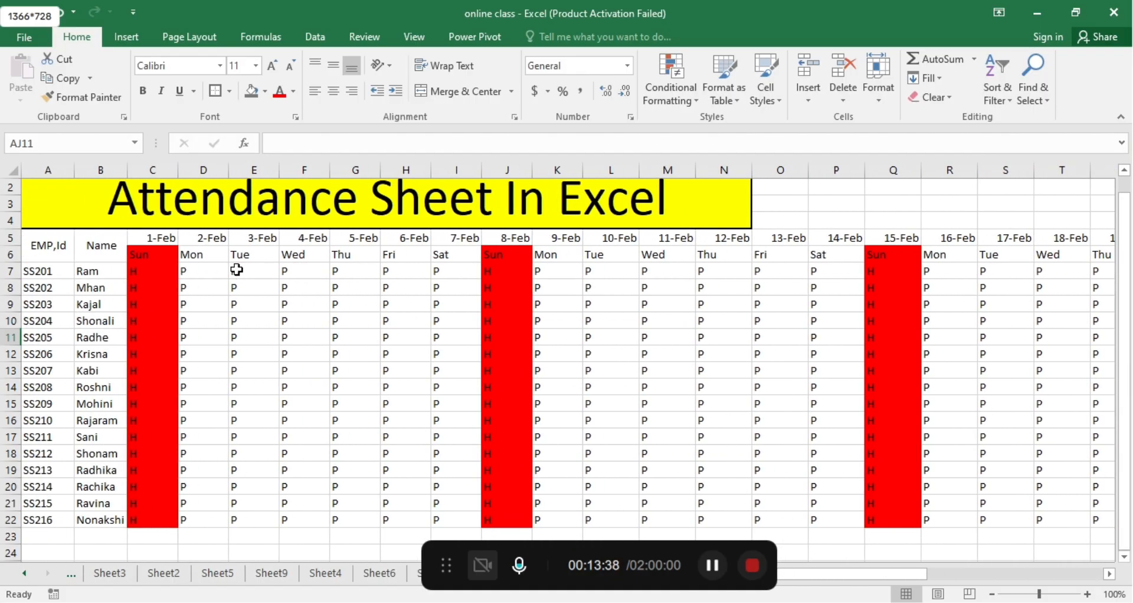
left_click_drag(190, 270, 438, 483)
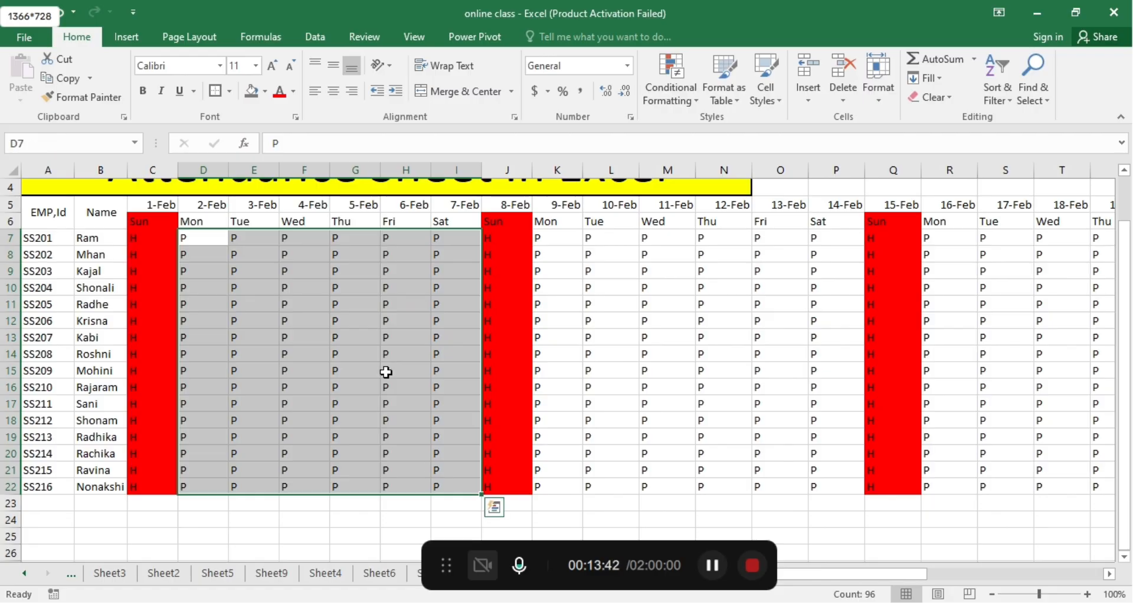
left_click(264, 92)
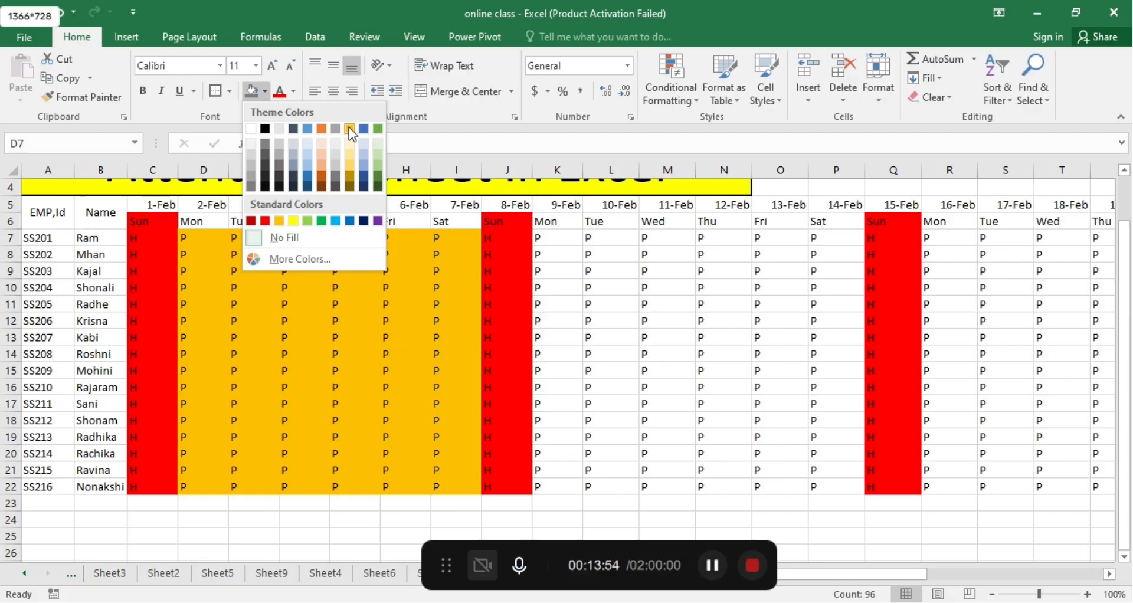
left_click(362, 129)
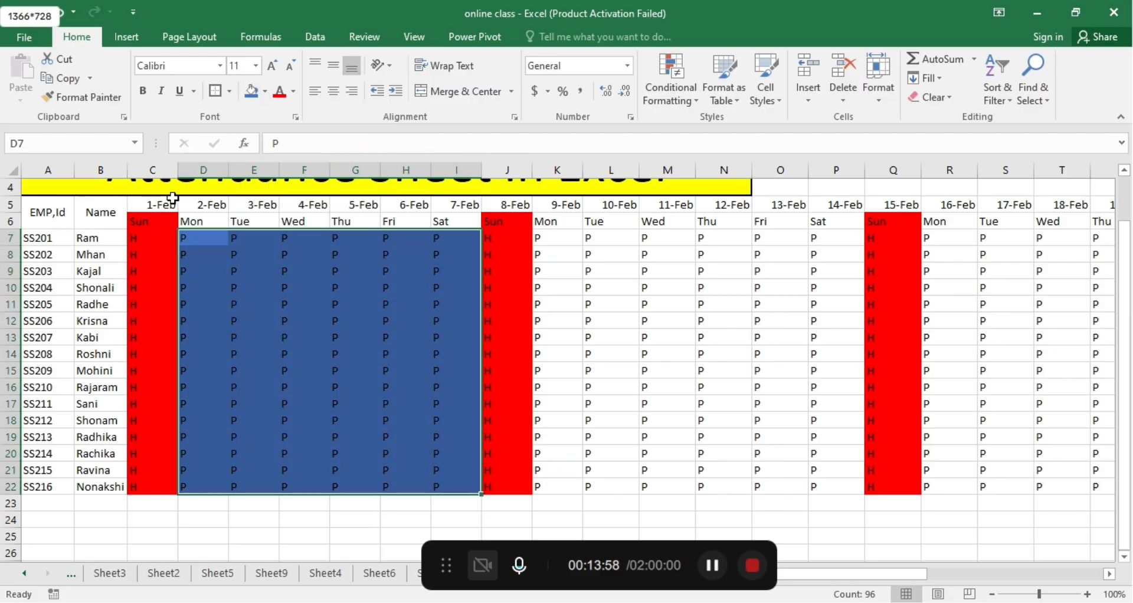
Give the date and weekday headers in C5:AD6 a light green fill.
left_click_drag(152, 202, 800, 222)
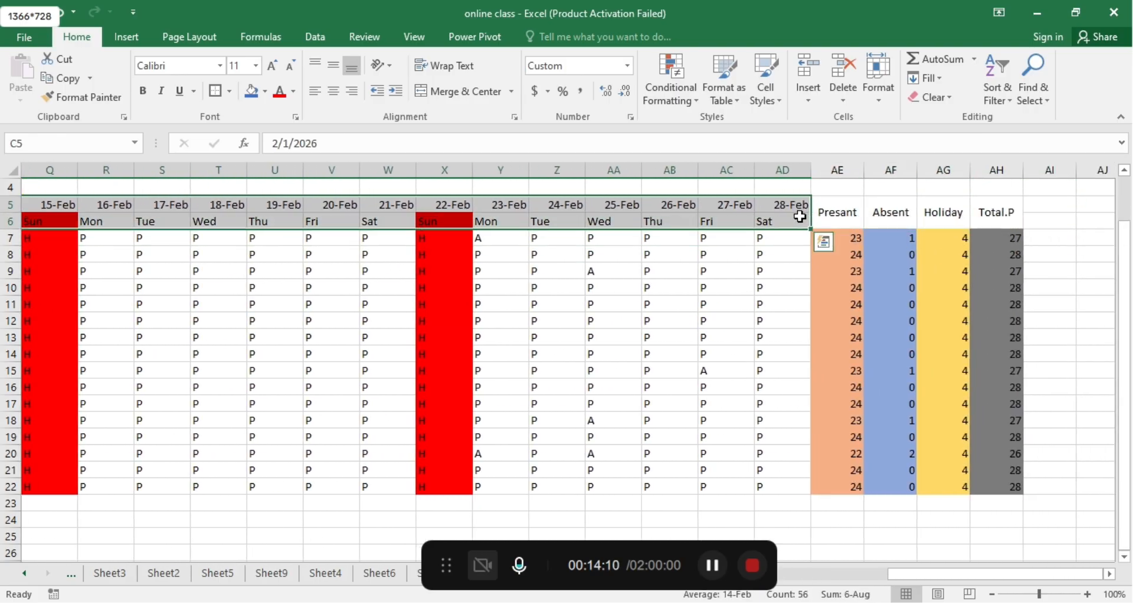
left_click(263, 91)
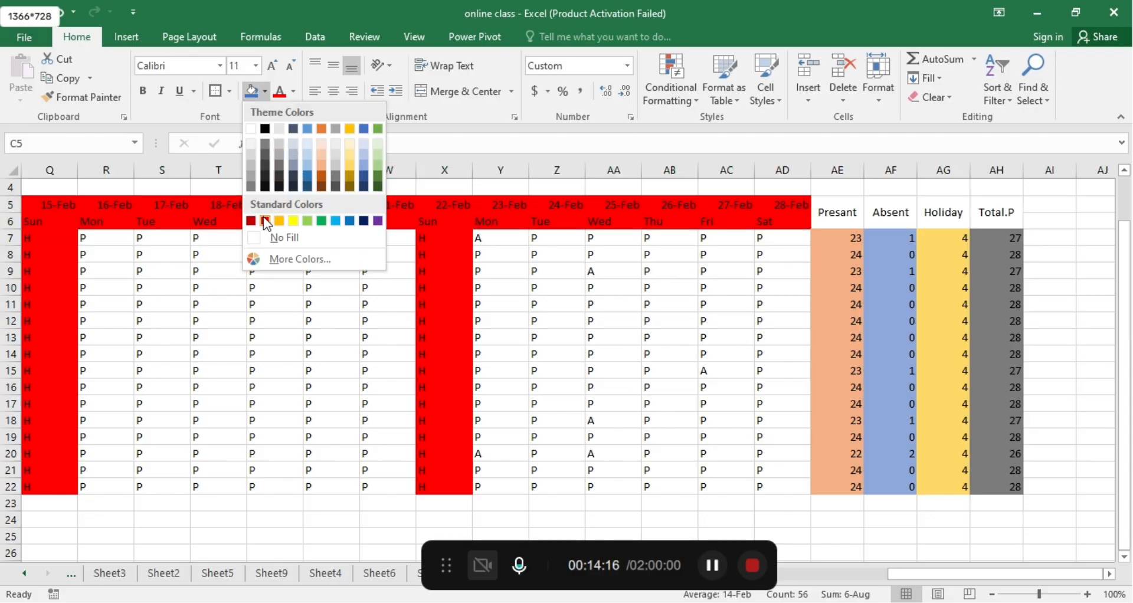
left_click(308, 221)
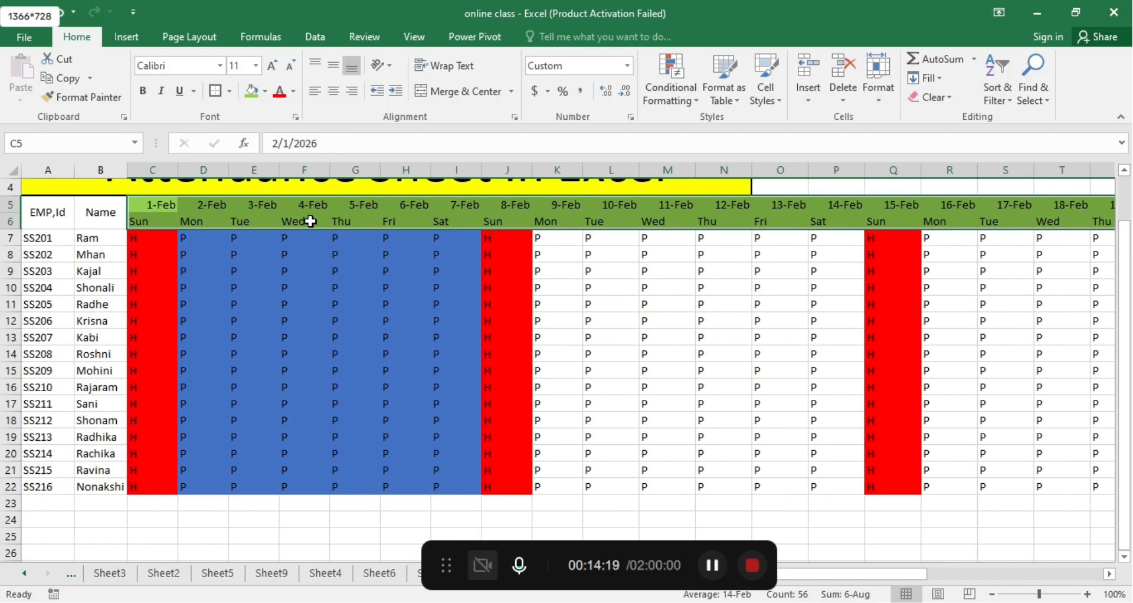
left_click(627, 301)
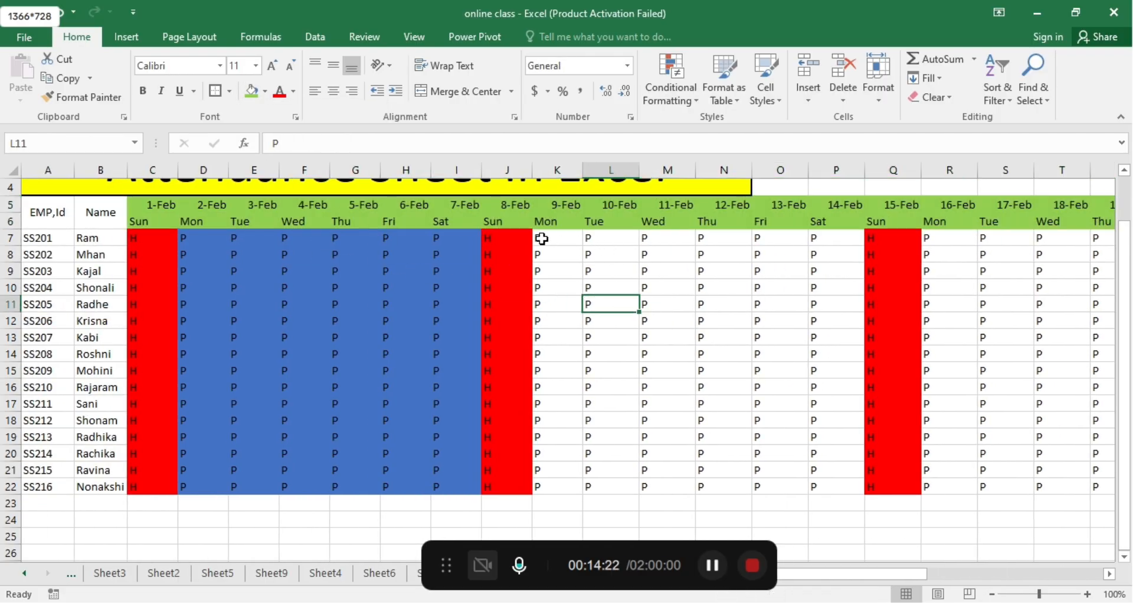
Fill the attendance marks for 9-Feb to 14-Feb in K7:P22 with a darker shade of theme blue.
left_click_drag(537, 237, 816, 484)
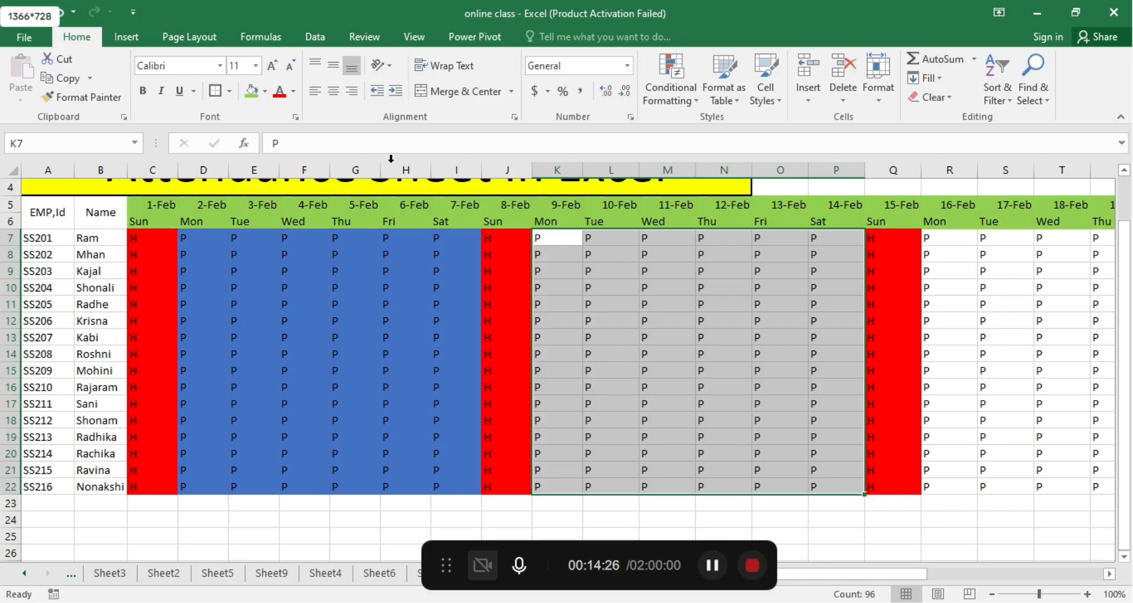
left_click(266, 91)
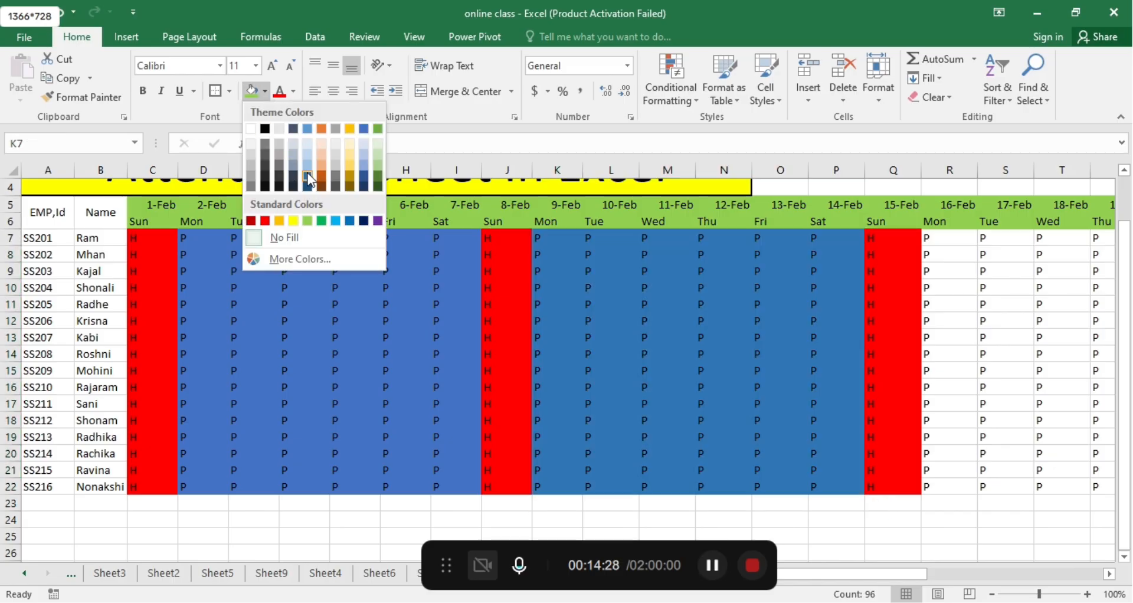
left_click(308, 176)
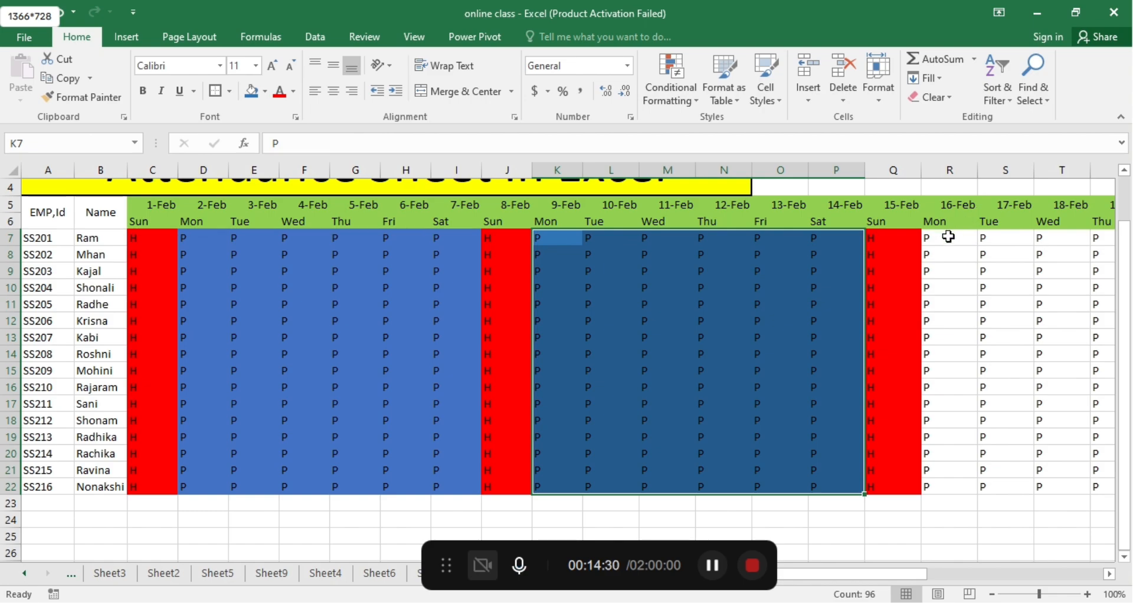
Apply the same darker blue fill to the marks in R7:W22 and Y7:AD22.
left_click_drag(948, 236, 829, 480)
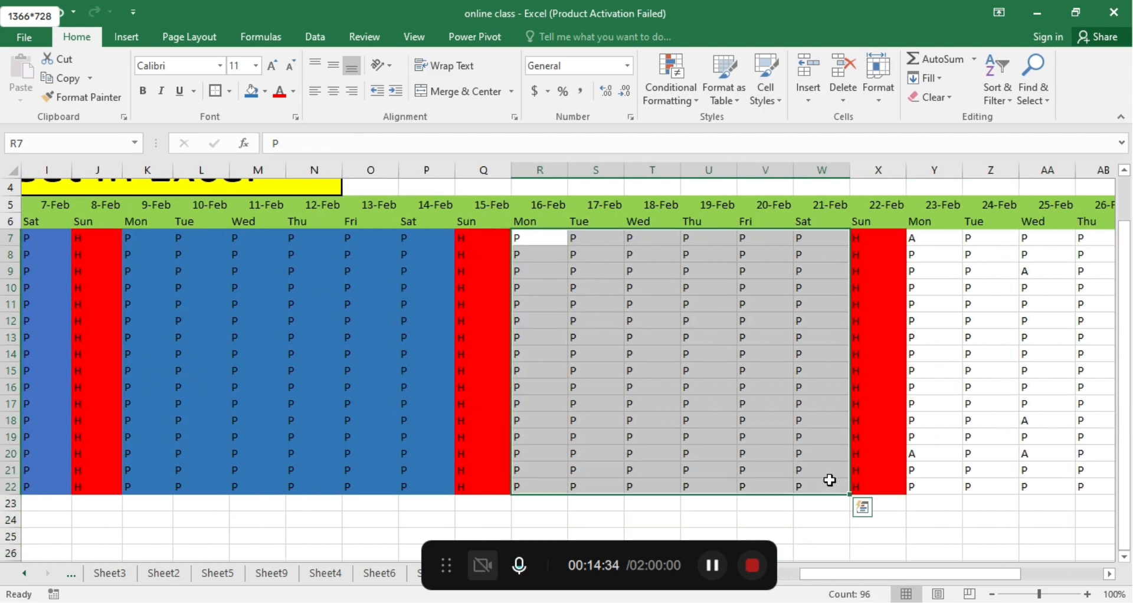
left_click(256, 92)
scroll(958, 262, "right", 3)
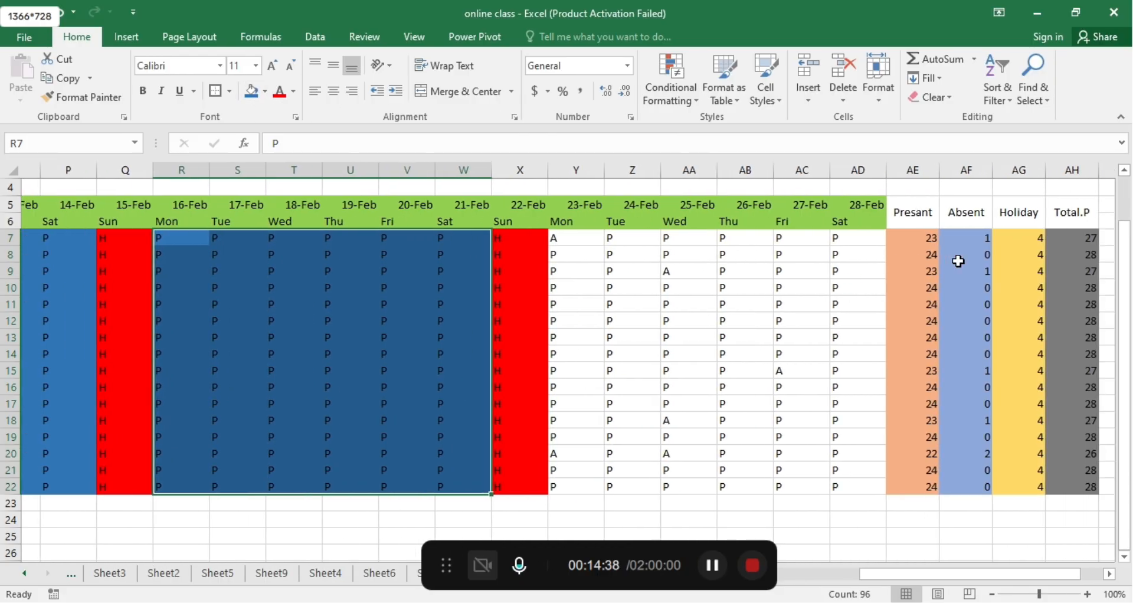
left_click_drag(553, 239, 818, 487)
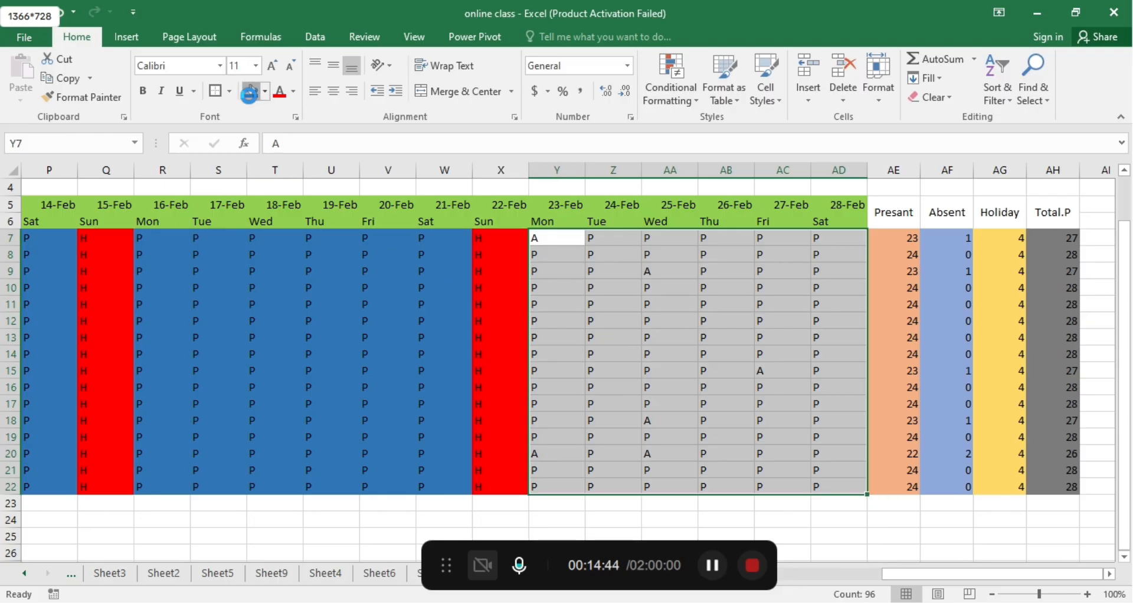
left_click(251, 98)
left_click(384, 369)
scroll(385, 369, "left", 3)
scroll(385, 369, "left", 3)
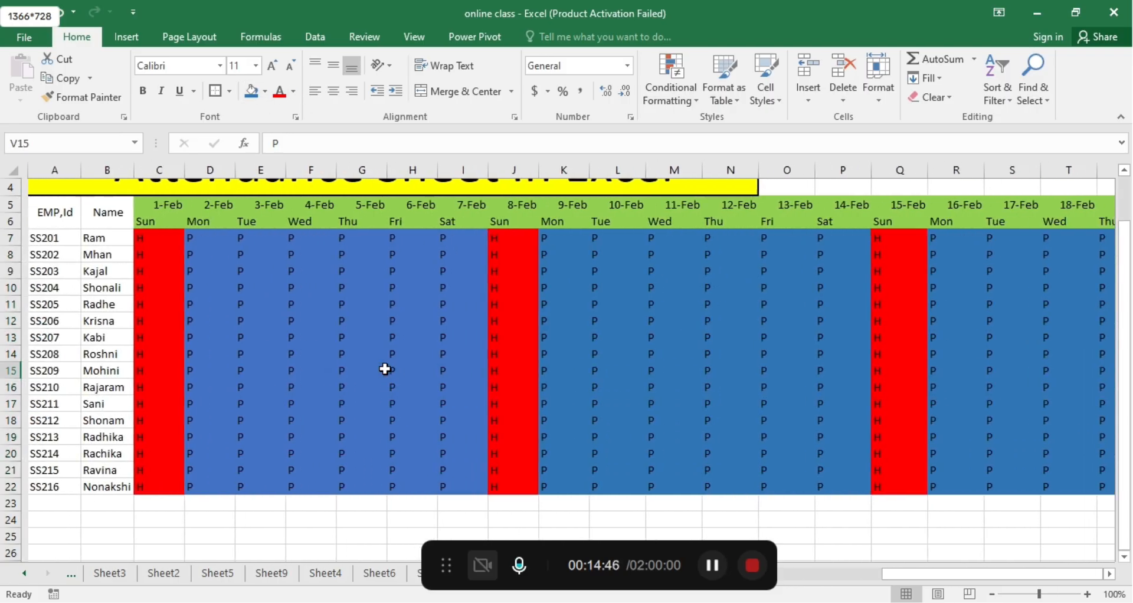
left_click(32, 239)
left_click_drag(38, 211, 112, 220)
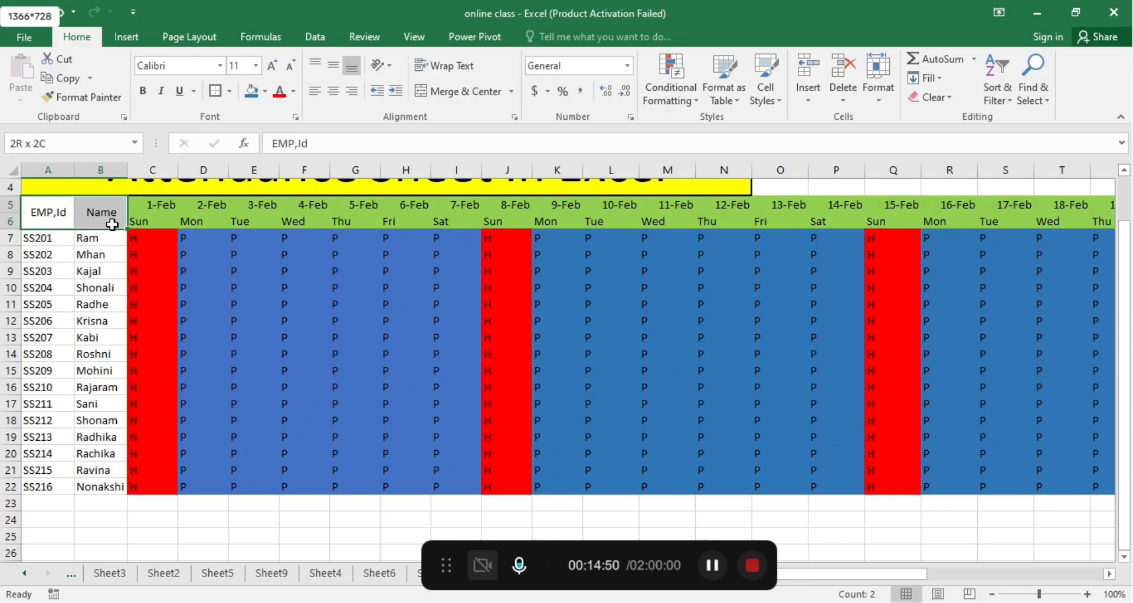
left_click(265, 90)
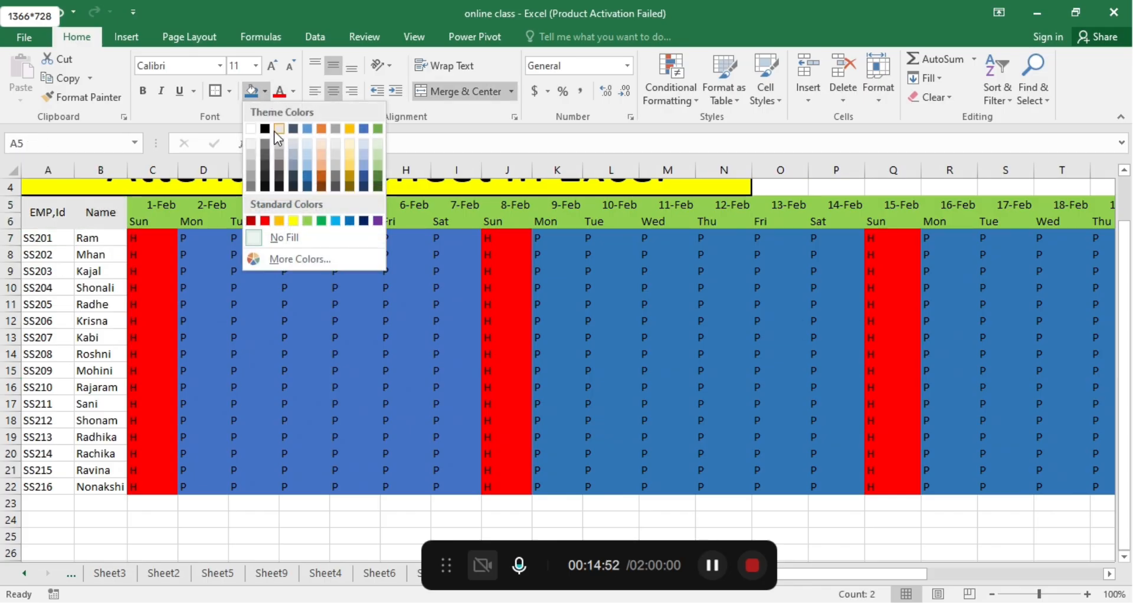
left_click(296, 313)
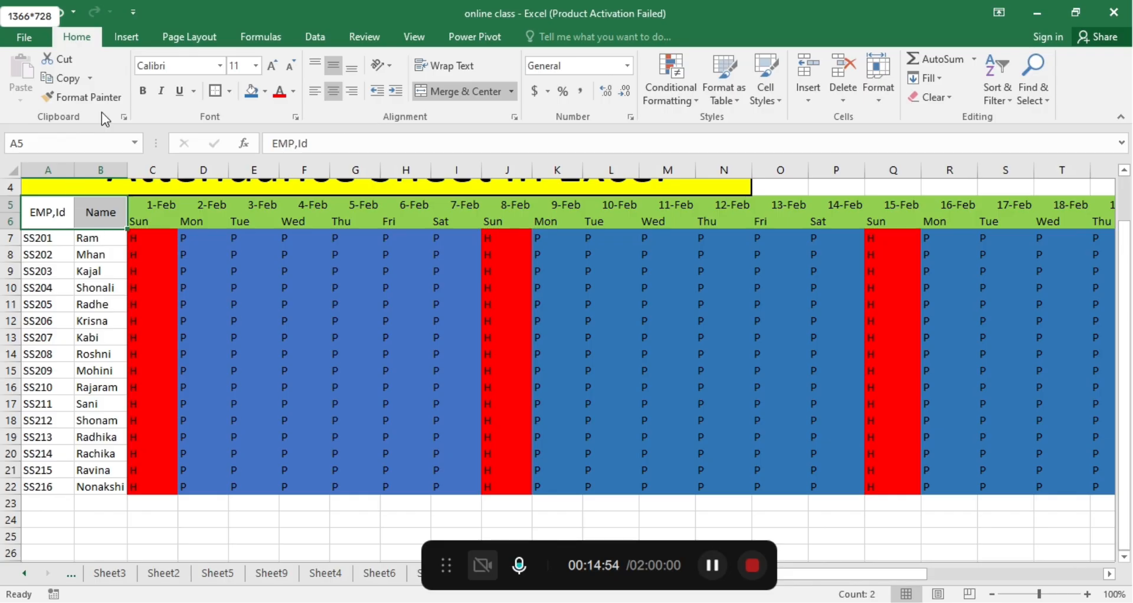
Copy the green formatting of the 1-Feb header in C5 onto the EMP,Id and Name headers with Format Painter.
left_click(165, 208)
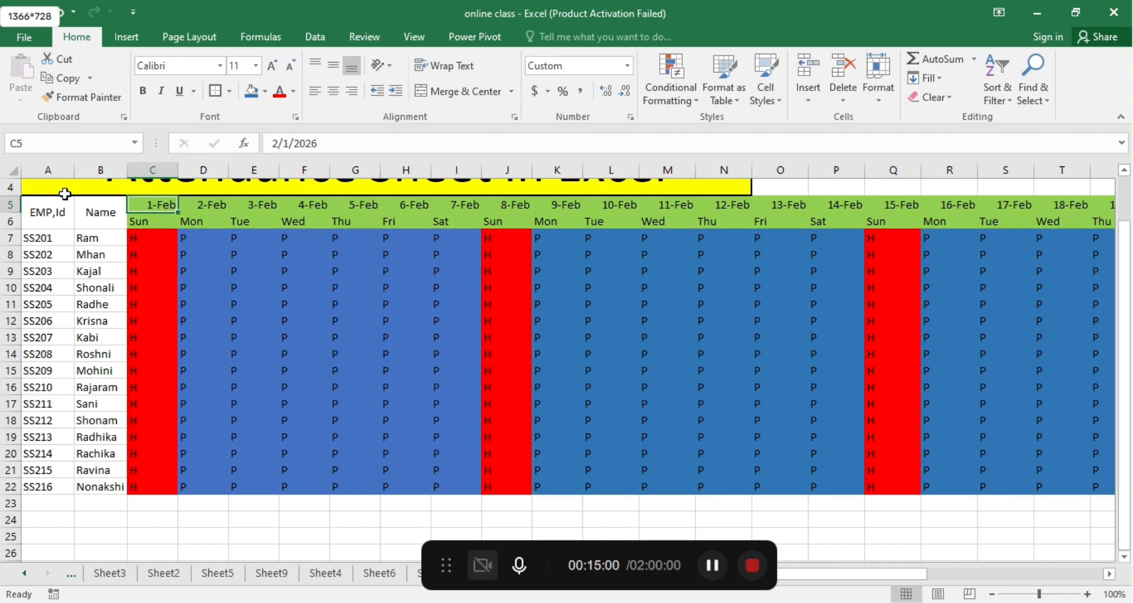
left_click(82, 97)
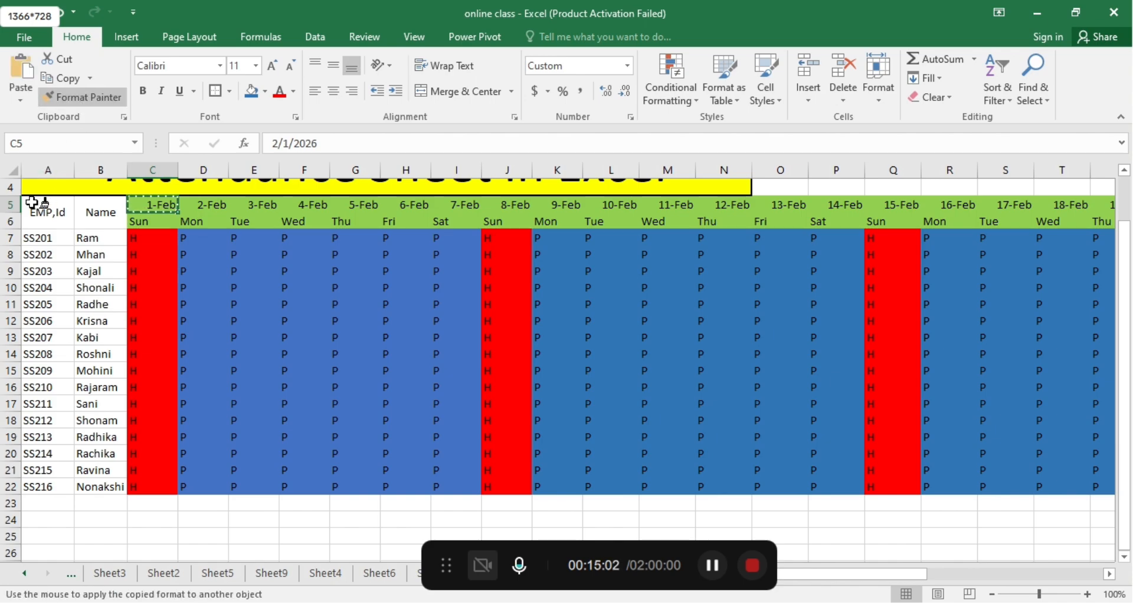
left_click_drag(30, 203, 85, 206)
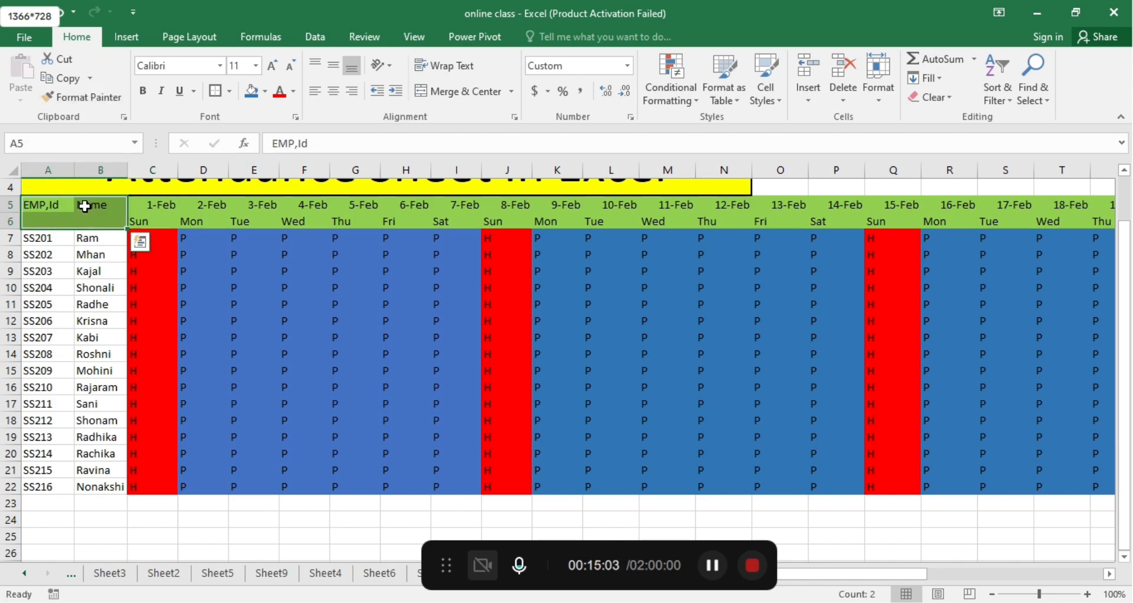
left_click(107, 274)
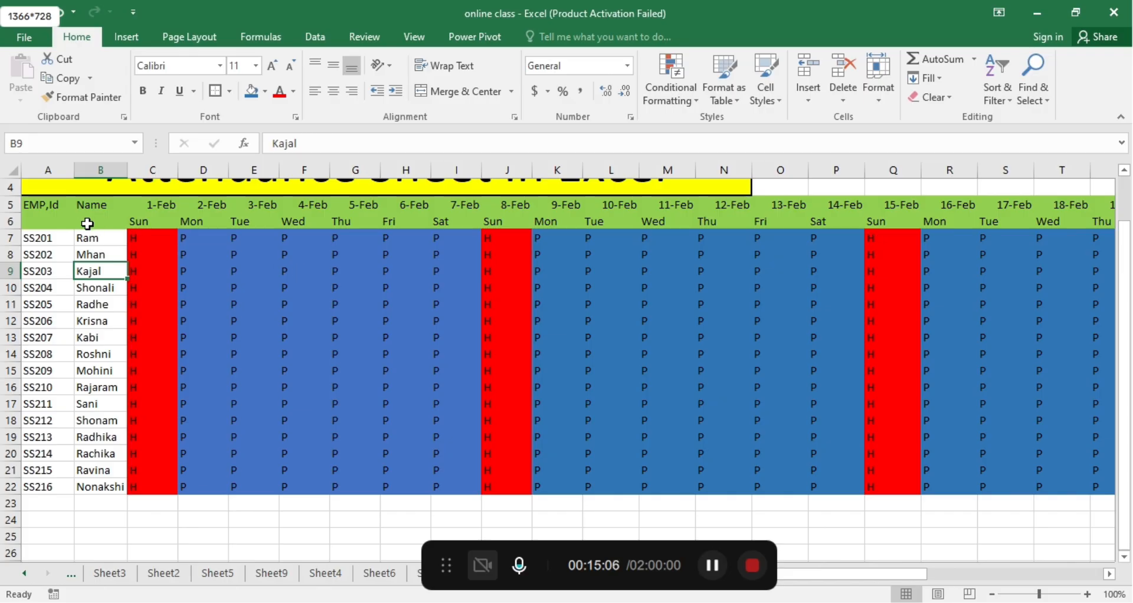
Fill the employee IDs in A7:A22 with yellow.
left_click_drag(36, 238, 43, 486)
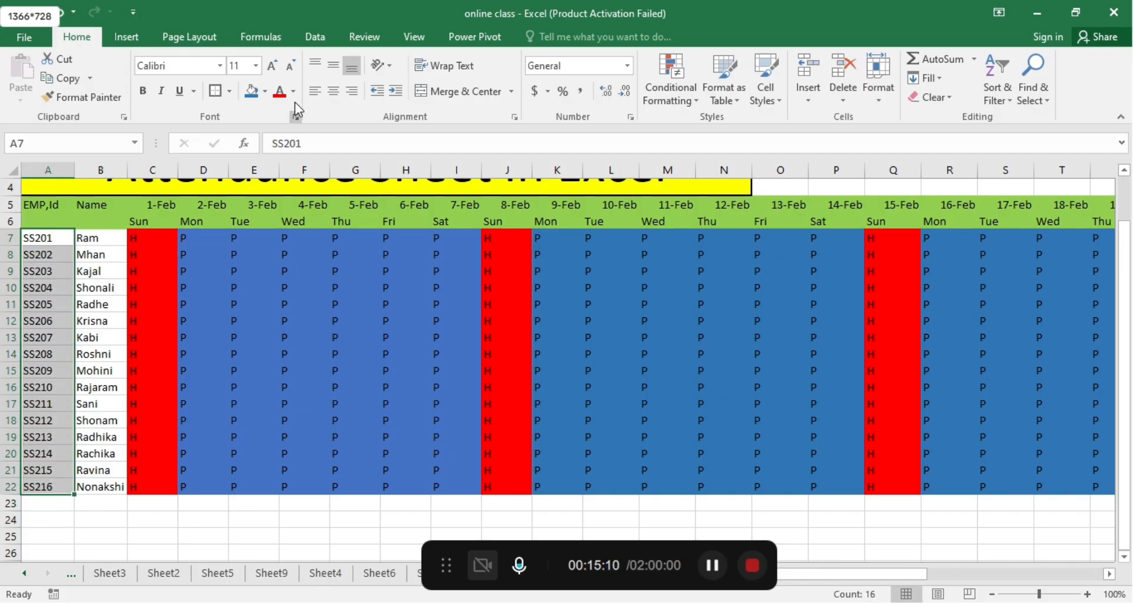
left_click(264, 91)
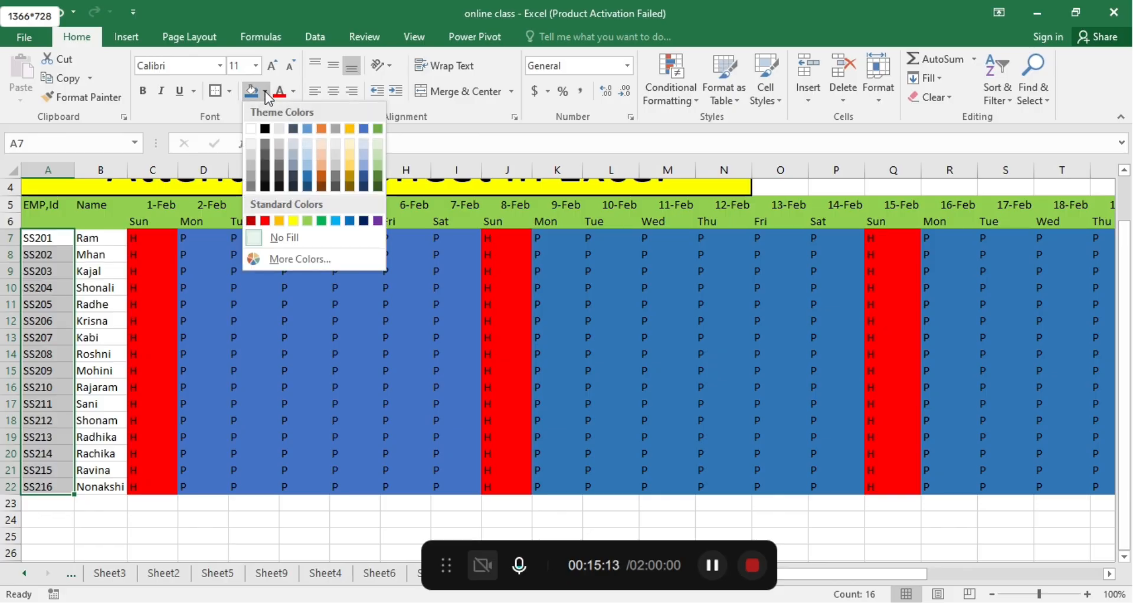
left_click(291, 221)
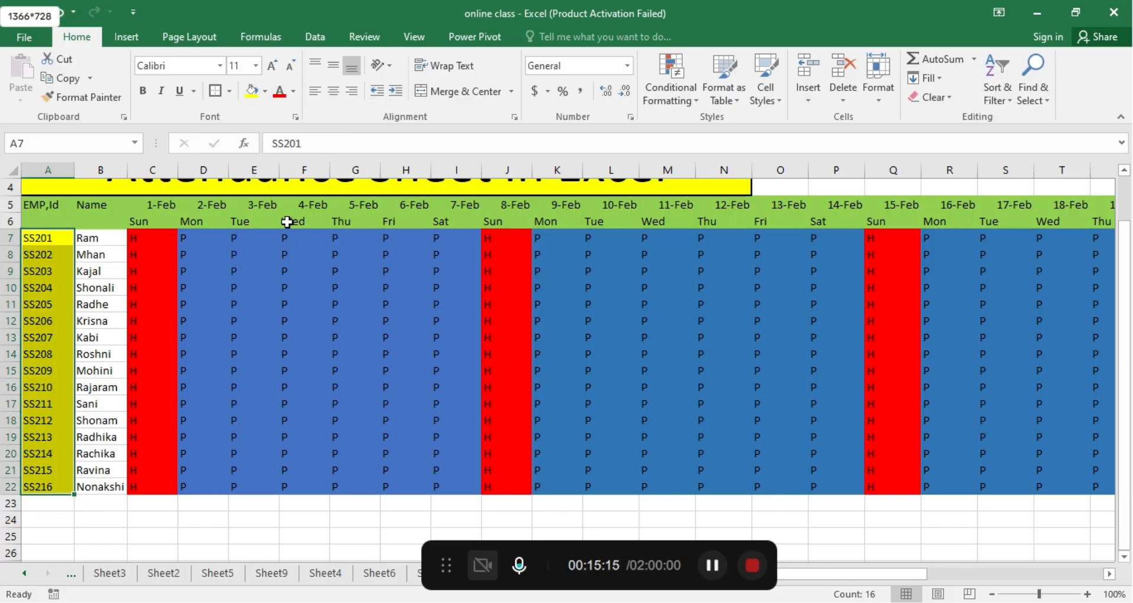
Fill the employee names in B7:B22 with light grey.
left_click(107, 241)
left_click_drag(107, 241, 111, 487)
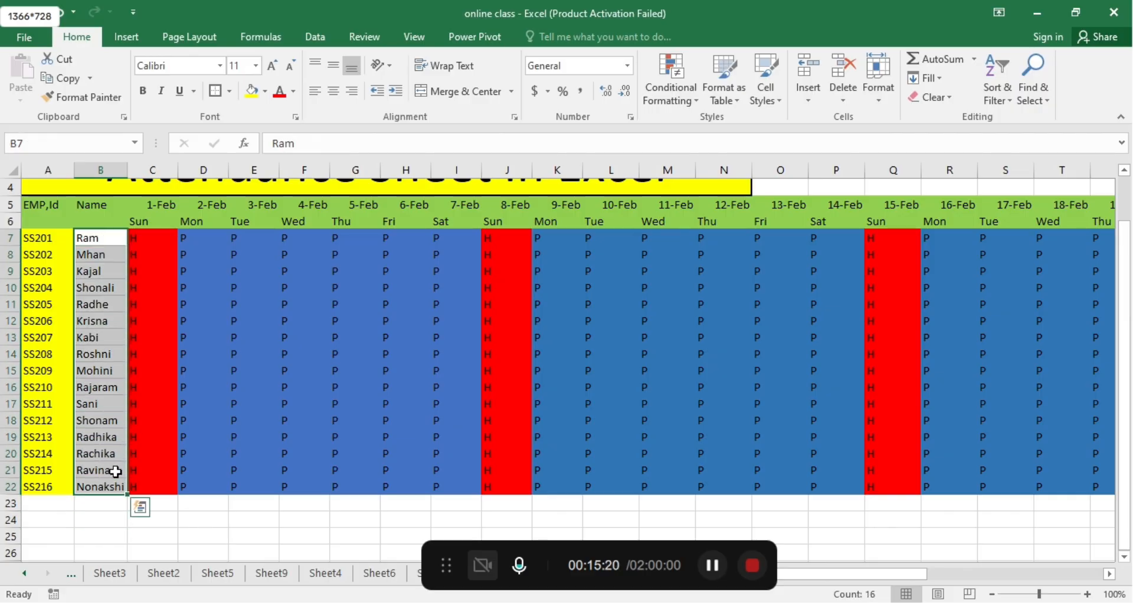
left_click(266, 91)
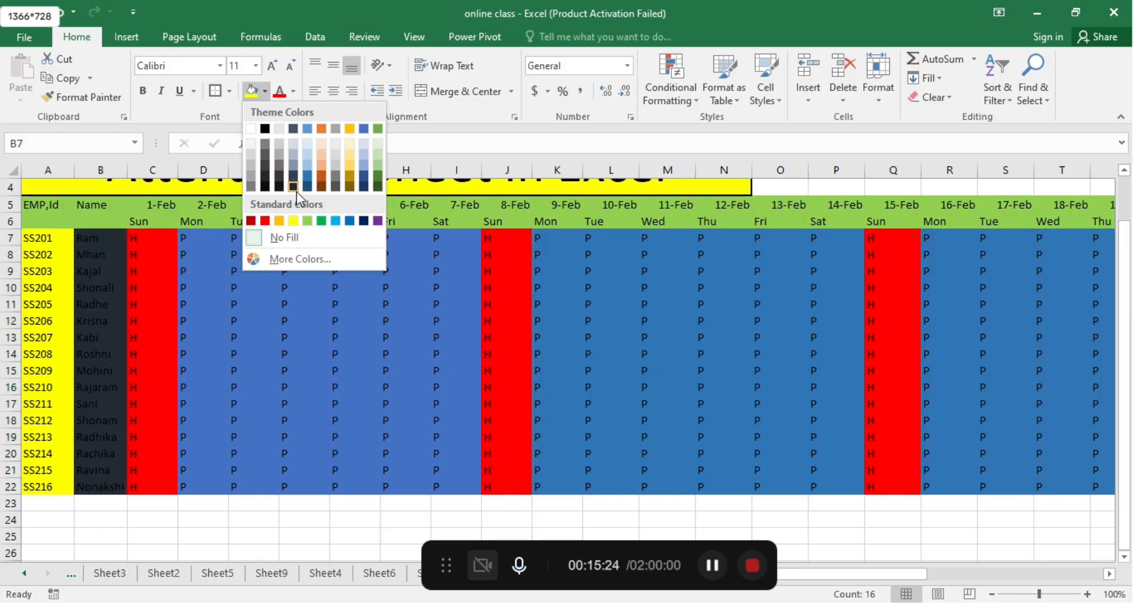
left_click(364, 222)
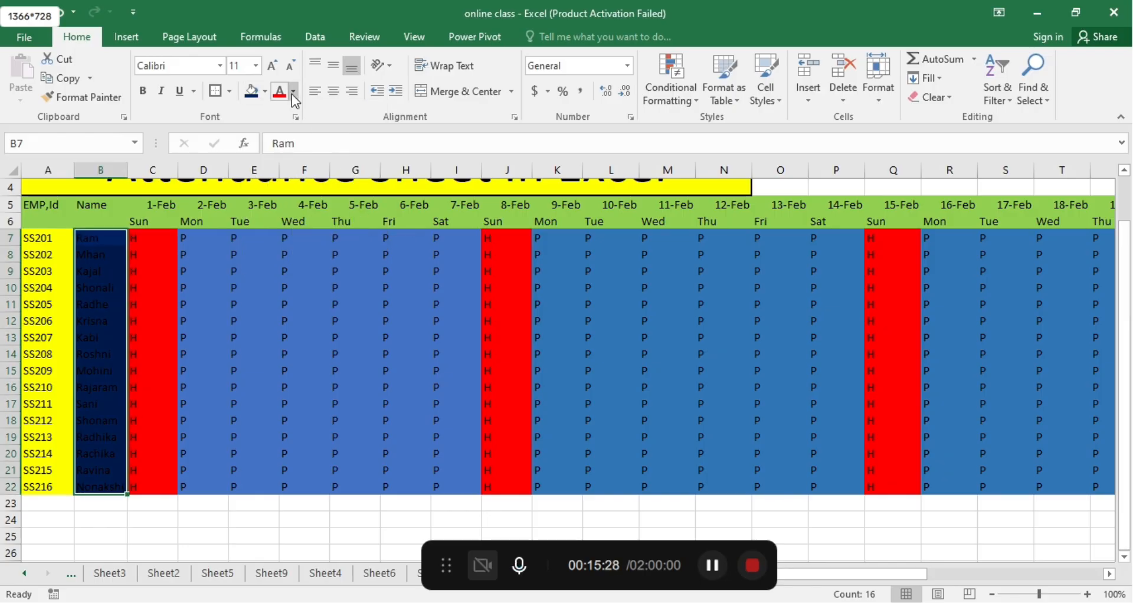
left_click(265, 92)
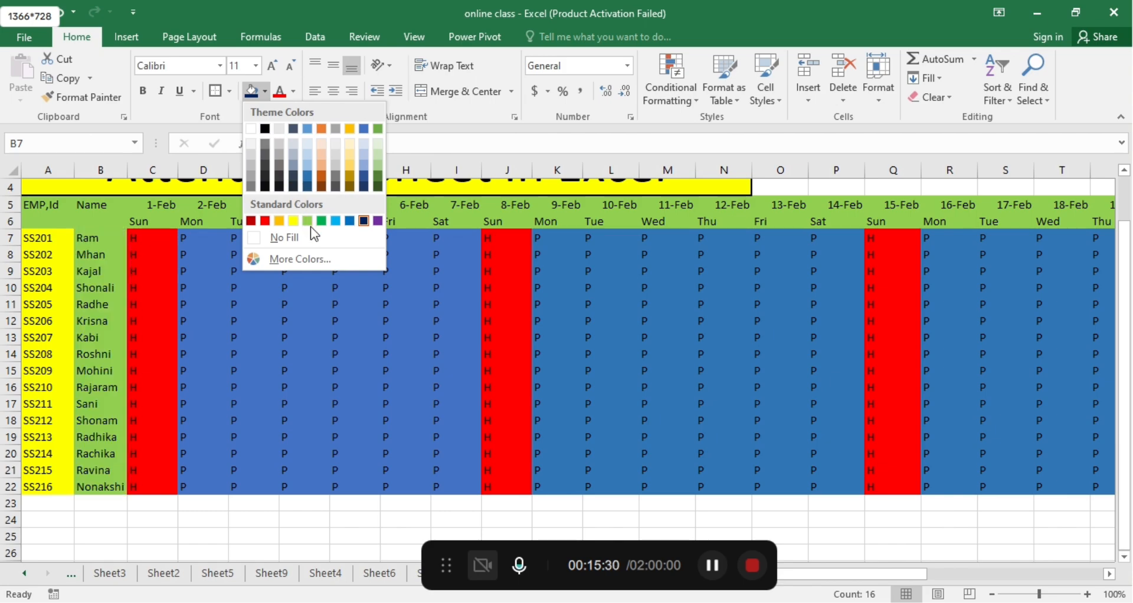
left_click(334, 158)
left_click(375, 436)
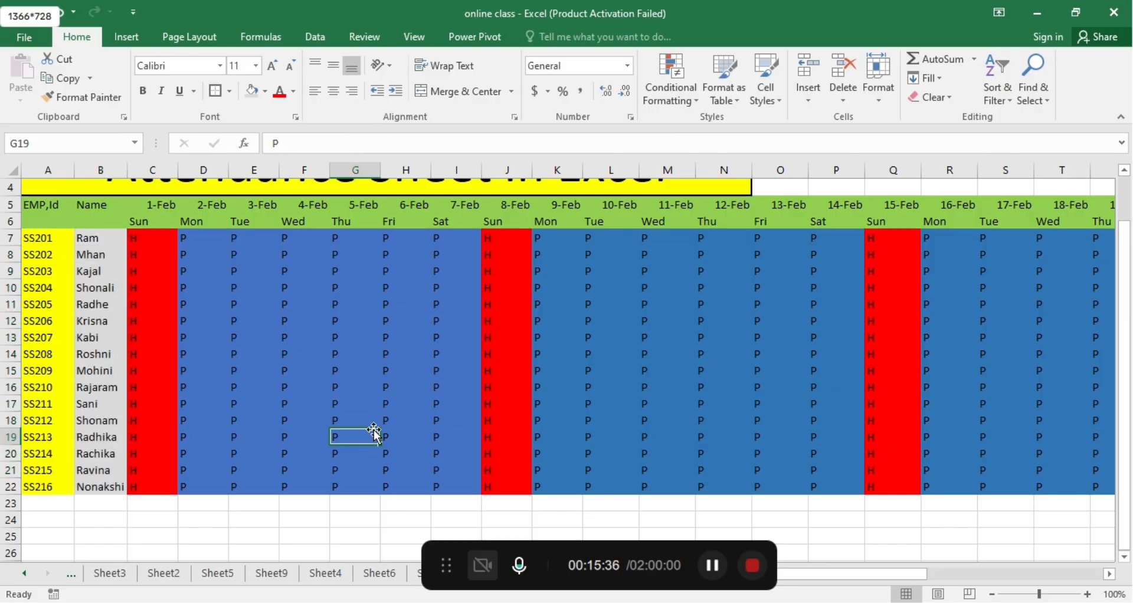
Copy the green formatting of the 28-Feb header in AD5 onto the Presant, Absent, Holiday and Total.P headers with Format Painter.
scroll(652, 322, "right", 6)
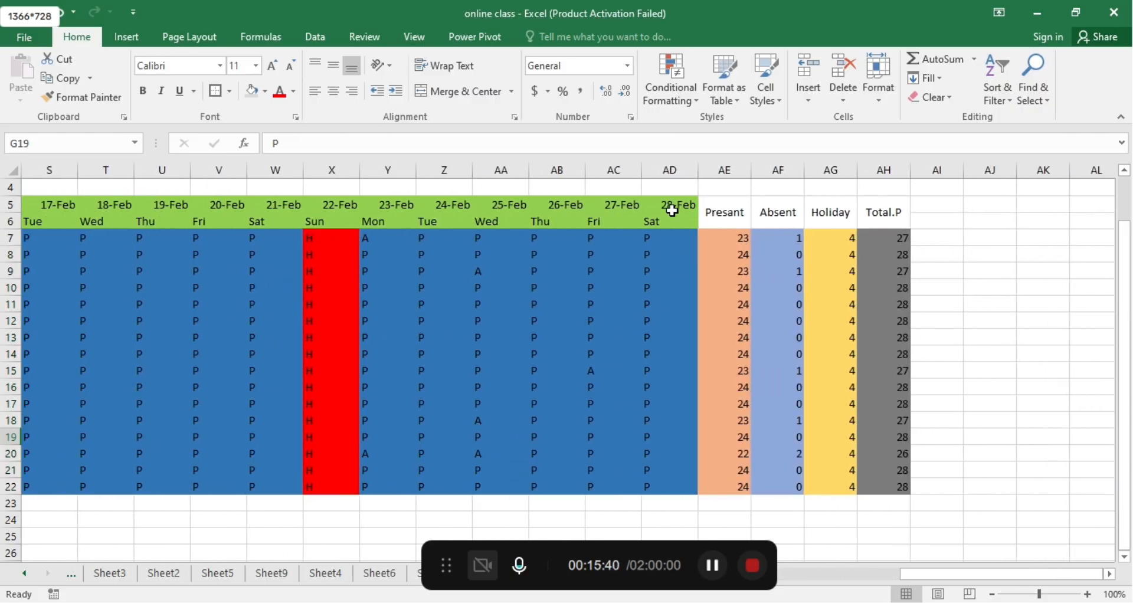
left_click(670, 207)
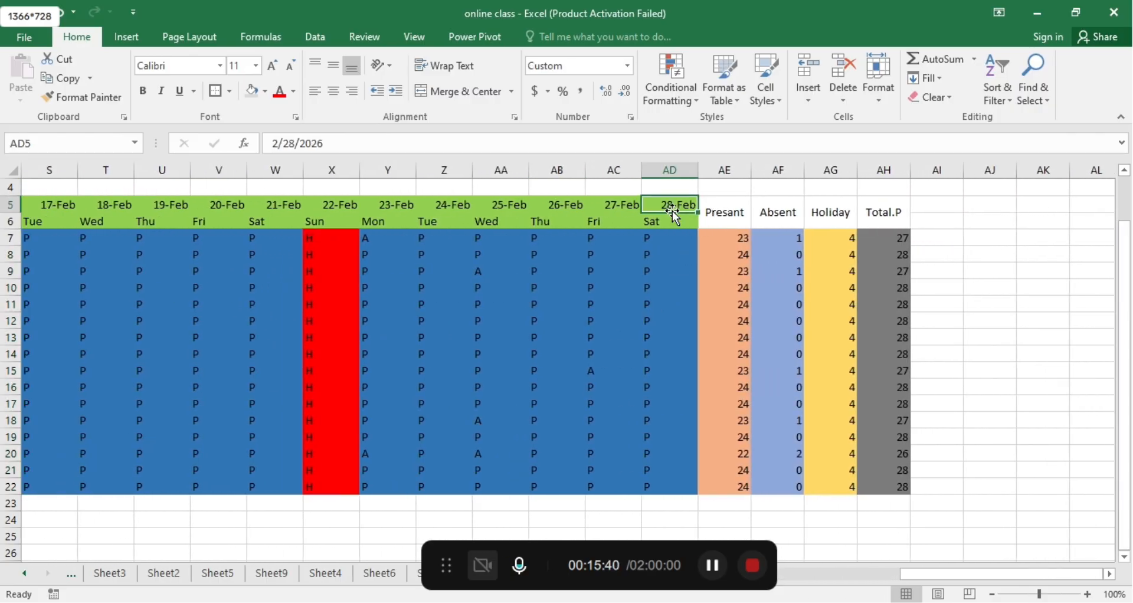
left_click(108, 102)
left_click_drag(719, 203, 867, 214)
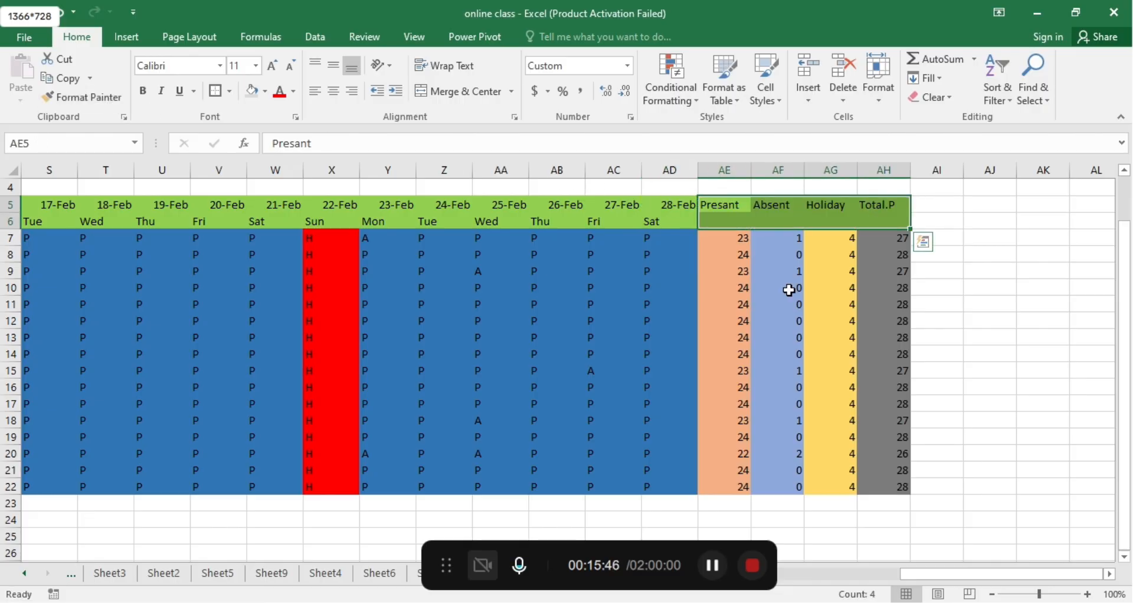
left_click(753, 337)
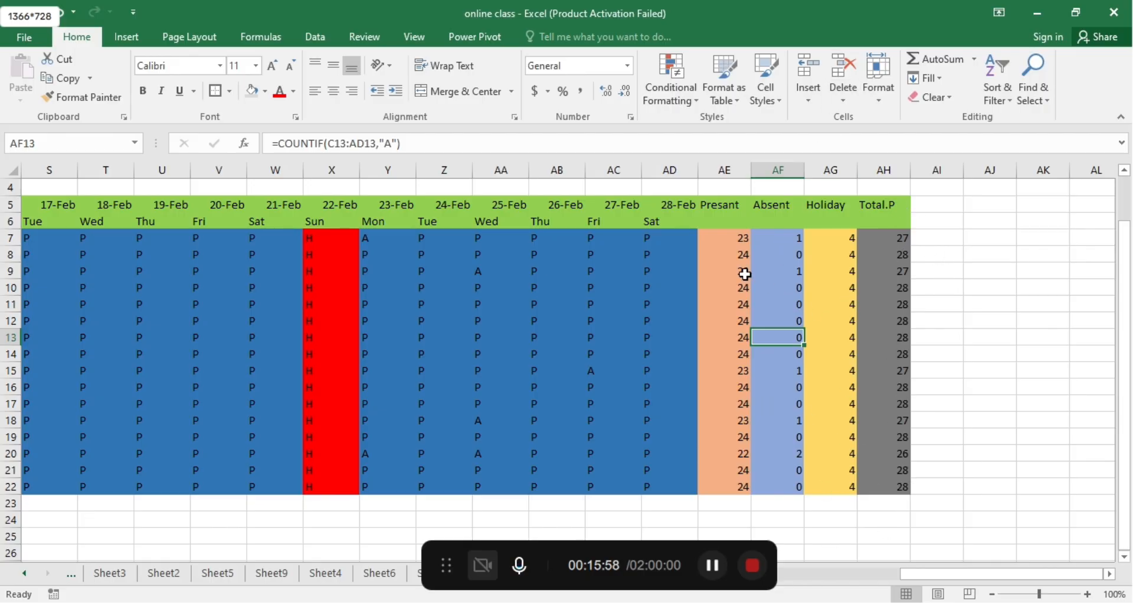
Examine the Presant, Absent and Holiday count formulas in rows 9 and 10 against the daily attendance marks.
left_click(738, 274)
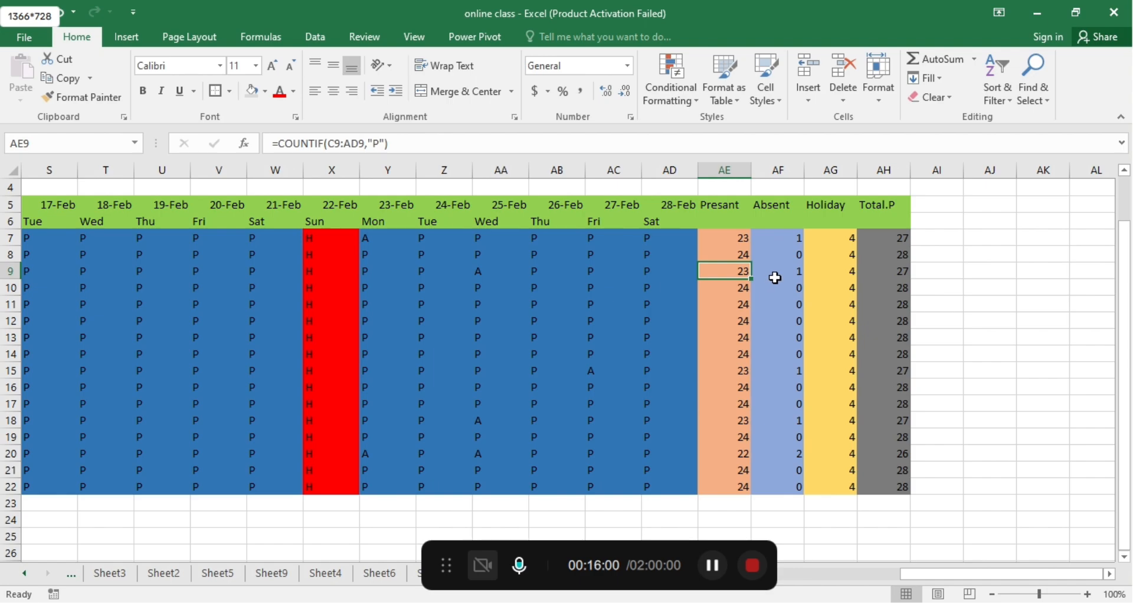
left_click(783, 278)
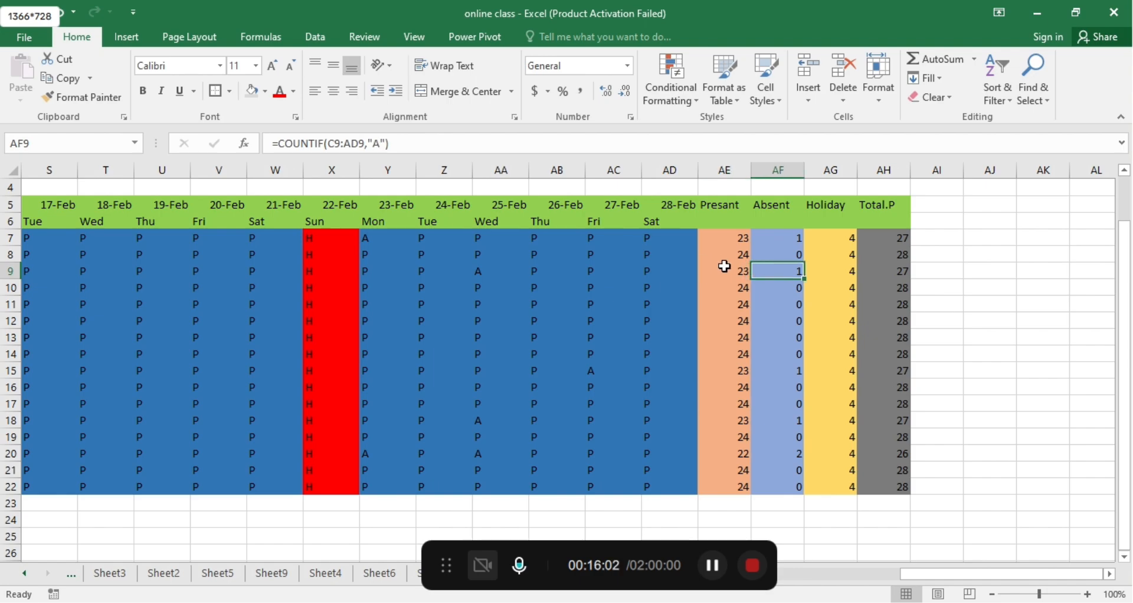
left_click(724, 266)
left_click(843, 281)
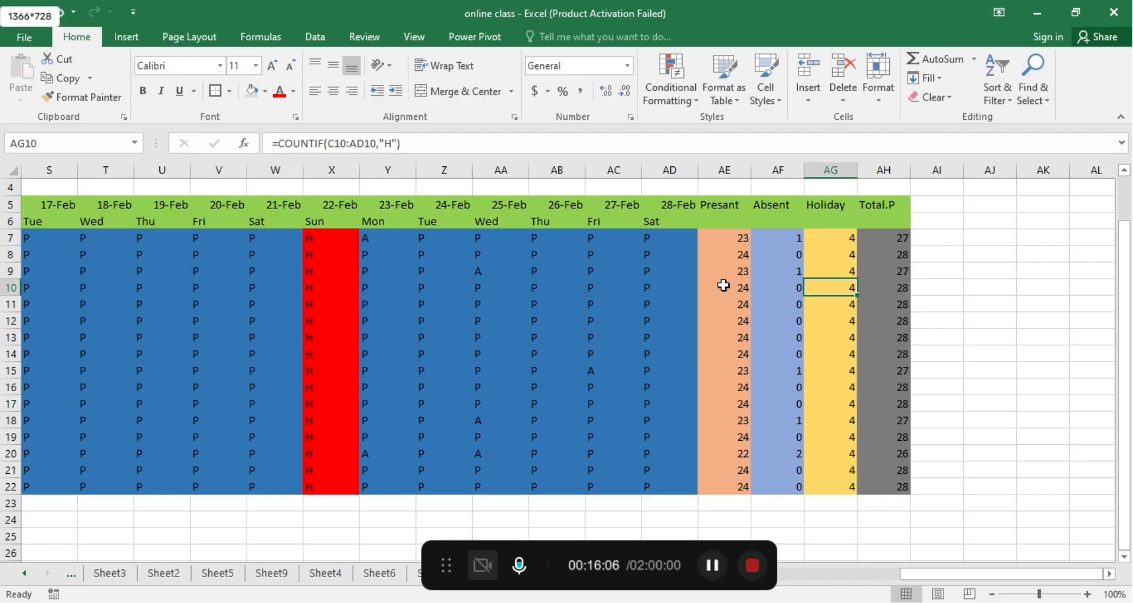
left_click(732, 288)
left_click(374, 281)
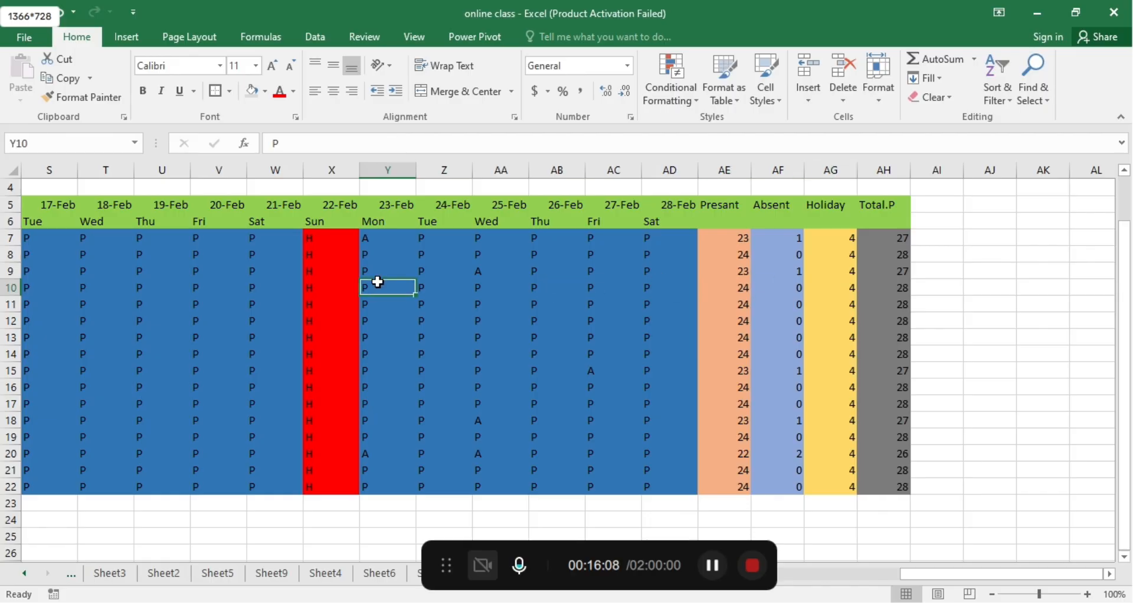
scroll(378, 282, "left", 5)
scroll(378, 282, "left", 3)
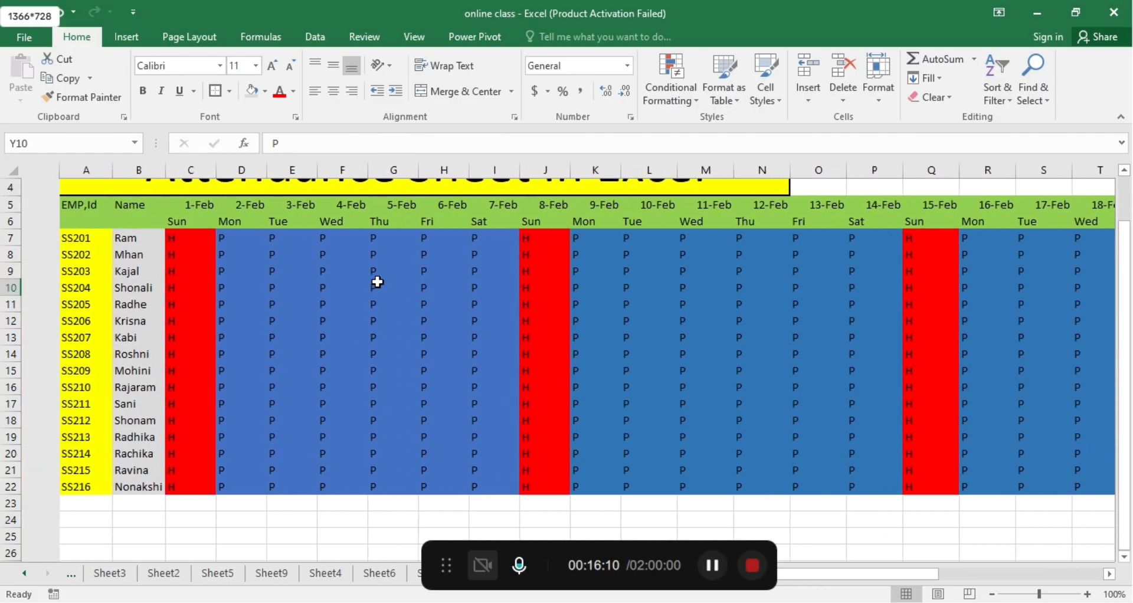
scroll(162, 283, "up", 1)
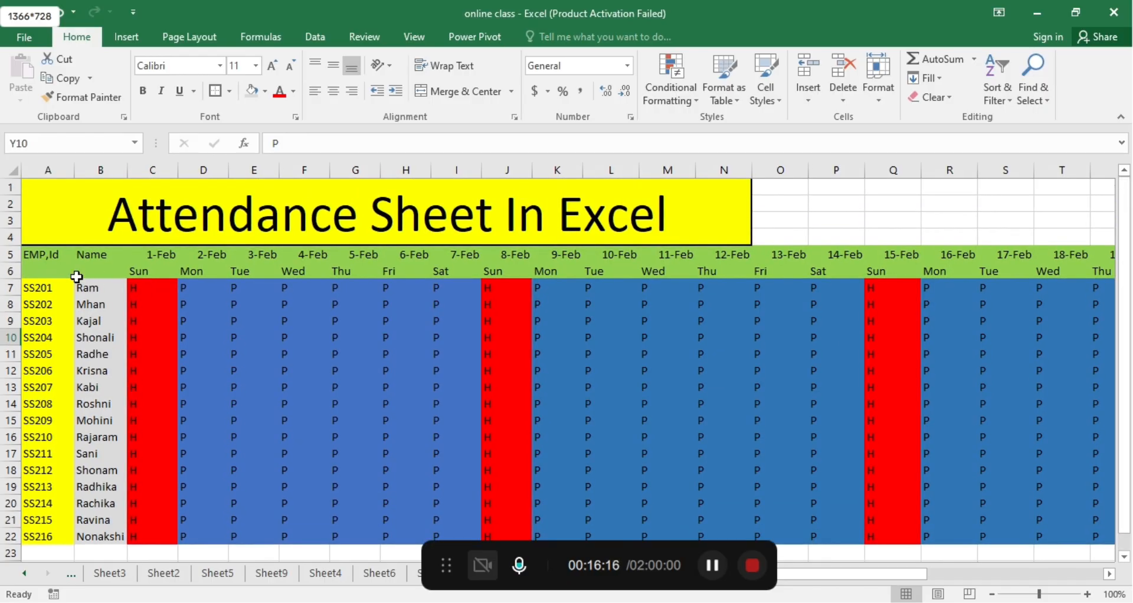
left_click(47, 267)
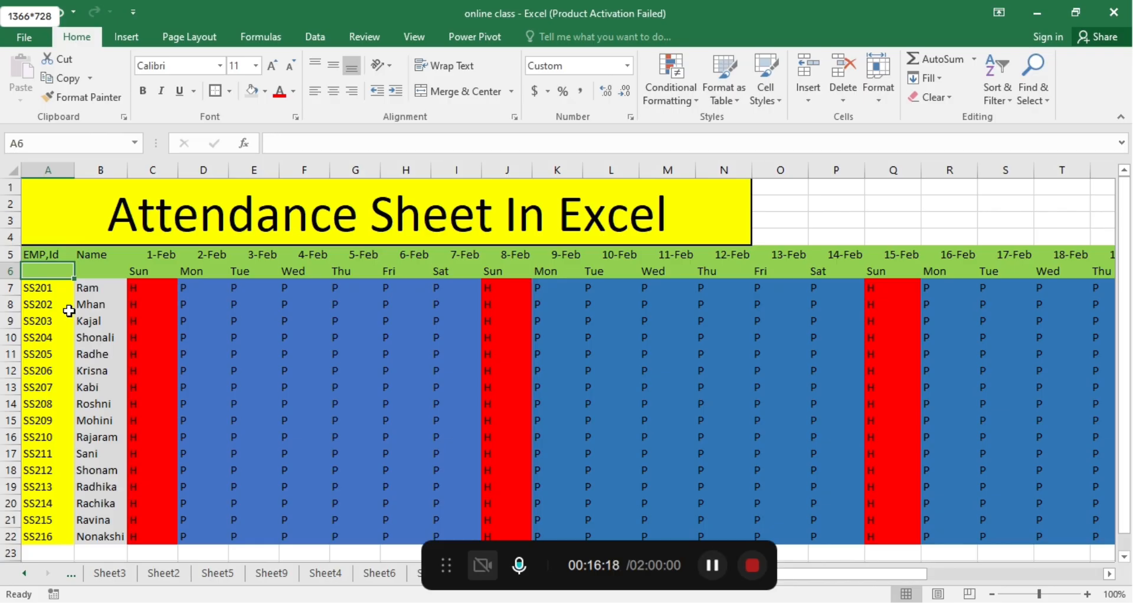
key("ctrl+a")
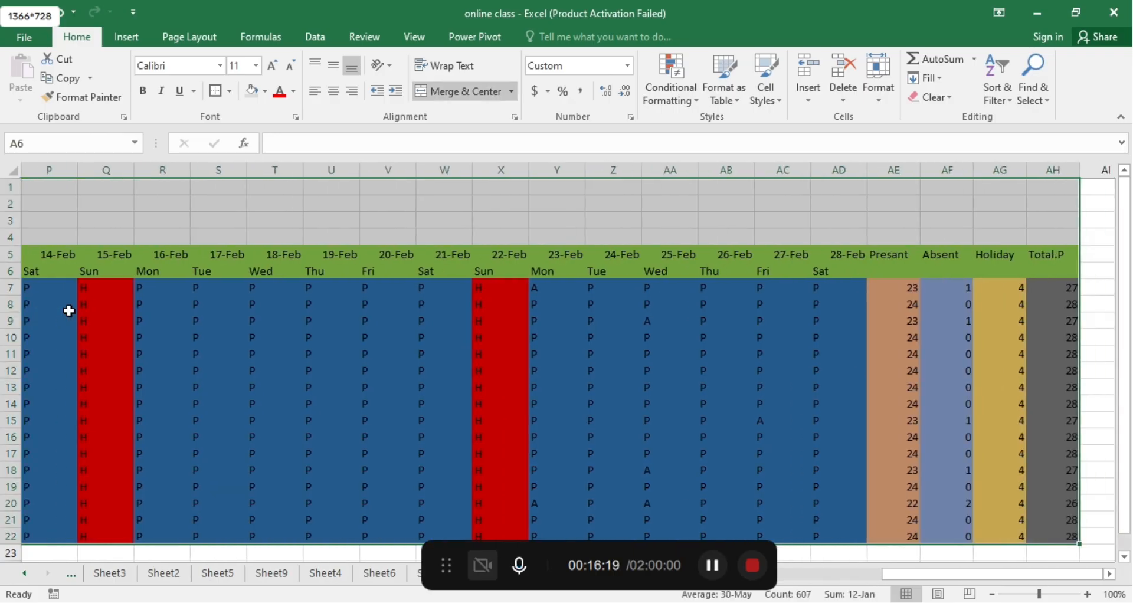
left_click(178, 361)
scroll(177, 361, "left", 5)
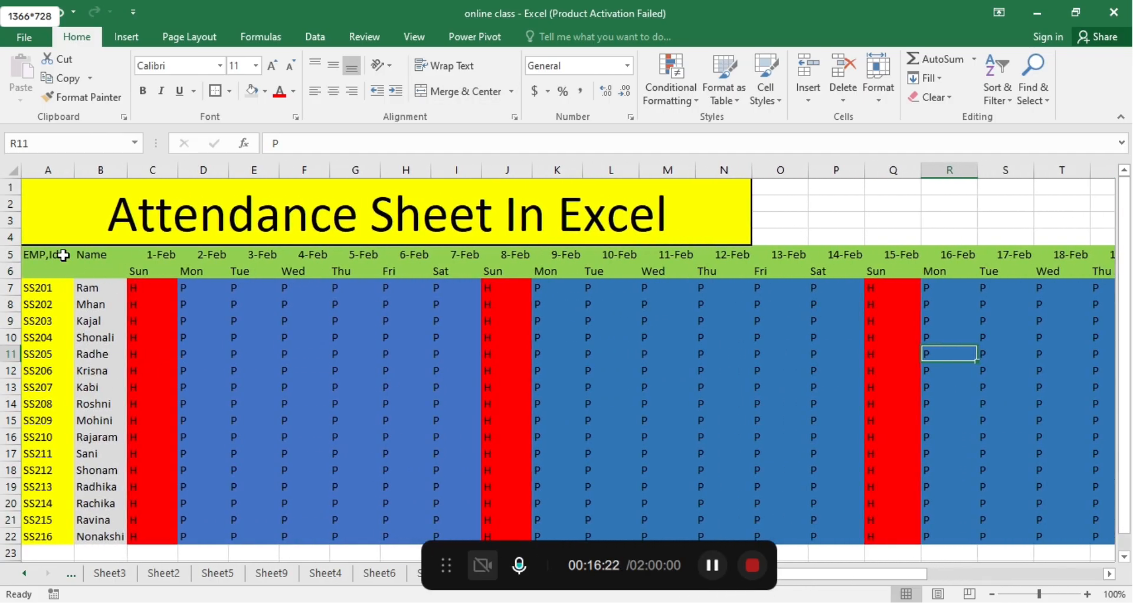
Apply All Borders to the attendance table in A5:AH22, from the EMP,Id header to the last Total.P value.
left_click_drag(64, 255, 1009, 470)
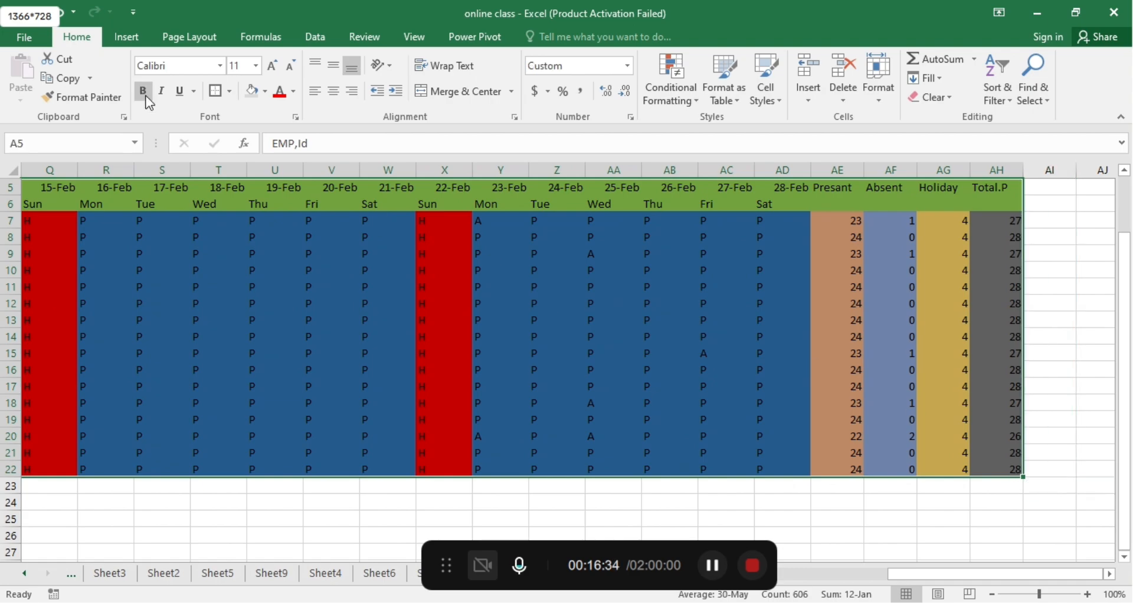
left_click(229, 93)
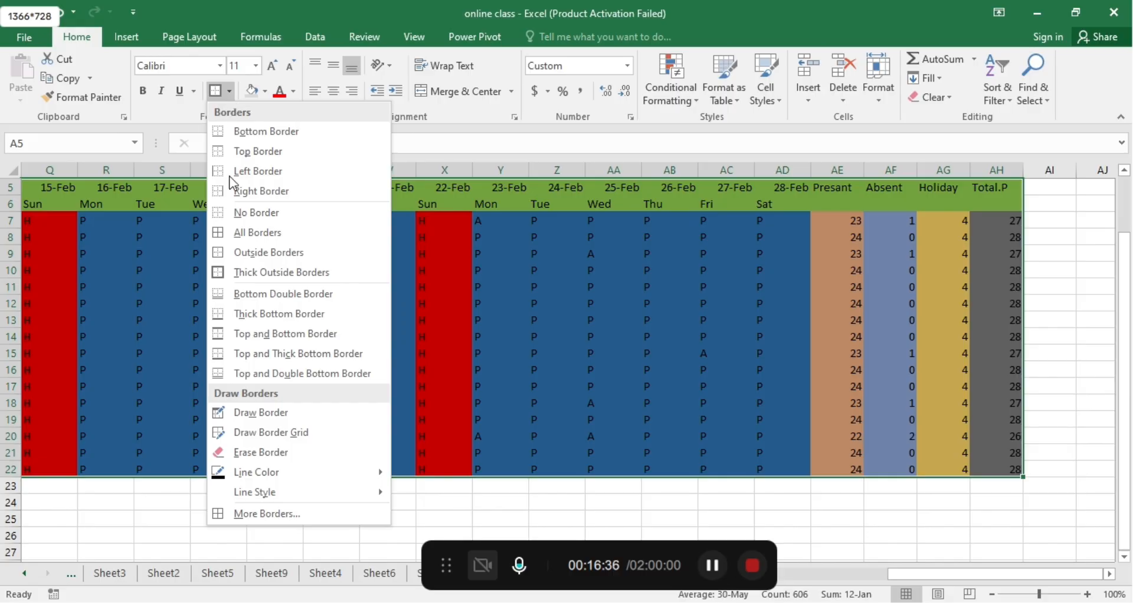
left_click(226, 236)
left_click(427, 359)
scroll(427, 359, "right", 8)
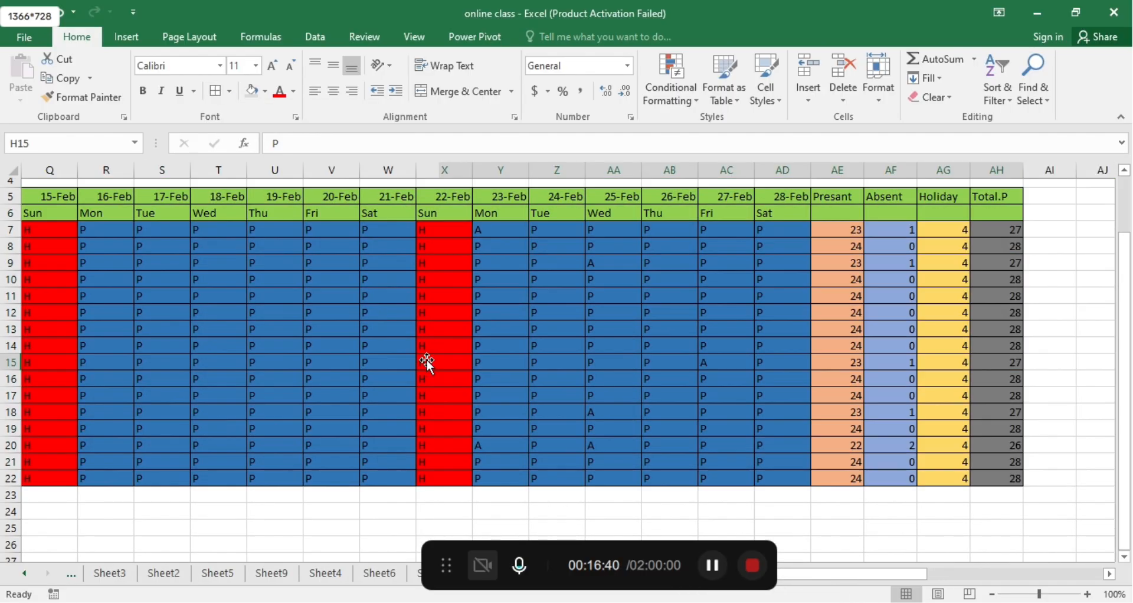
scroll(427, 360, "up", 2)
scroll(426, 359, "left", 5)
scroll(426, 360, "left", 6)
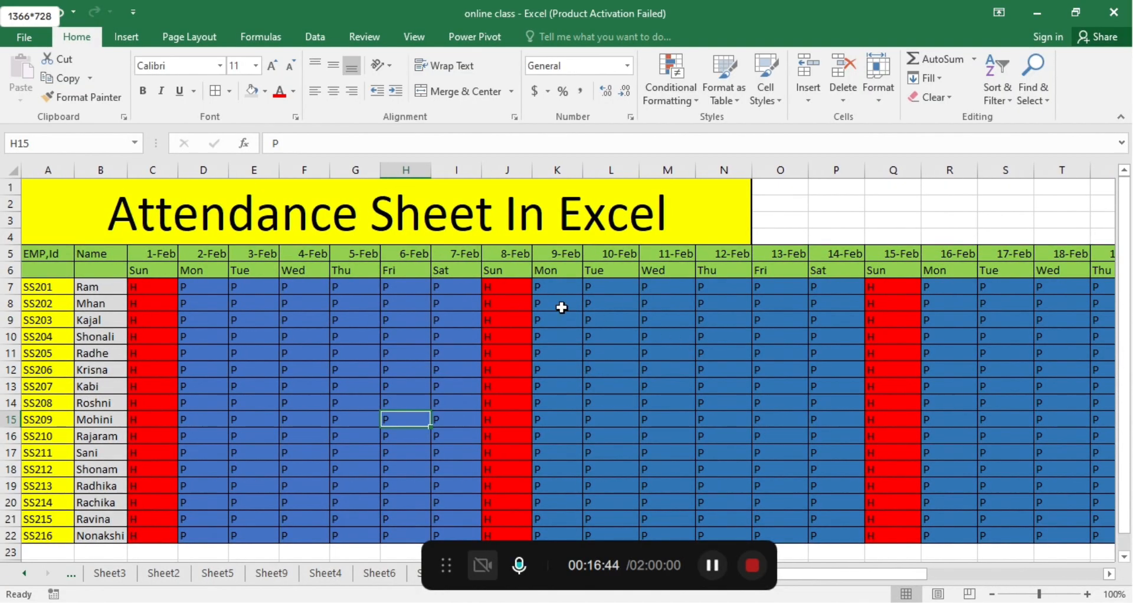
AutoFit the column widths of the attendance table in A5:AH22 to their contents.
scroll(561, 308, "right", 8)
scroll(562, 308, "left", 8)
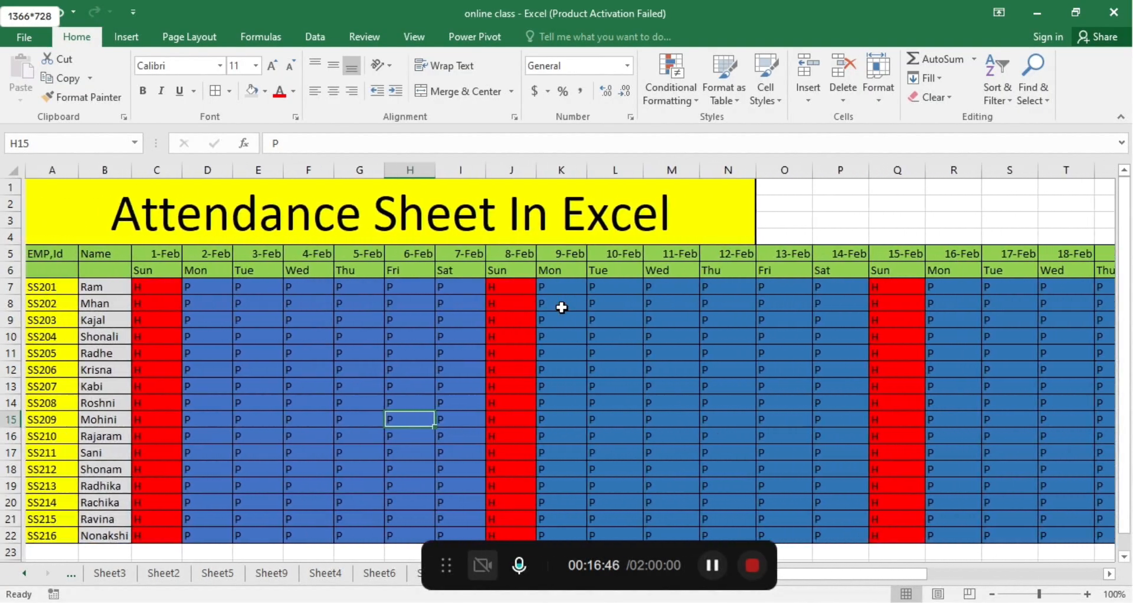
scroll(562, 308, "right", 3)
scroll(561, 308, "left", 3)
left_click(52, 253)
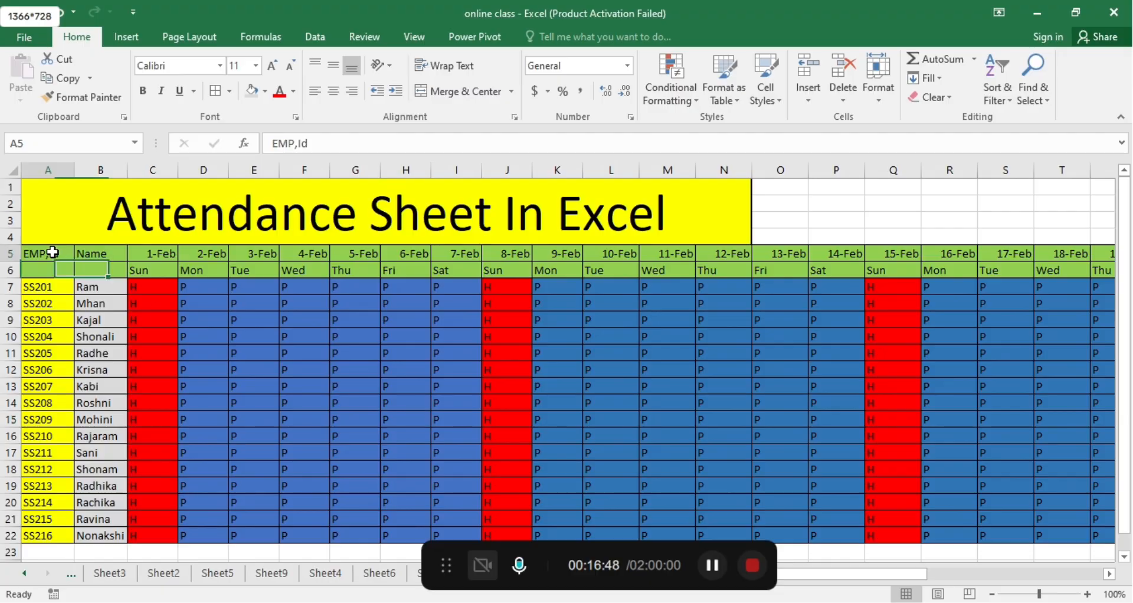
left_click_drag(52, 253, 944, 488)
mouse_move(1013, 489)
left_mouse_down()
mouse_move(1129, 499)
mouse_move(1074, 494)
mouse_move(1013, 509)
left_mouse_up()
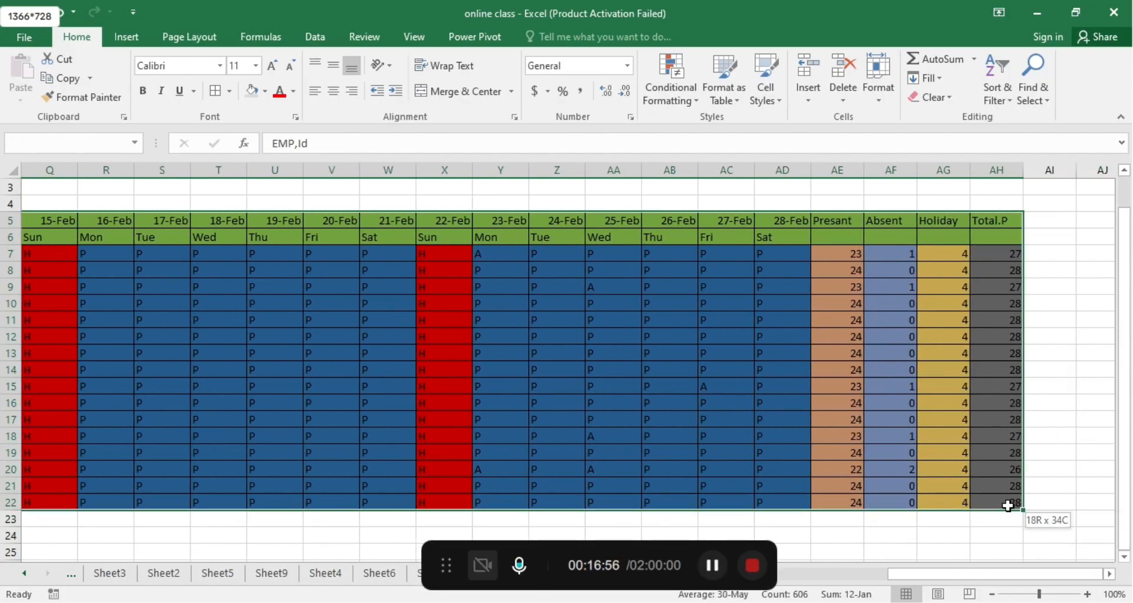
left_click(880, 100)
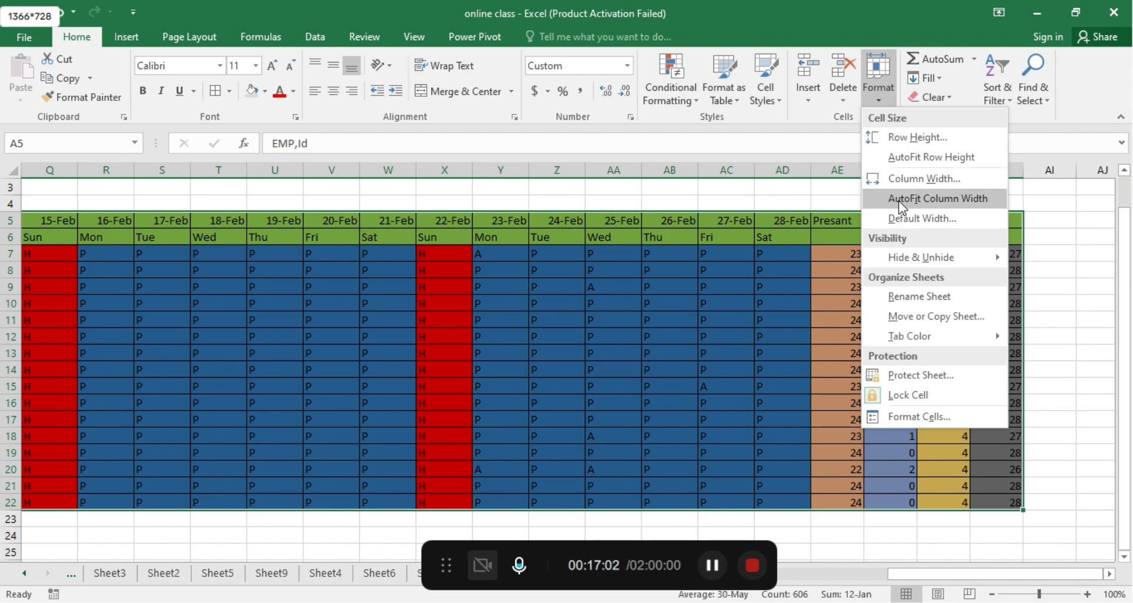
left_click(901, 201)
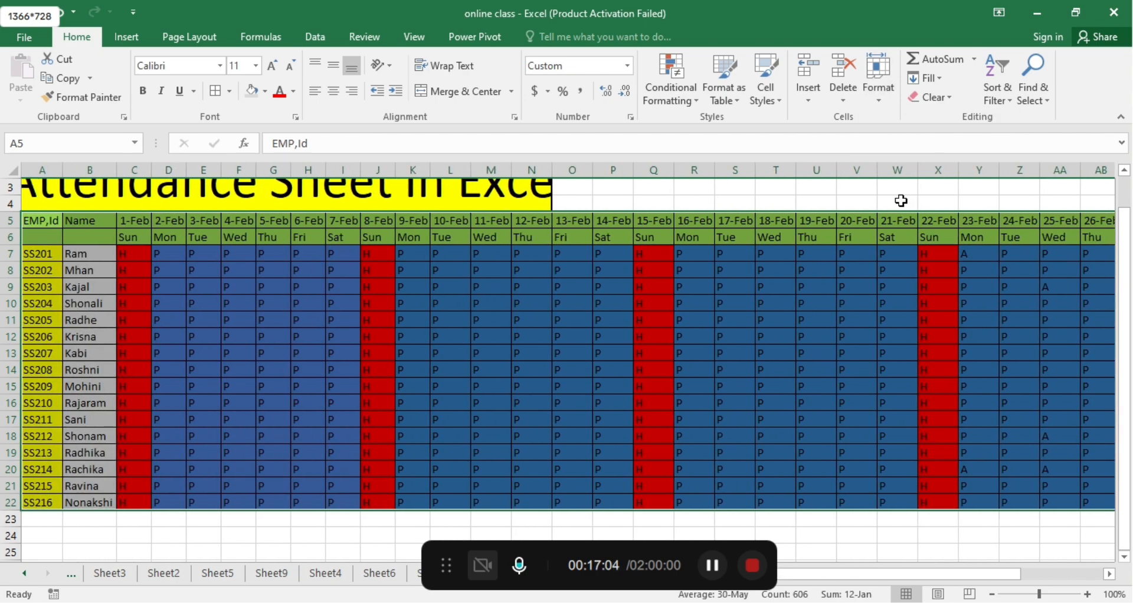
left_click(736, 324)
scroll(737, 326, "right", 4)
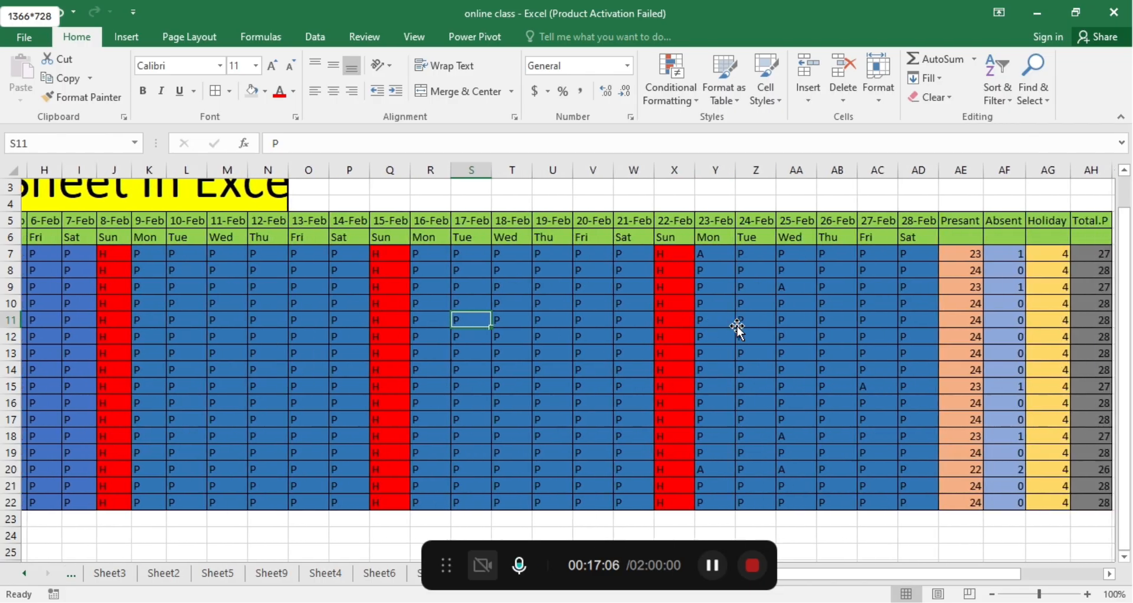
scroll(735, 326, "left", 4)
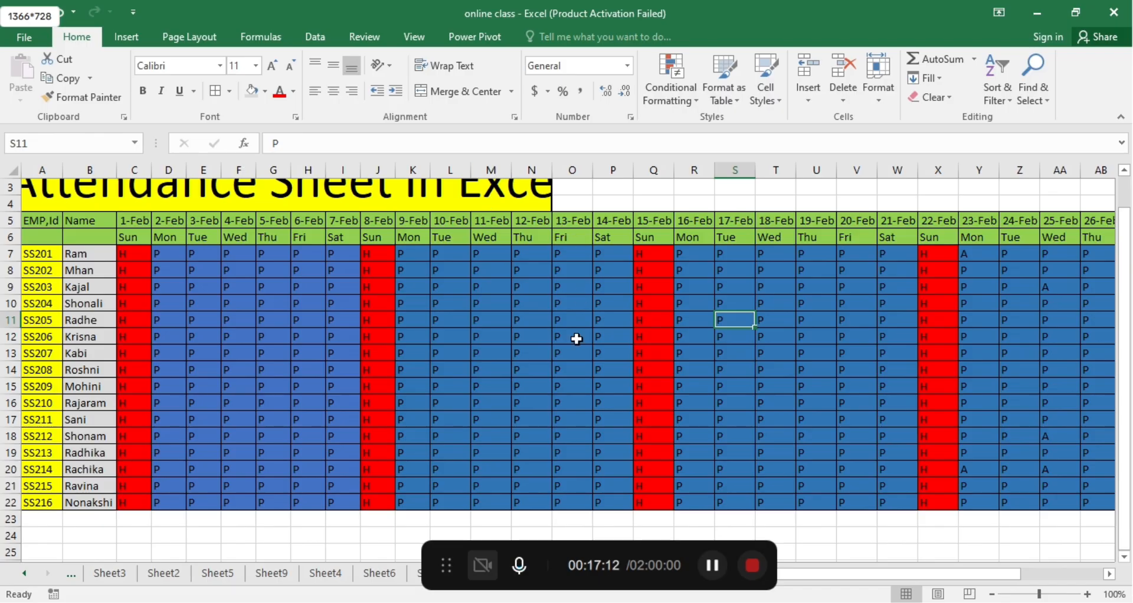
scroll(487, 317, "up", 1)
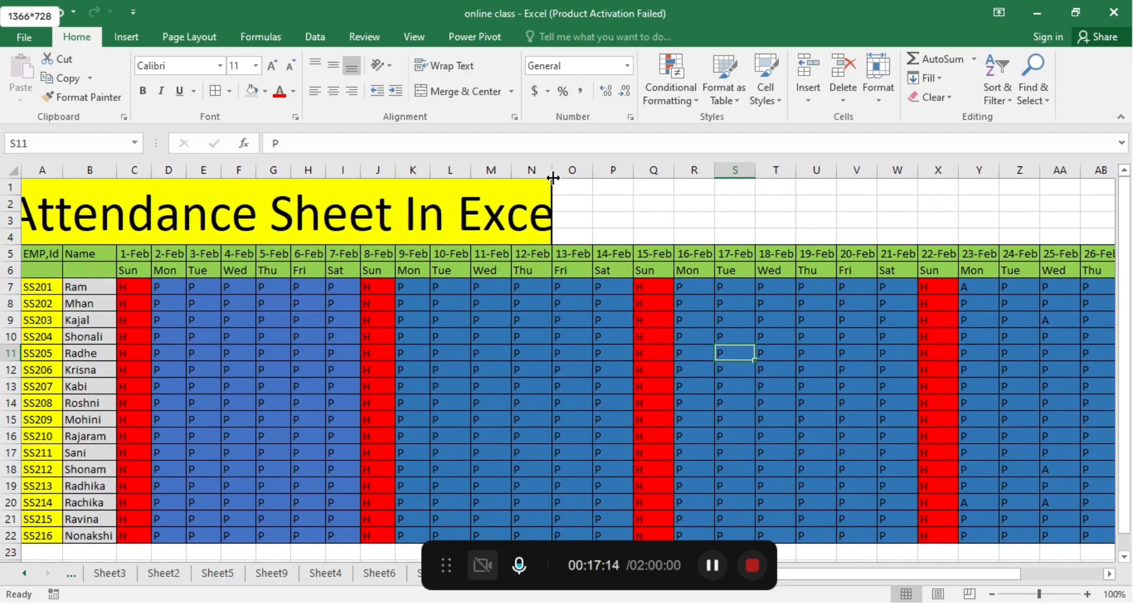
left_click_drag(553, 175, 553, 174)
left_click(553, 175)
left_click(582, 360)
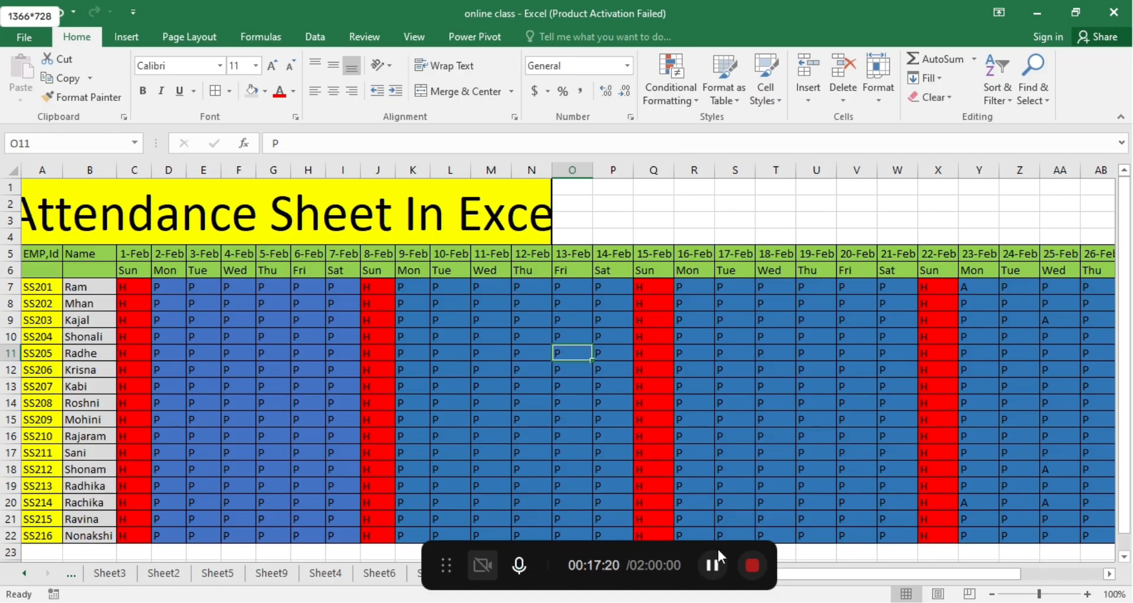
left_click(703, 436)
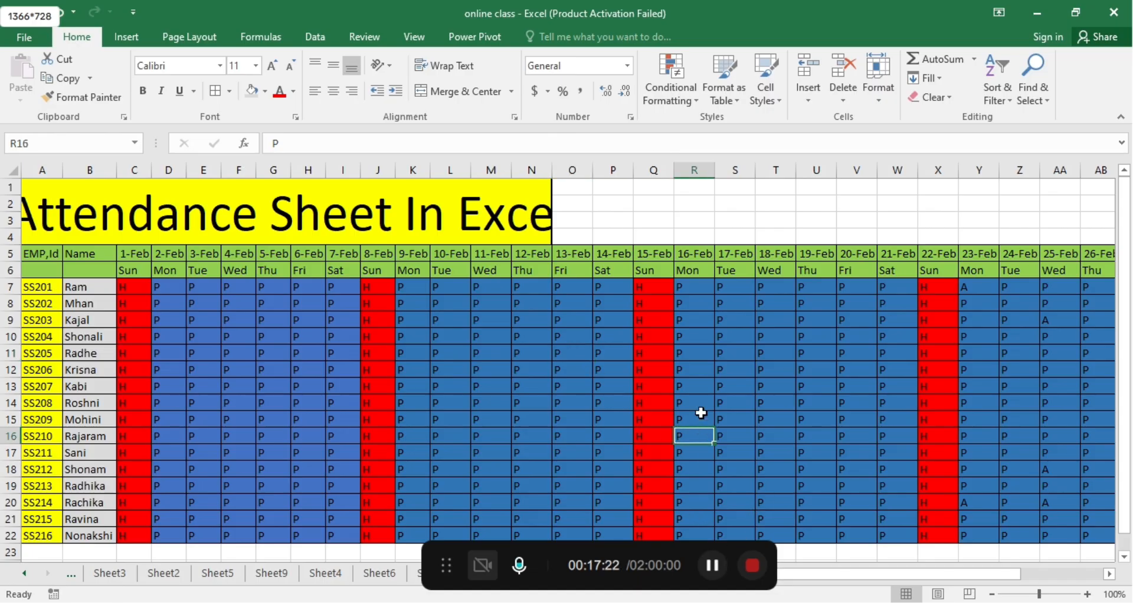
left_click(698, 393)
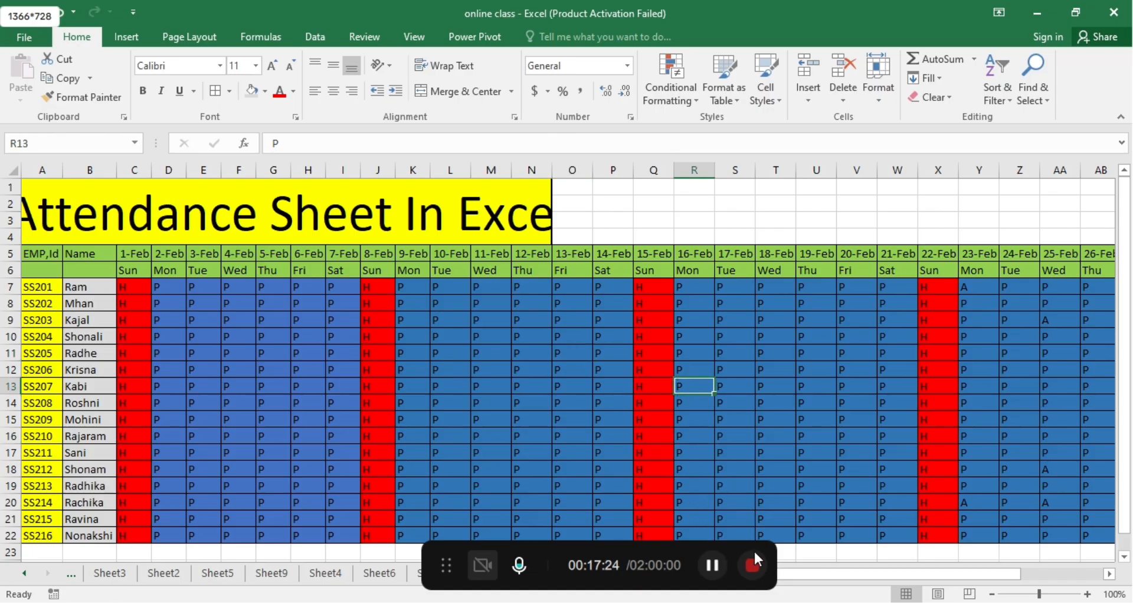